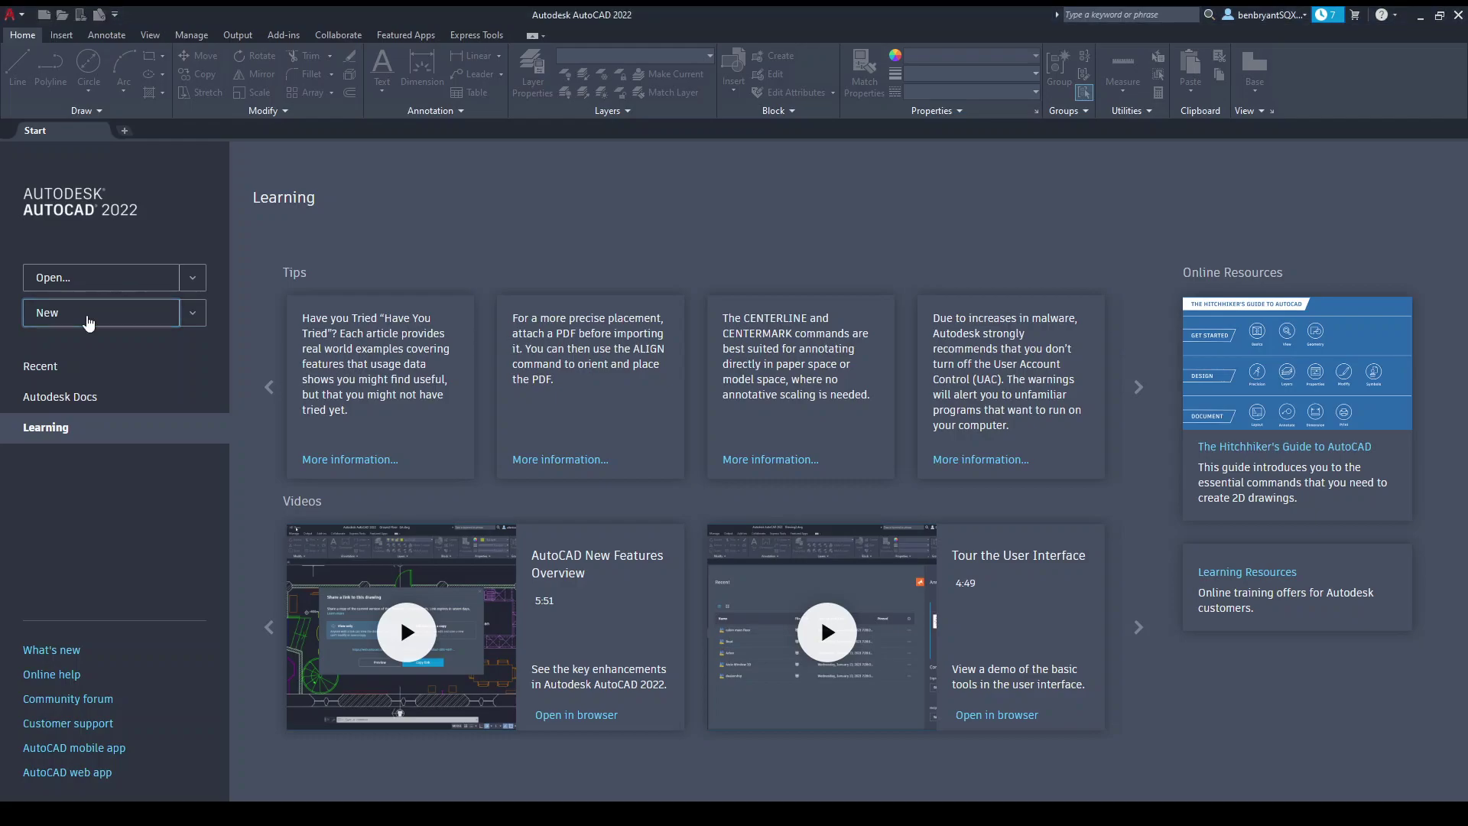
- Start a new drawing
{"action": "left_click", "coordinate": [88, 319]}
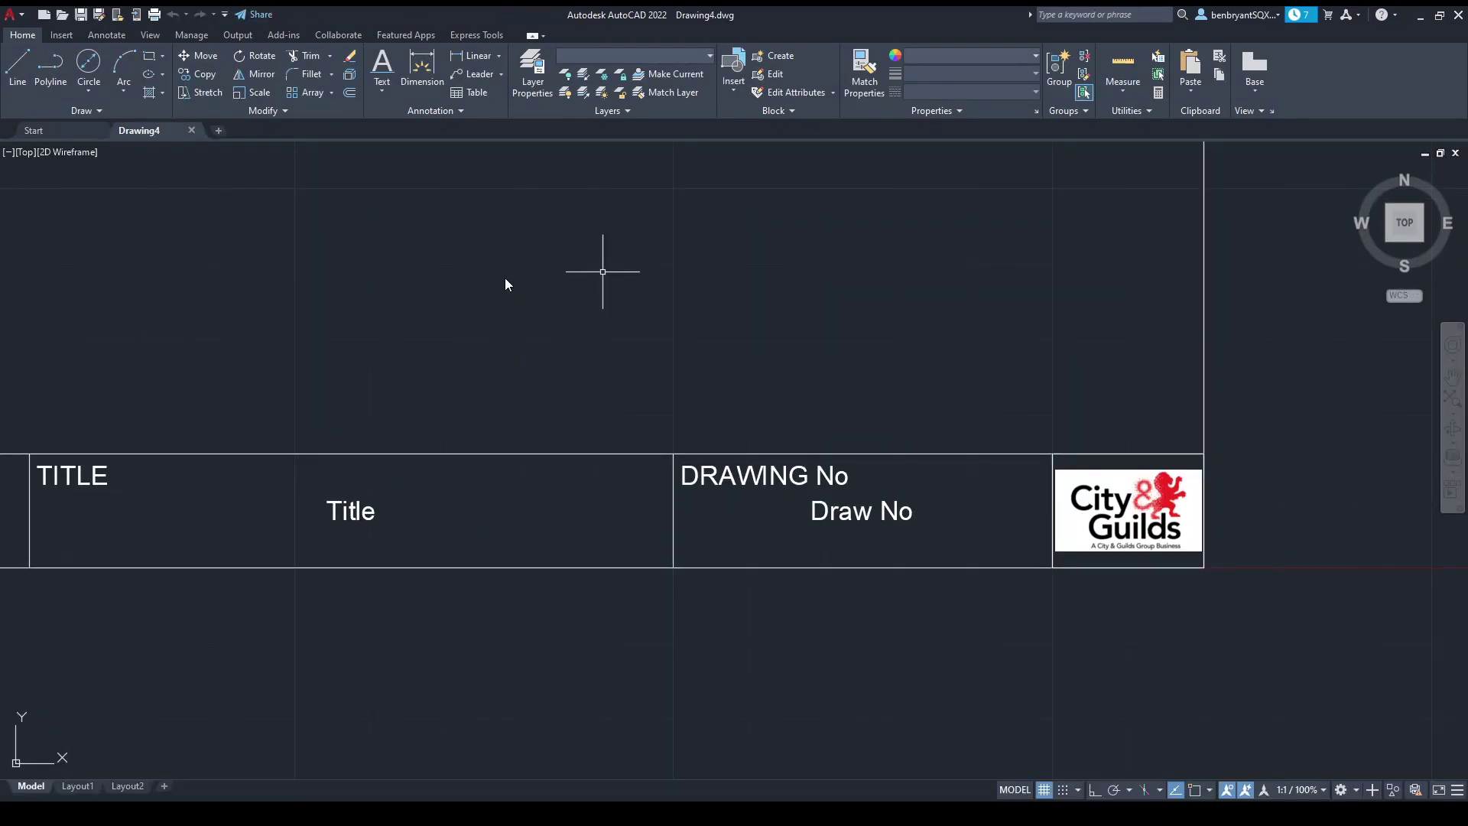
{"action": "middle_click_drag", "start_coordinate": [375, 244], "coordinate": [514, 419]}
{"action": "scroll", "coordinate": [514, 420], "scroll_direction": "down", "scroll_amount": 4}
{"action": "mouse_move", "coordinate": [521, 334]}
{"action": "middle_mouse_down"}
{"action": "mouse_move", "coordinate": [586, 436]}
{"action": "mouse_move", "coordinate": [750, 502]}
{"action": "mouse_move", "coordinate": [752, 516]}
{"action": "middle_mouse_up"}
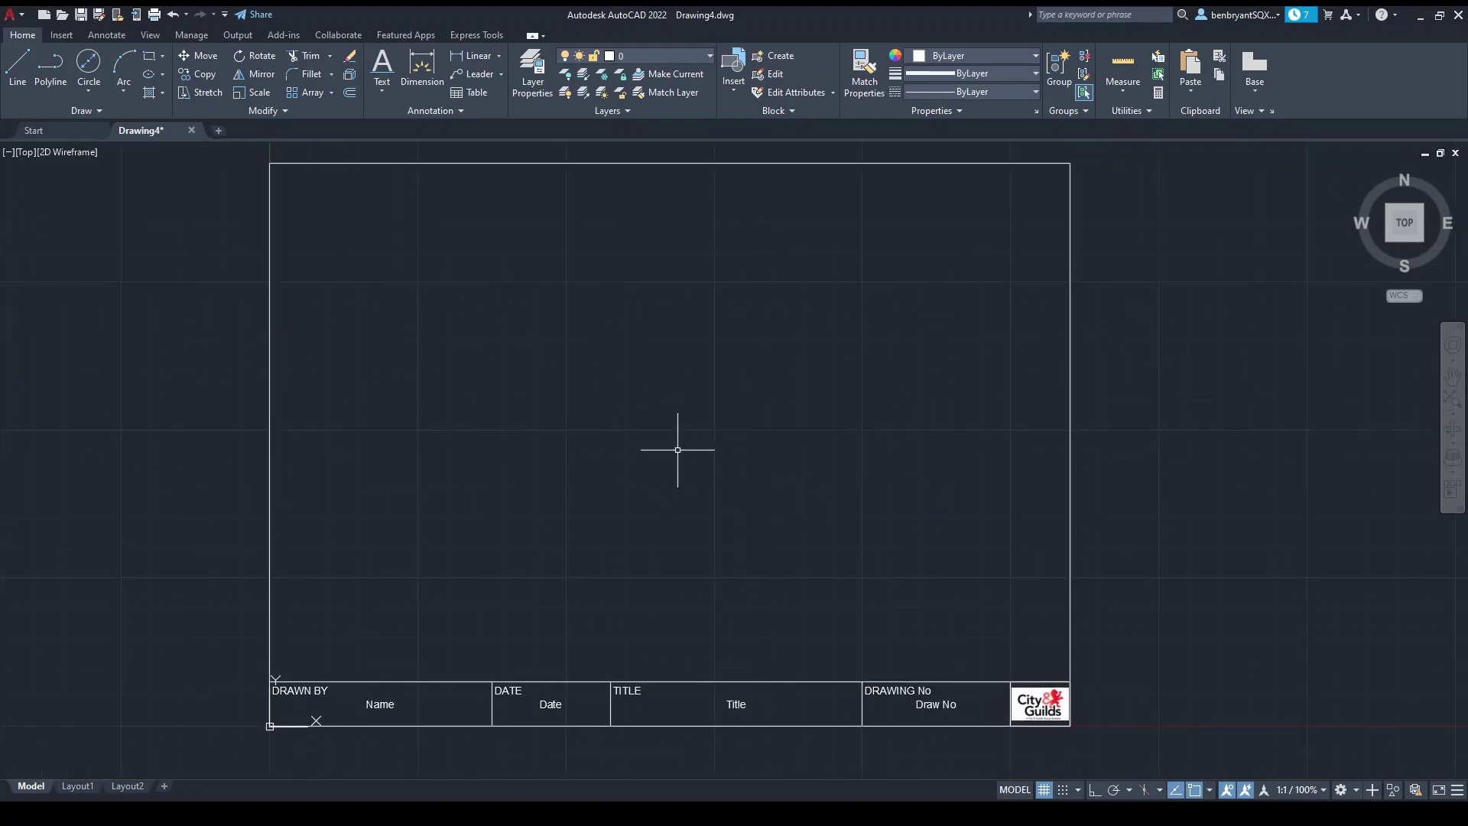
{"action": "middle_click_drag", "start_coordinate": [677, 449], "coordinate": [676, 456]}
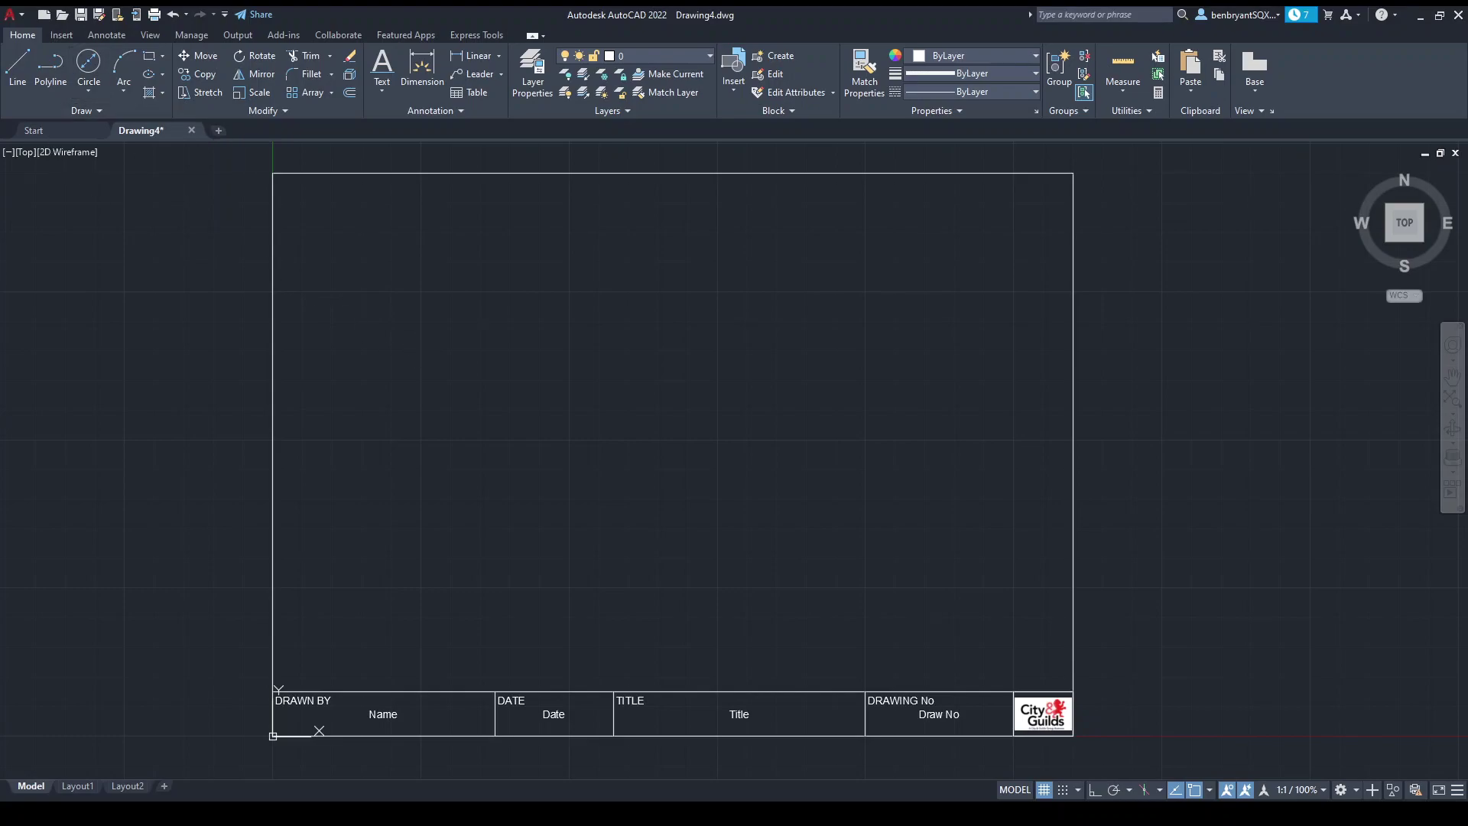
{"action": "scroll", "coordinate": [662, 373], "scroll_direction": "down", "scroll_amount": 2}
{"action": "scroll", "coordinate": [609, 436], "scroll_direction": "up", "scroll_amount": 2}
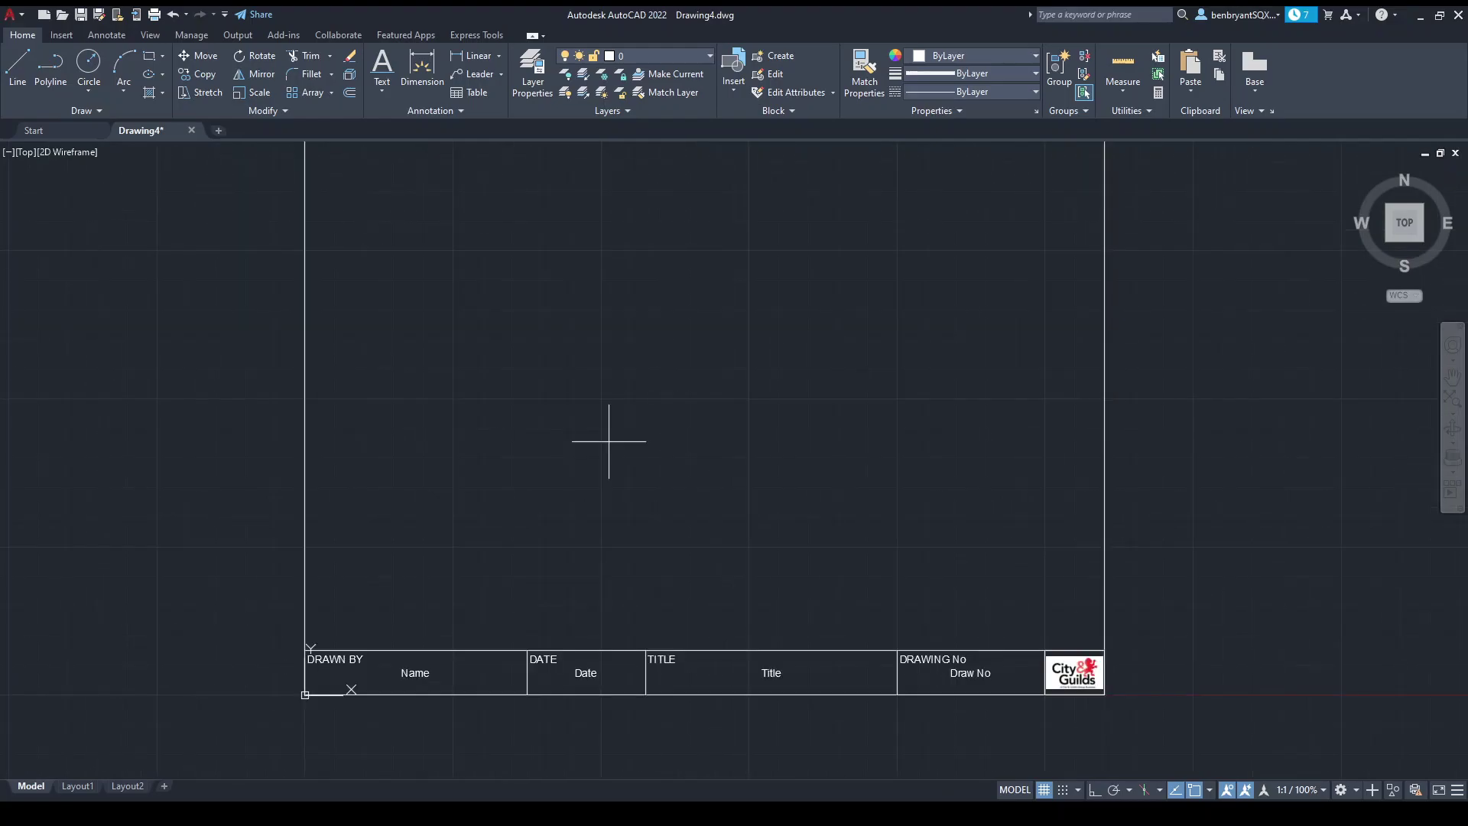
{"action": "middle_click_drag", "start_coordinate": [610, 436], "coordinate": [551, 469]}
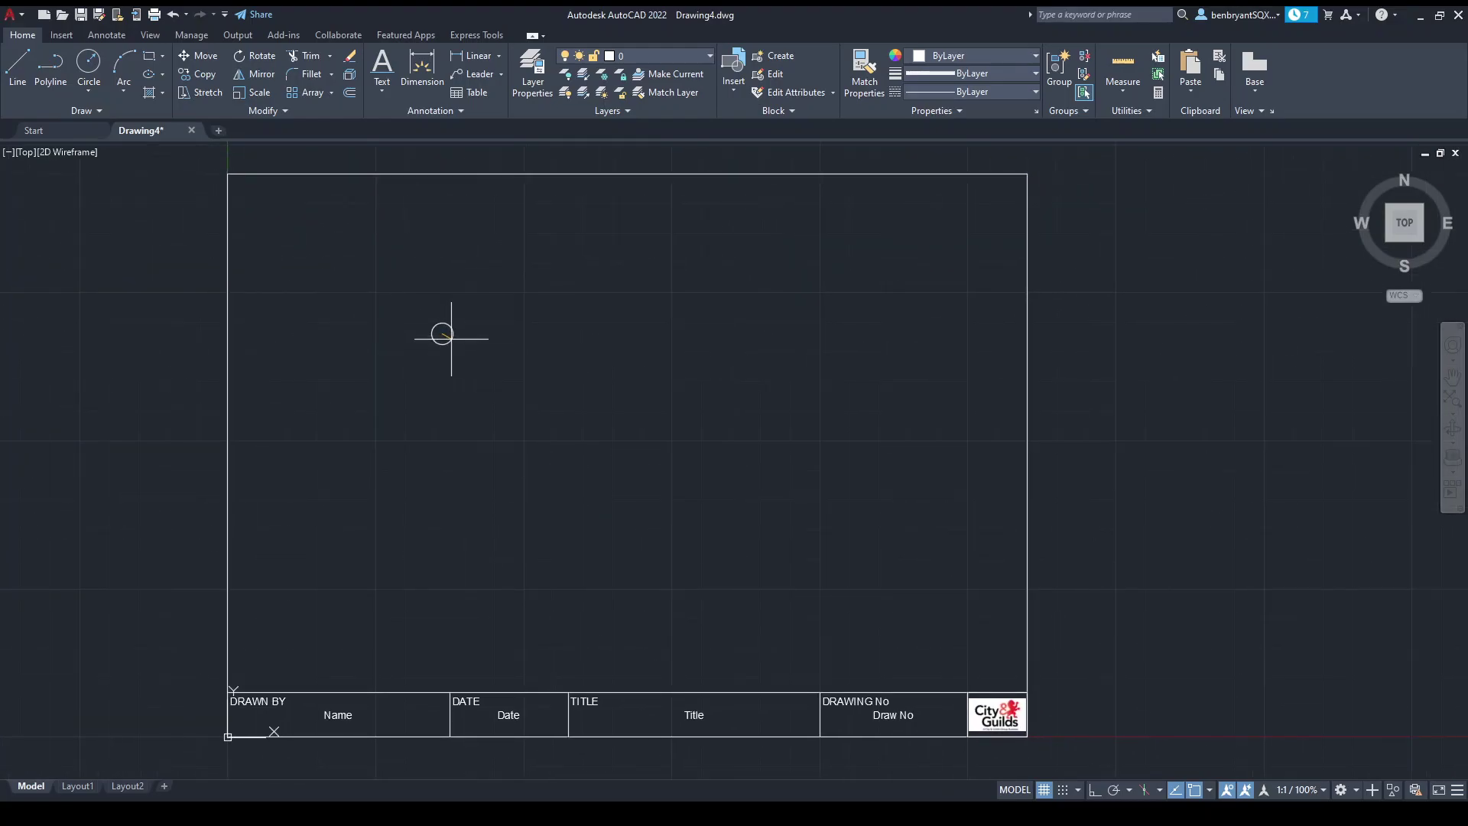
- Draw a small circle in the upper-left area of the sheet and a horizontal line running right from its centre
{"action": "left_click", "coordinate": [456, 337]}
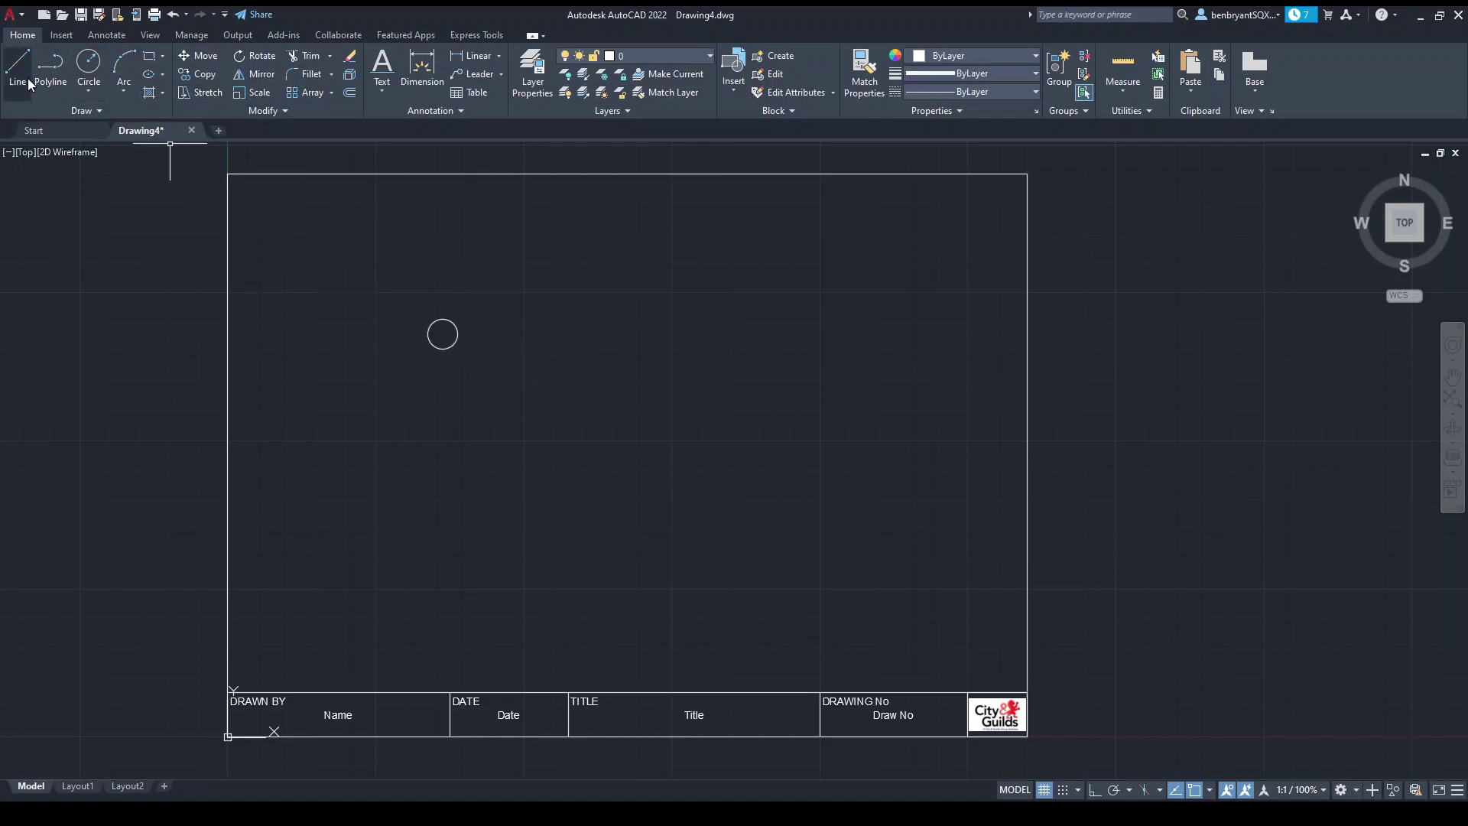
{"action": "left_click", "coordinate": [442, 334]}
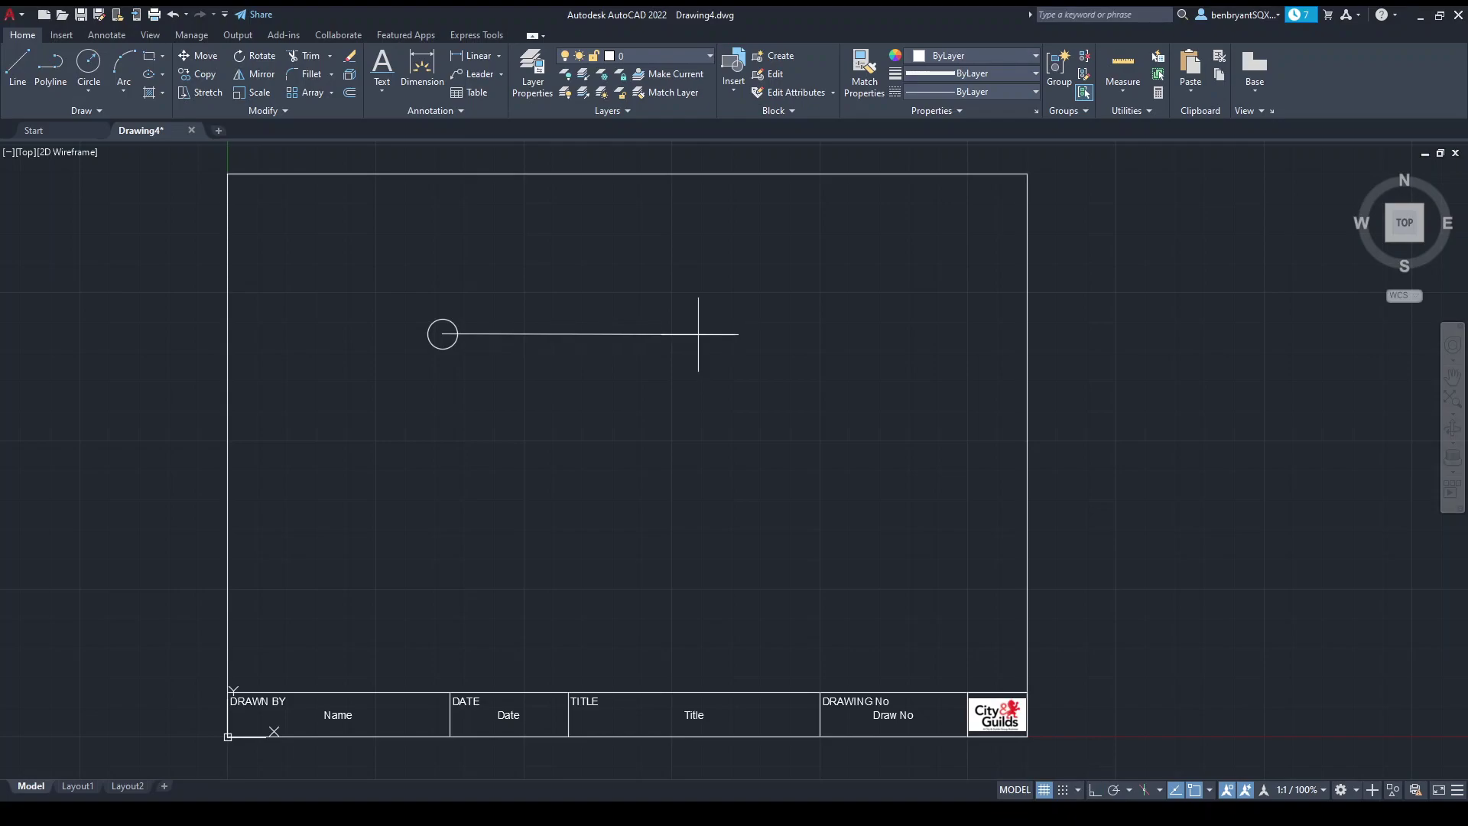
{"action": "key", "text": "Escape"}
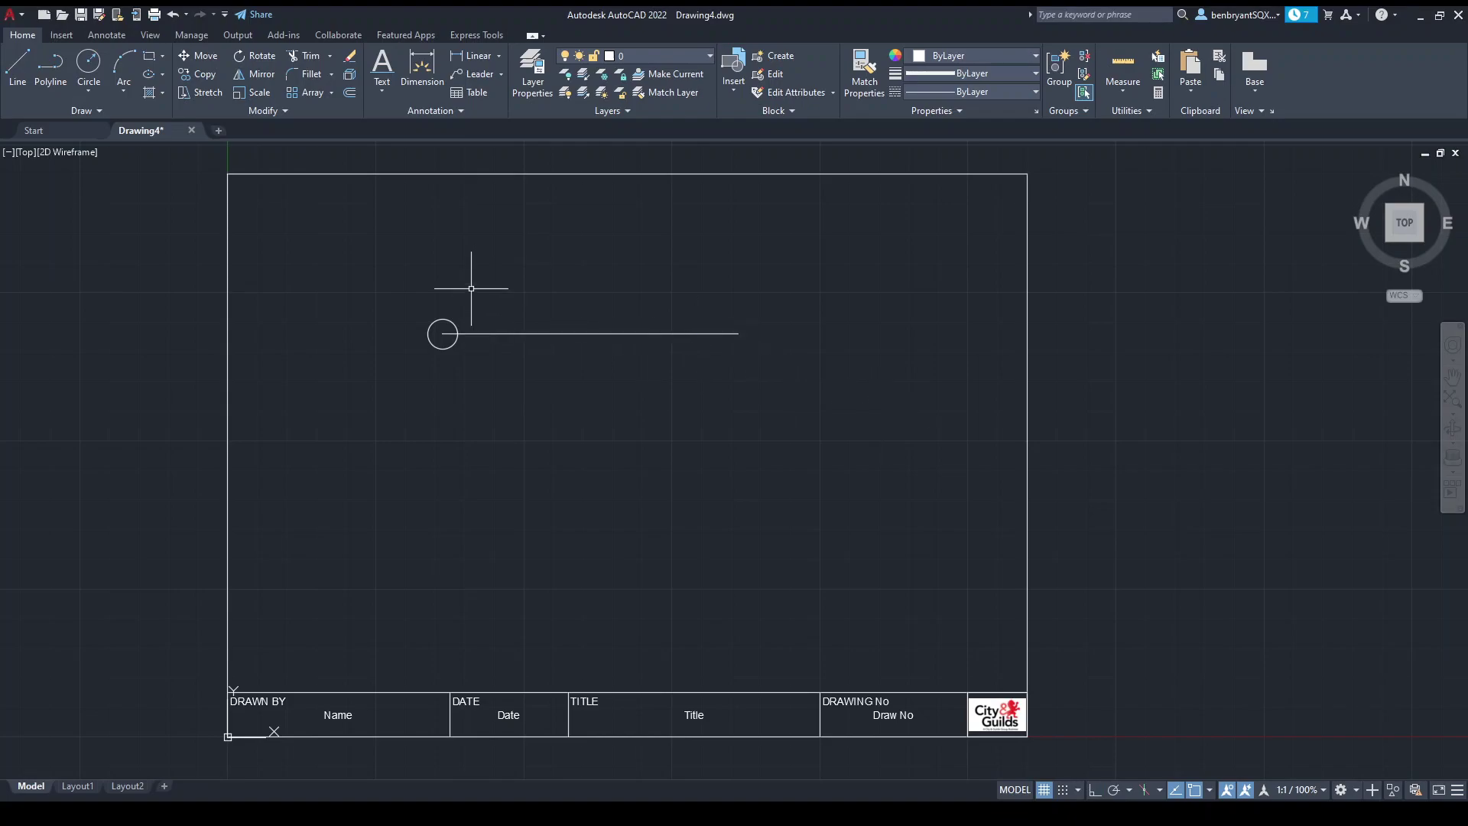
- Copy the circle by its centre onto the free right end of the horizontal line
{"action": "left_click", "coordinate": [428, 331]}
{"action": "left_click", "coordinate": [442, 333]}
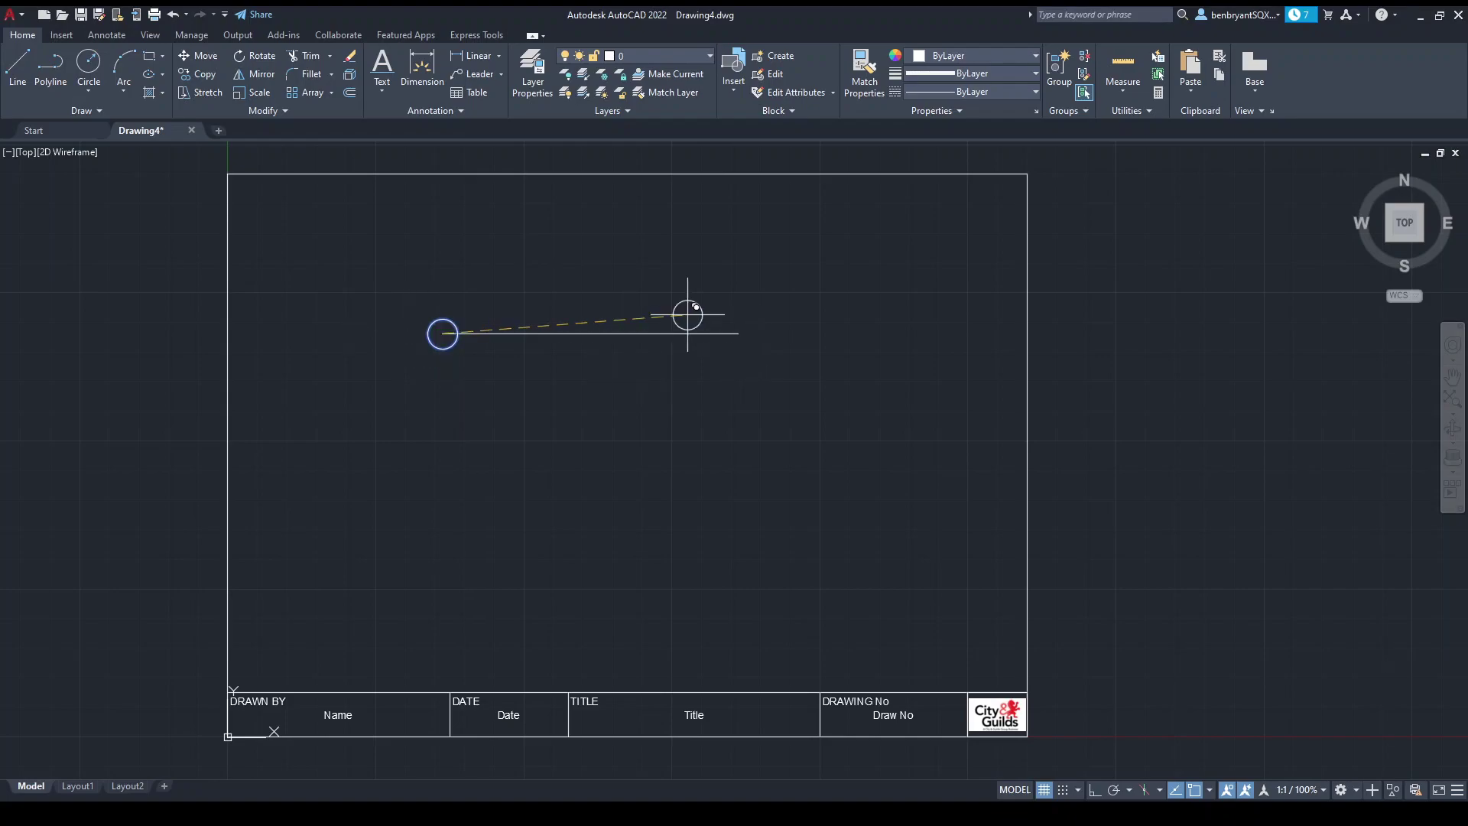
{"action": "left_click", "coordinate": [738, 334]}
{"action": "key", "text": "Escape"}
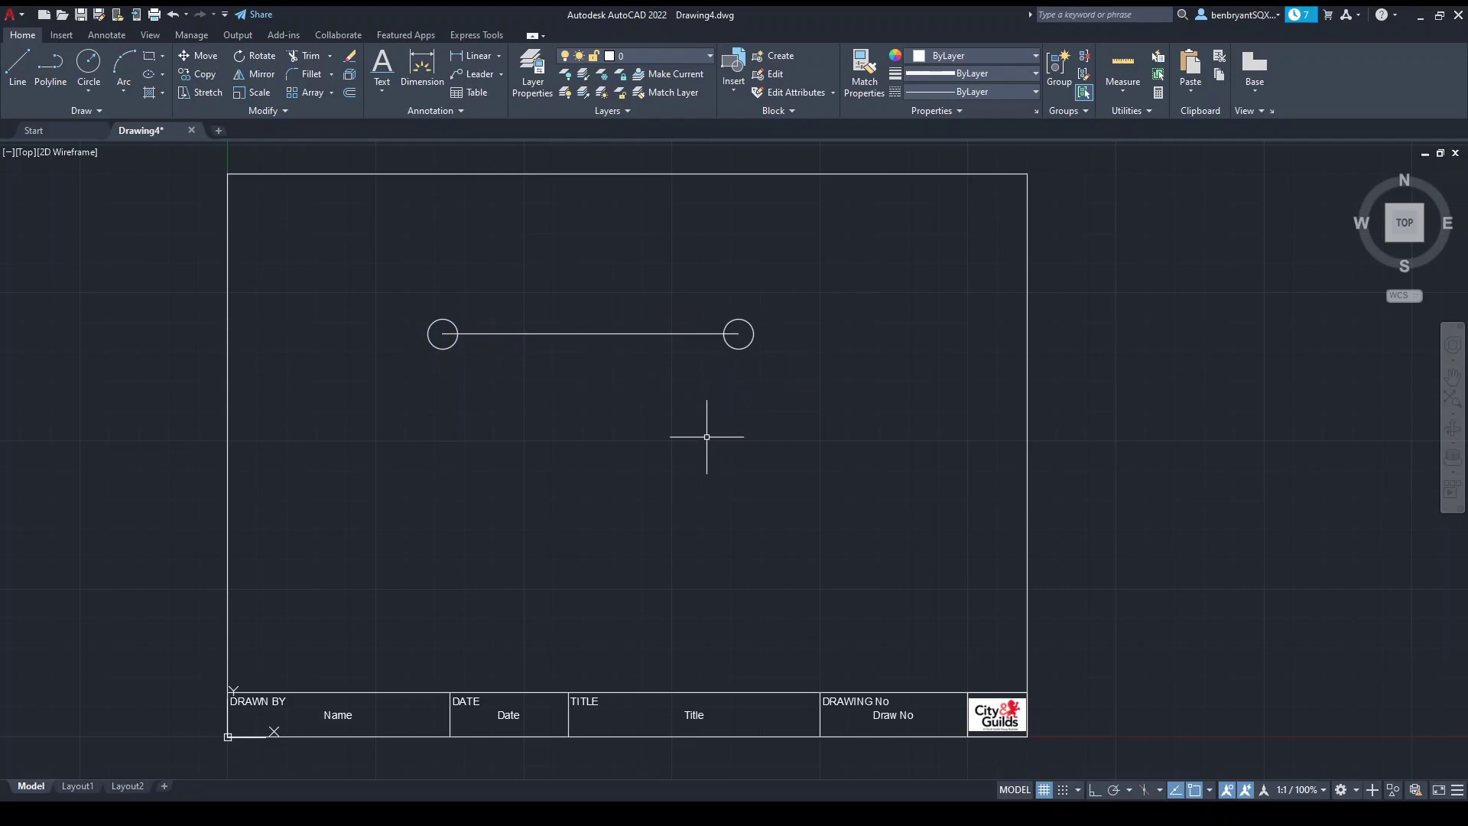
- Draw a 50-unit vertical line downwards from the midpoint of the horizontal line
{"action": "left_click", "coordinate": [590, 334]}
{"action": "type", "text": "50"}
{"action": "key", "text": "Return"}
{"action": "key", "text": "Escape"}
- Mirror the two circles and their connecting line about a horizontal axis through the vertical line's lower end, keeping the originals
{"action": "left_click", "coordinate": [384, 276]}
{"action": "left_click", "coordinate": [784, 364]}
{"action": "type", "text": "co"}
{"action": "key", "text": "Return"}
{"action": "left_click", "coordinate": [591, 482]}
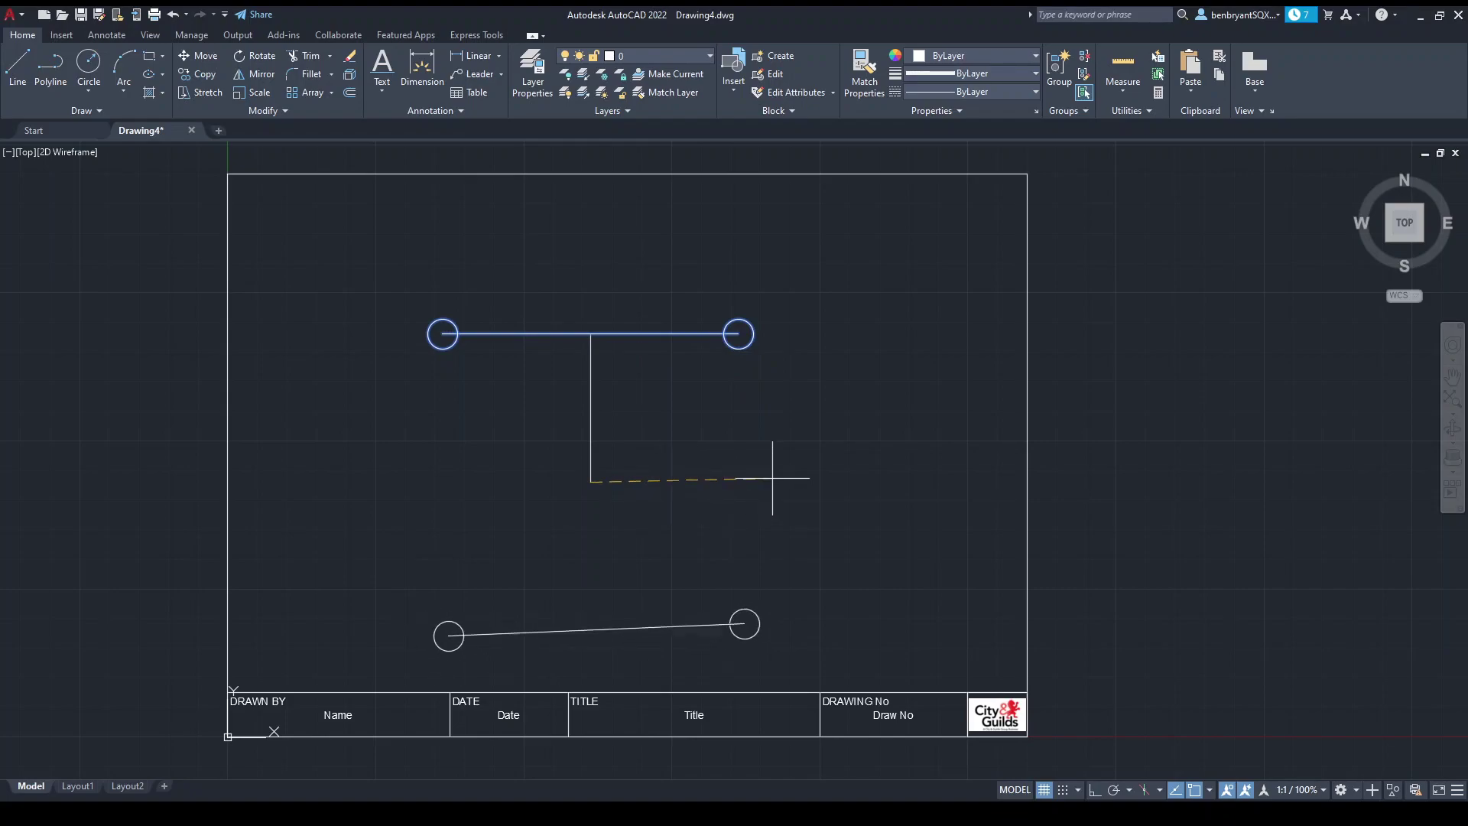
{"action": "key", "text": "F8"}
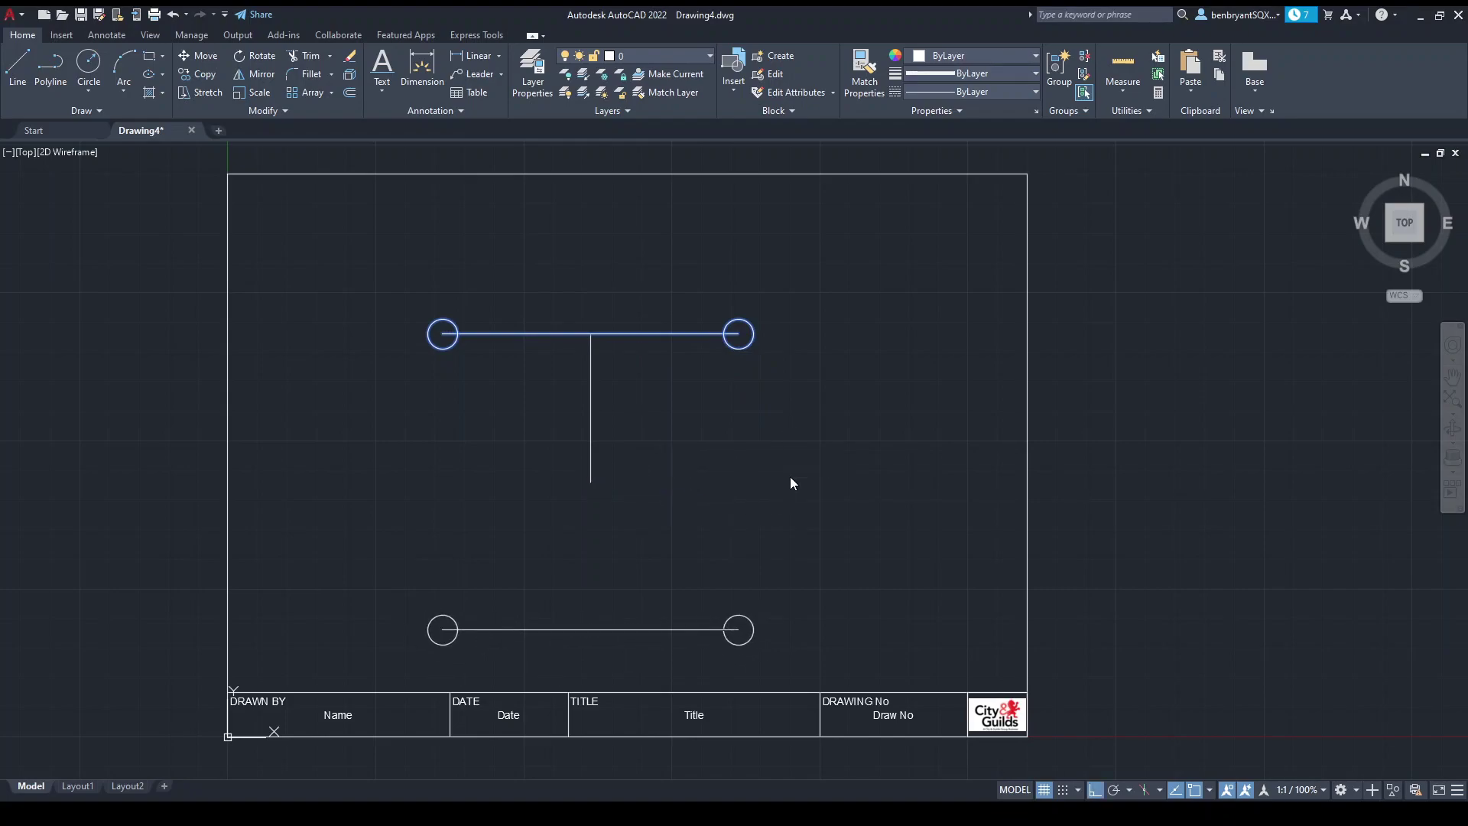
{"action": "key", "text": "F8"}
{"action": "key", "text": "Escape"}
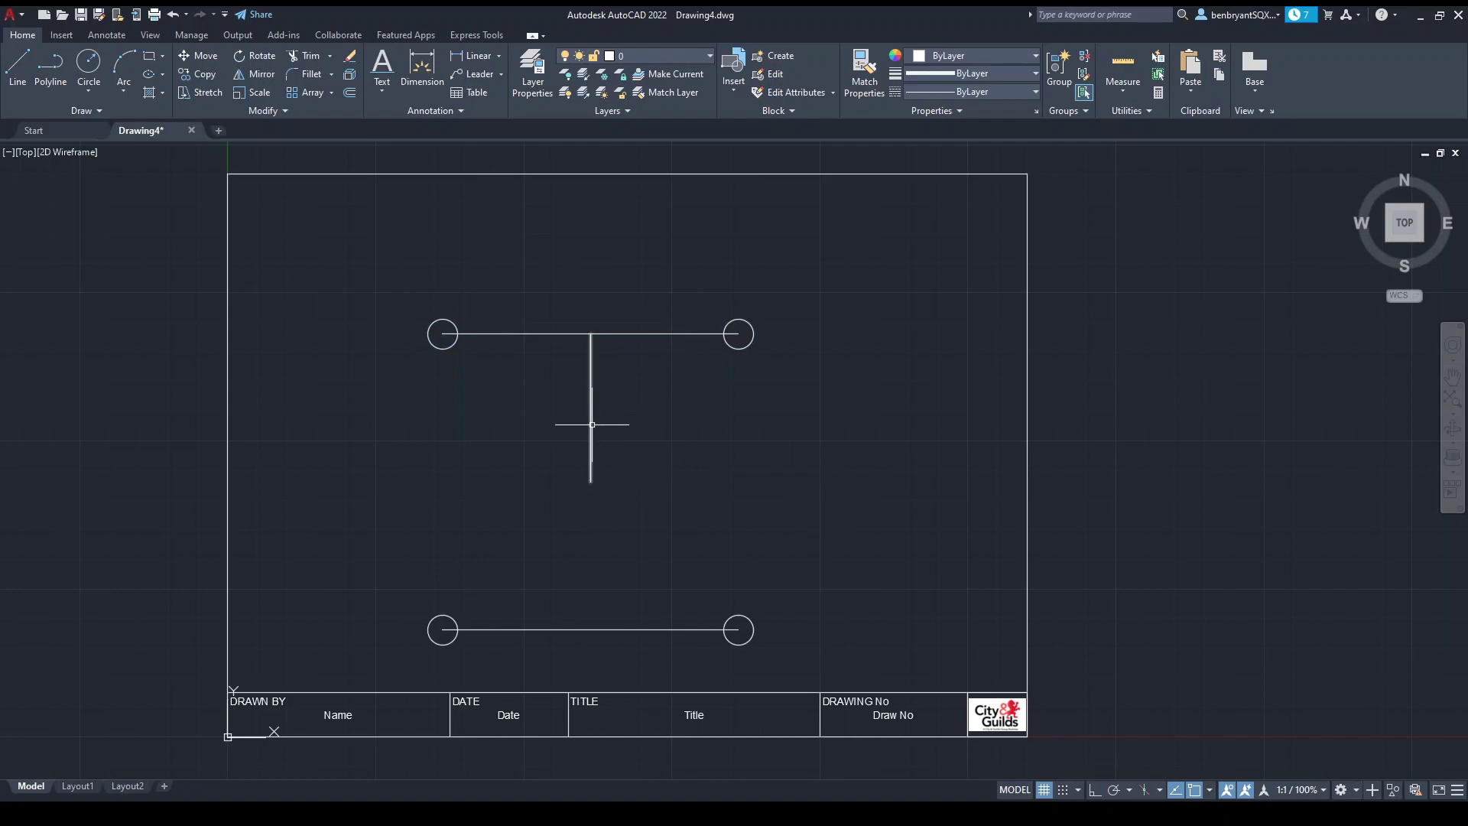
- Delete the vertical helper line and join the upper and lower circle centres with vertical lines on both sides
{"action": "left_click", "coordinate": [590, 426]}
{"action": "key", "text": "Delete"}
{"action": "left_click", "coordinate": [443, 335]}
{"action": "left_click", "coordinate": [442, 630]}
{"action": "left_click", "coordinate": [739, 630]}
{"action": "left_click", "coordinate": [738, 334]}
{"action": "key", "text": "Return"}
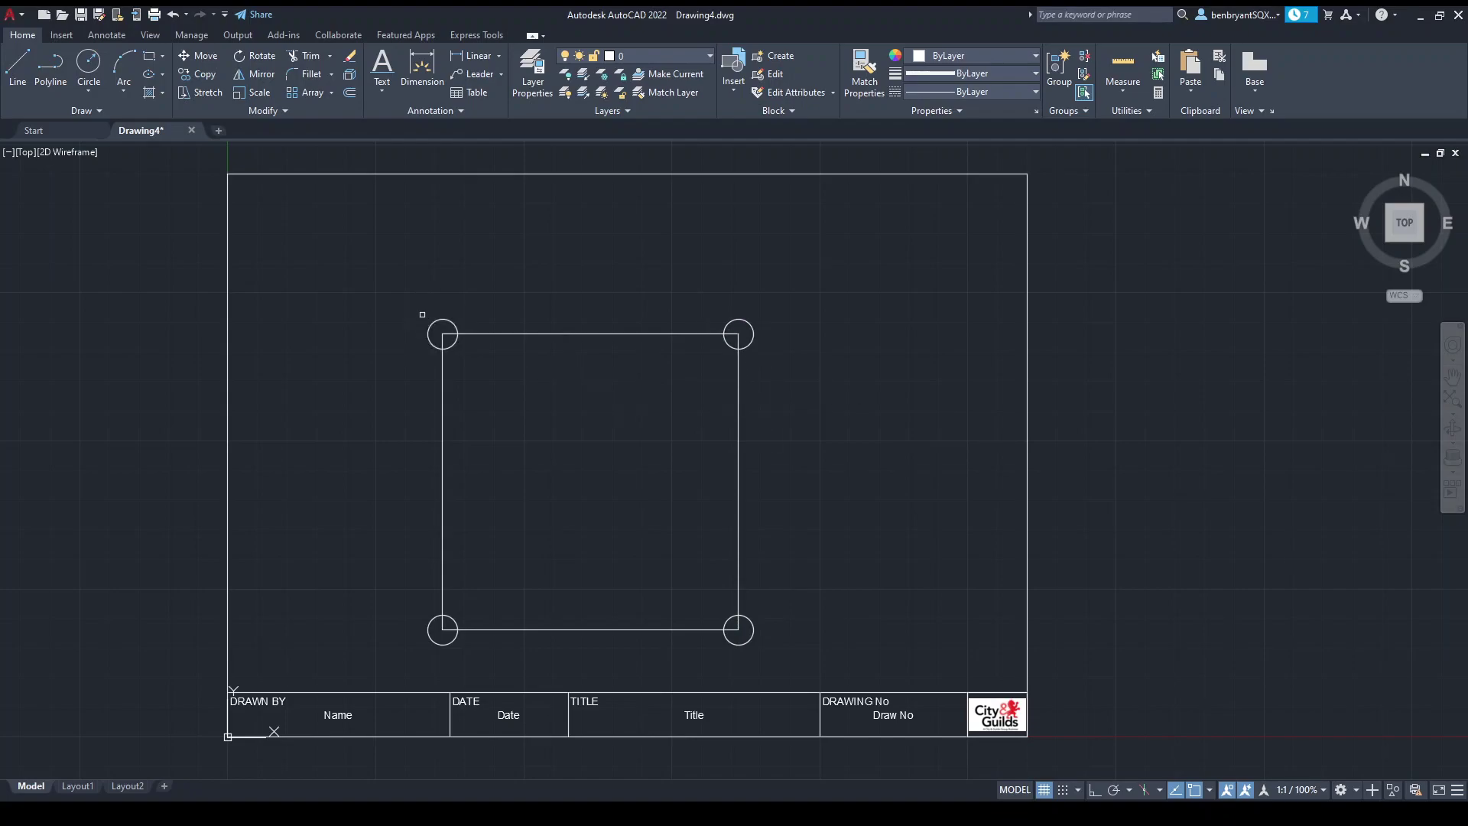
- Move the square with its four circles by its centre to about the middle of the sheet
{"action": "left_click", "coordinate": [378, 257]}
{"action": "left_click", "coordinate": [808, 654]}
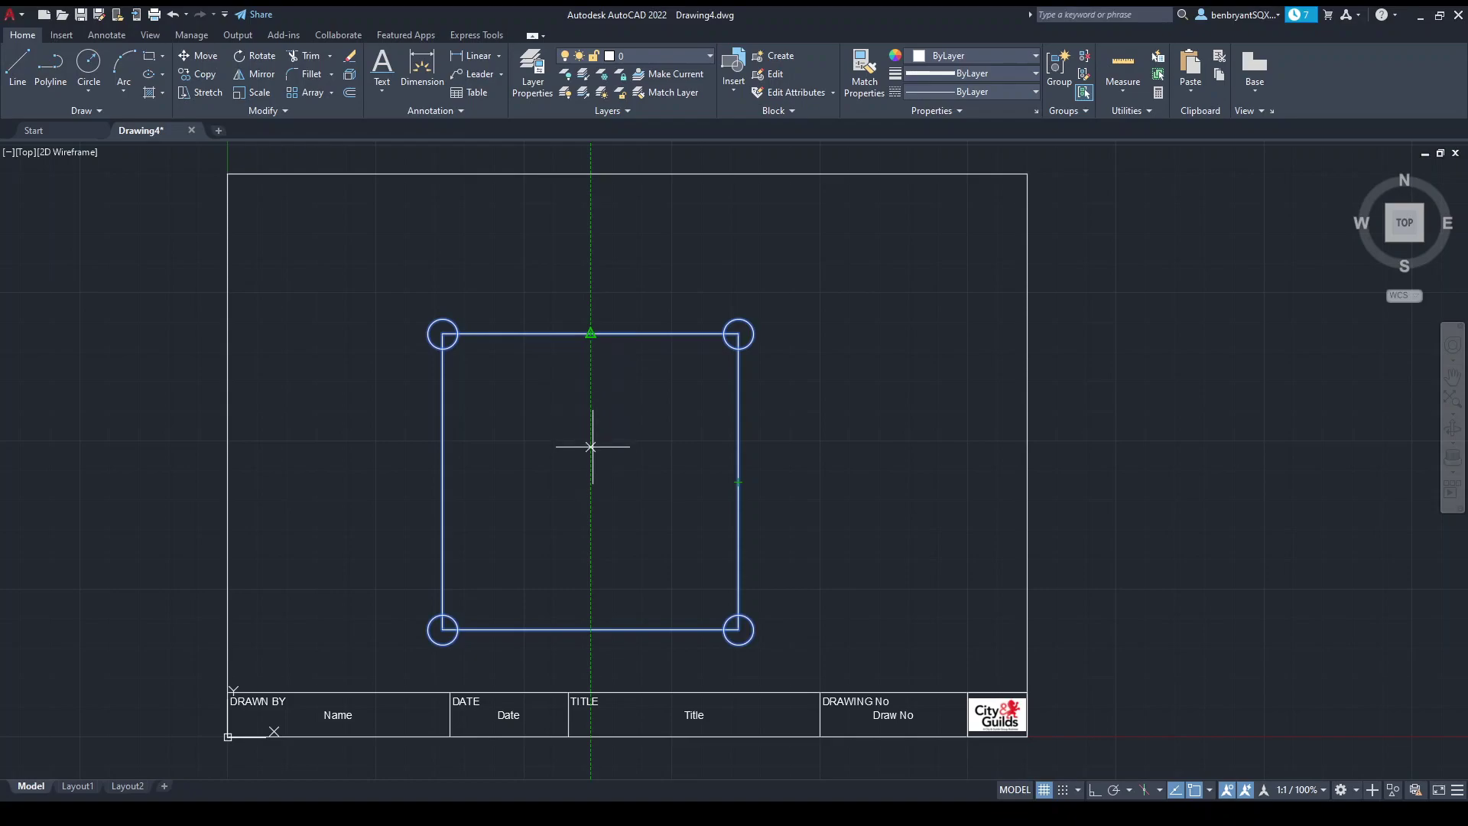
{"action": "key", "text": "m"}
{"action": "key", "text": "Return"}
{"action": "left_click", "coordinate": [591, 482]}
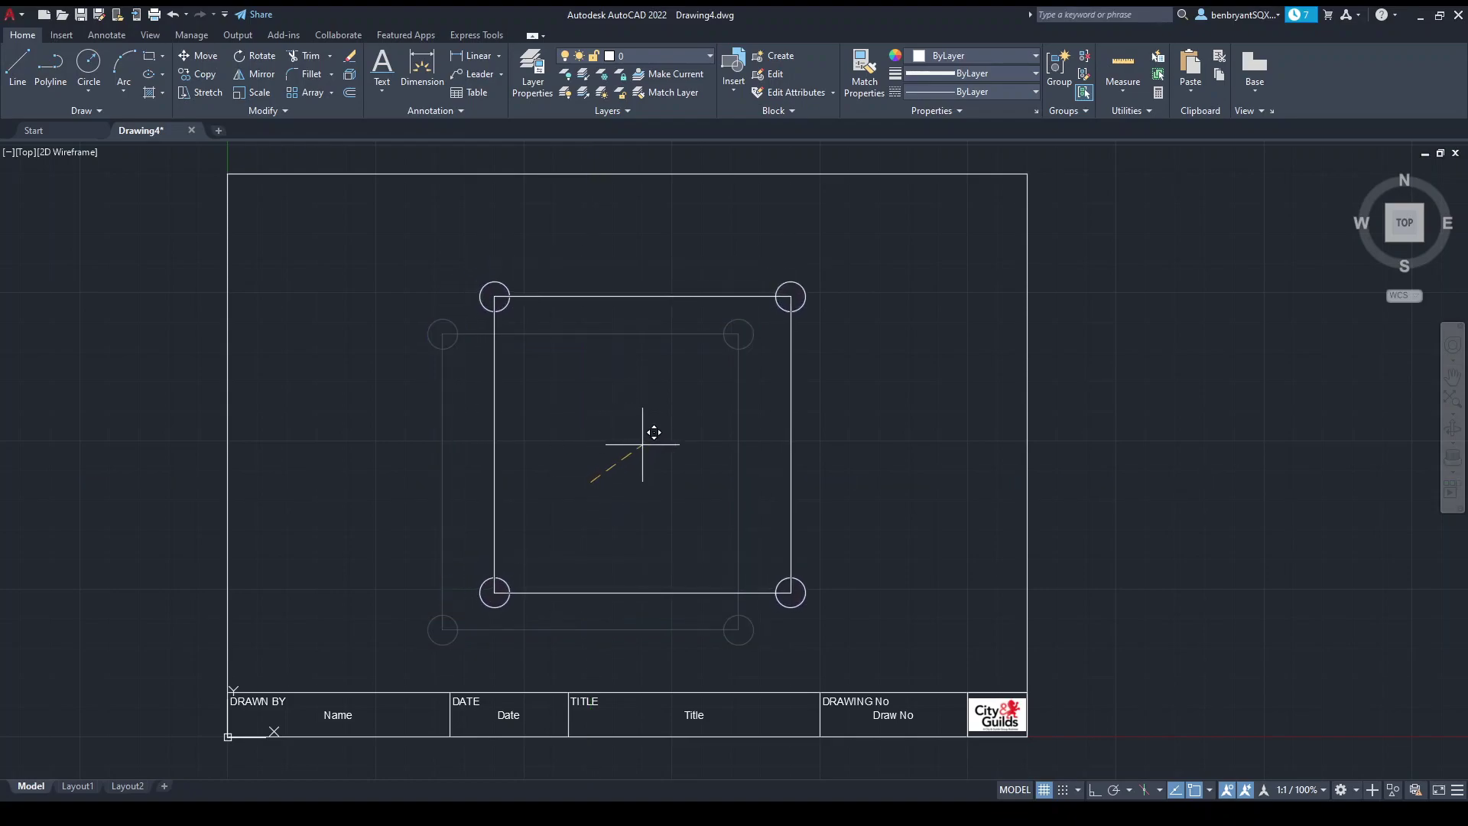
{"action": "left_click", "coordinate": [632, 440]}
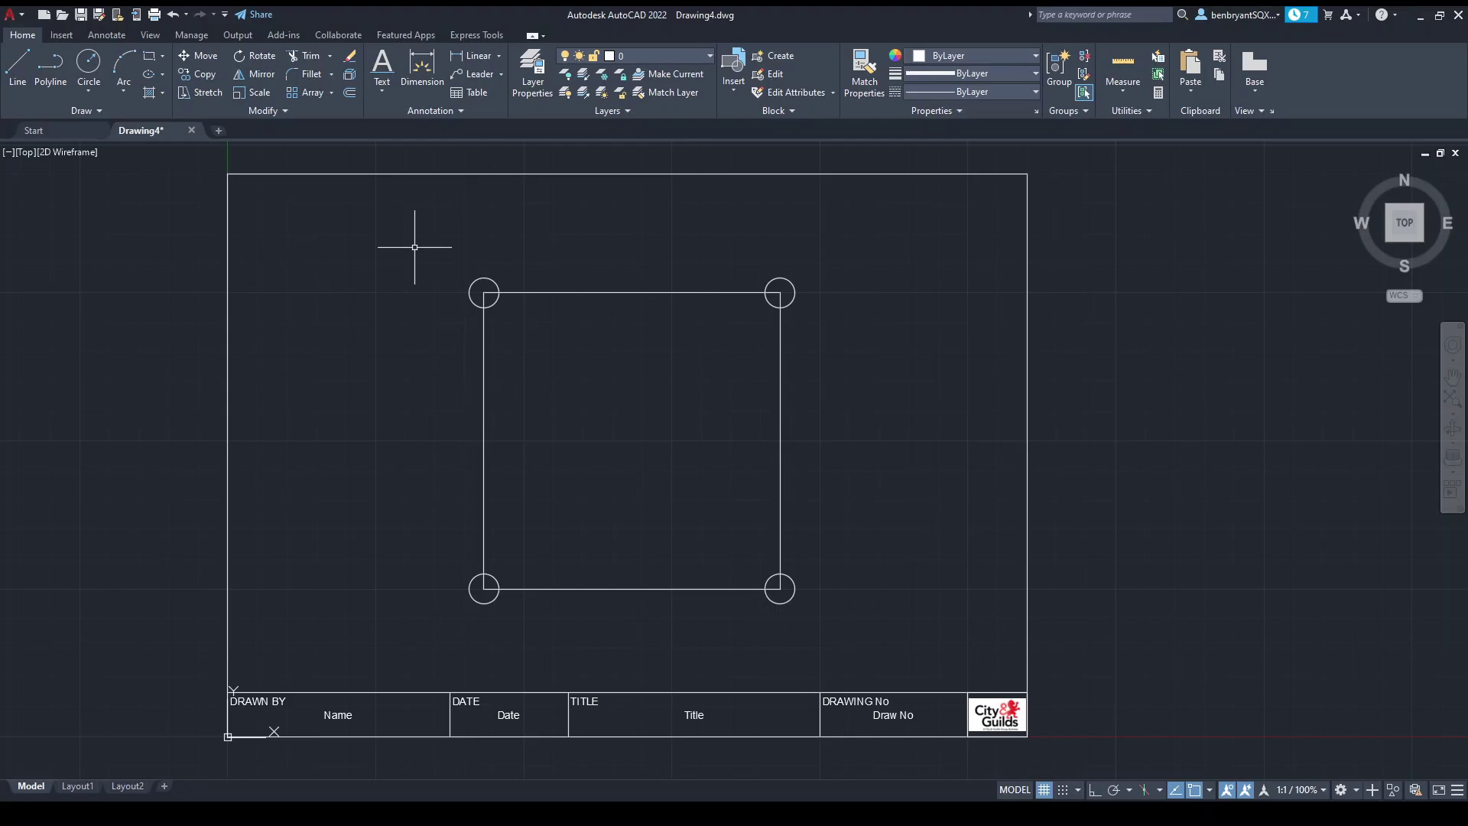
- Look through the insertable blocks of the current drawing, the recent ones, the favourites and the libraries
{"action": "left_click", "coordinate": [70, 35]}
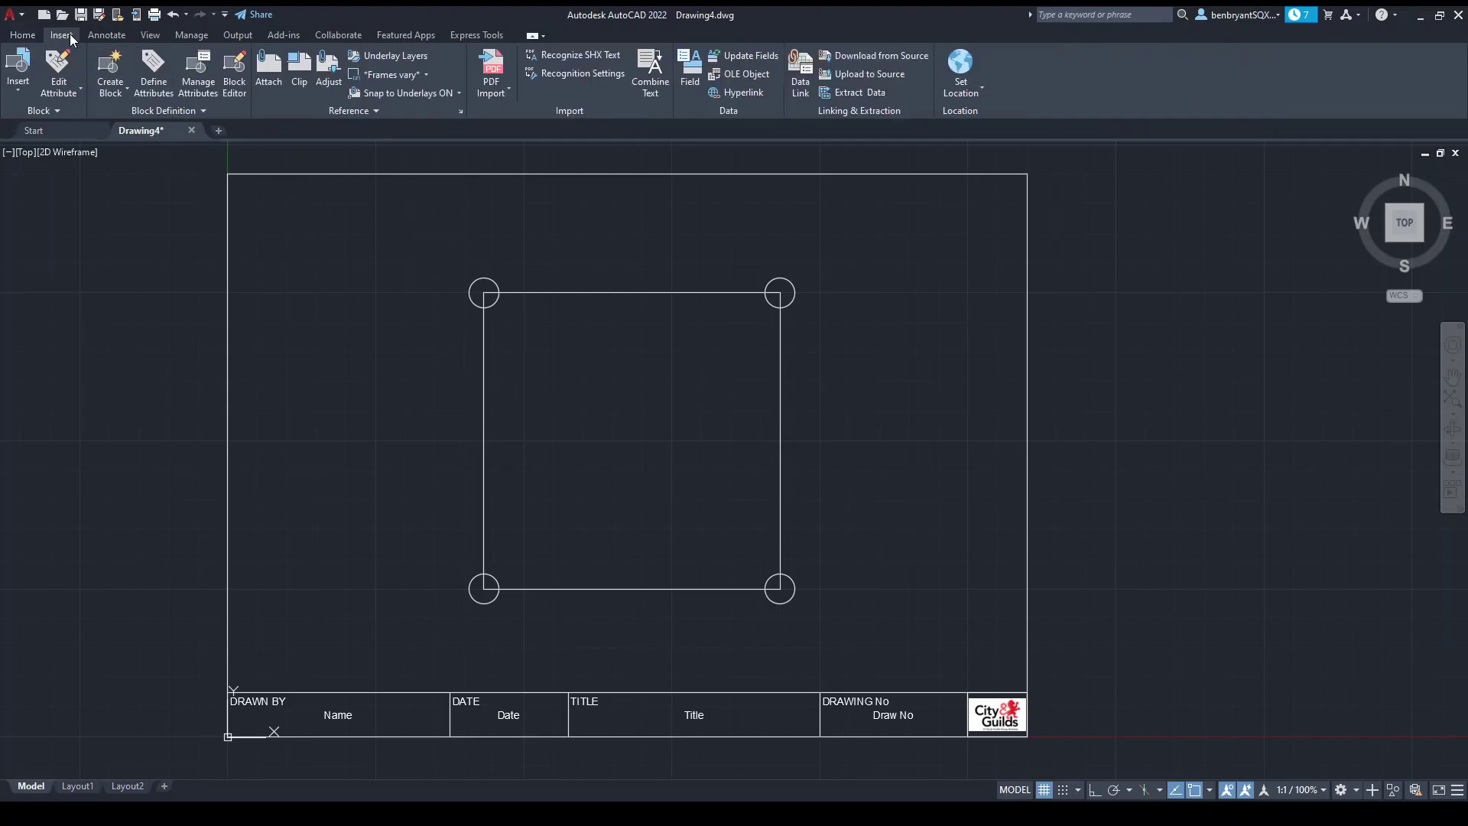
{"action": "left_click", "coordinate": [17, 65]}
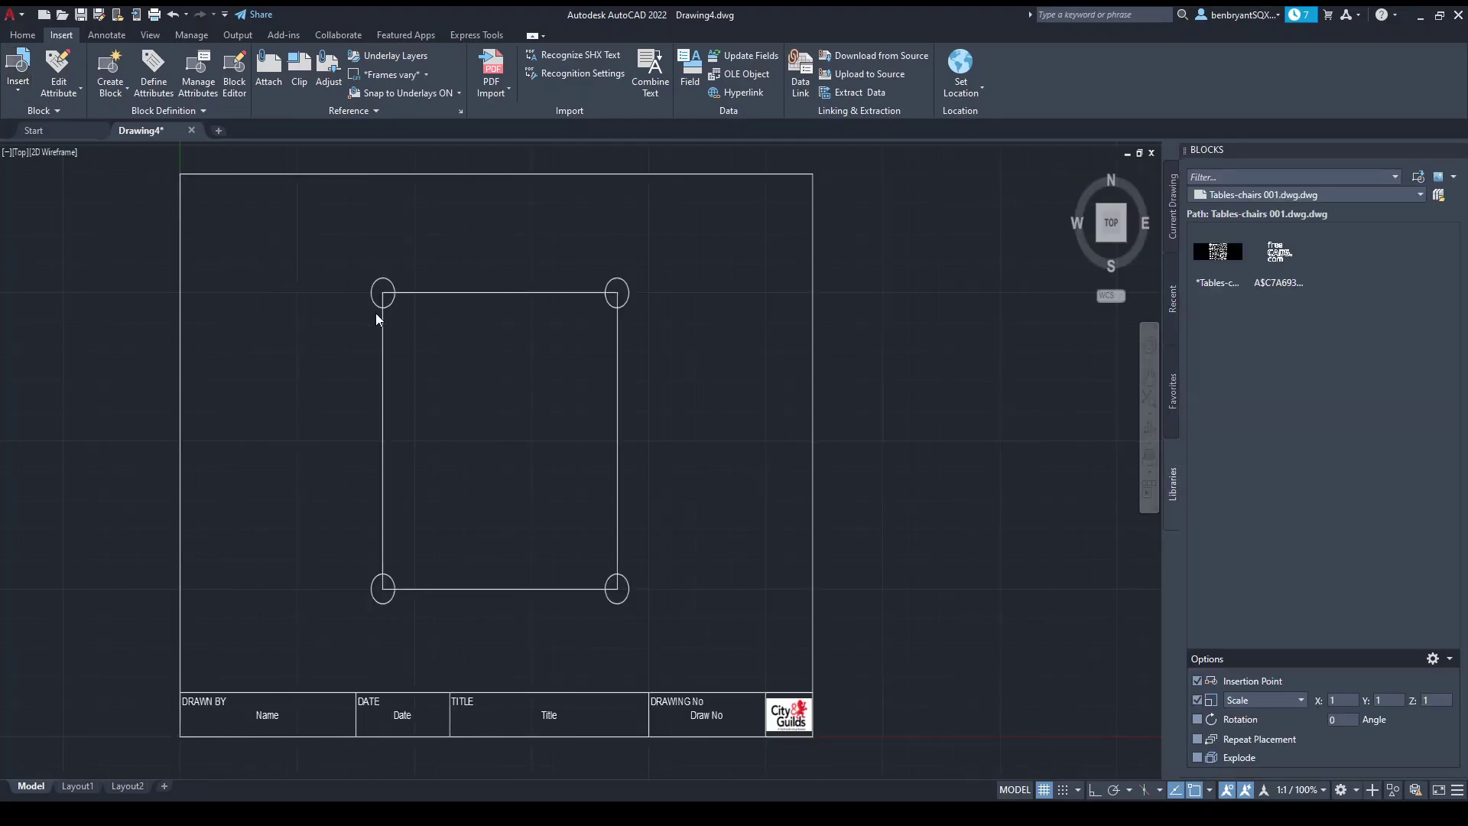
{"action": "left_click", "coordinate": [1175, 298]}
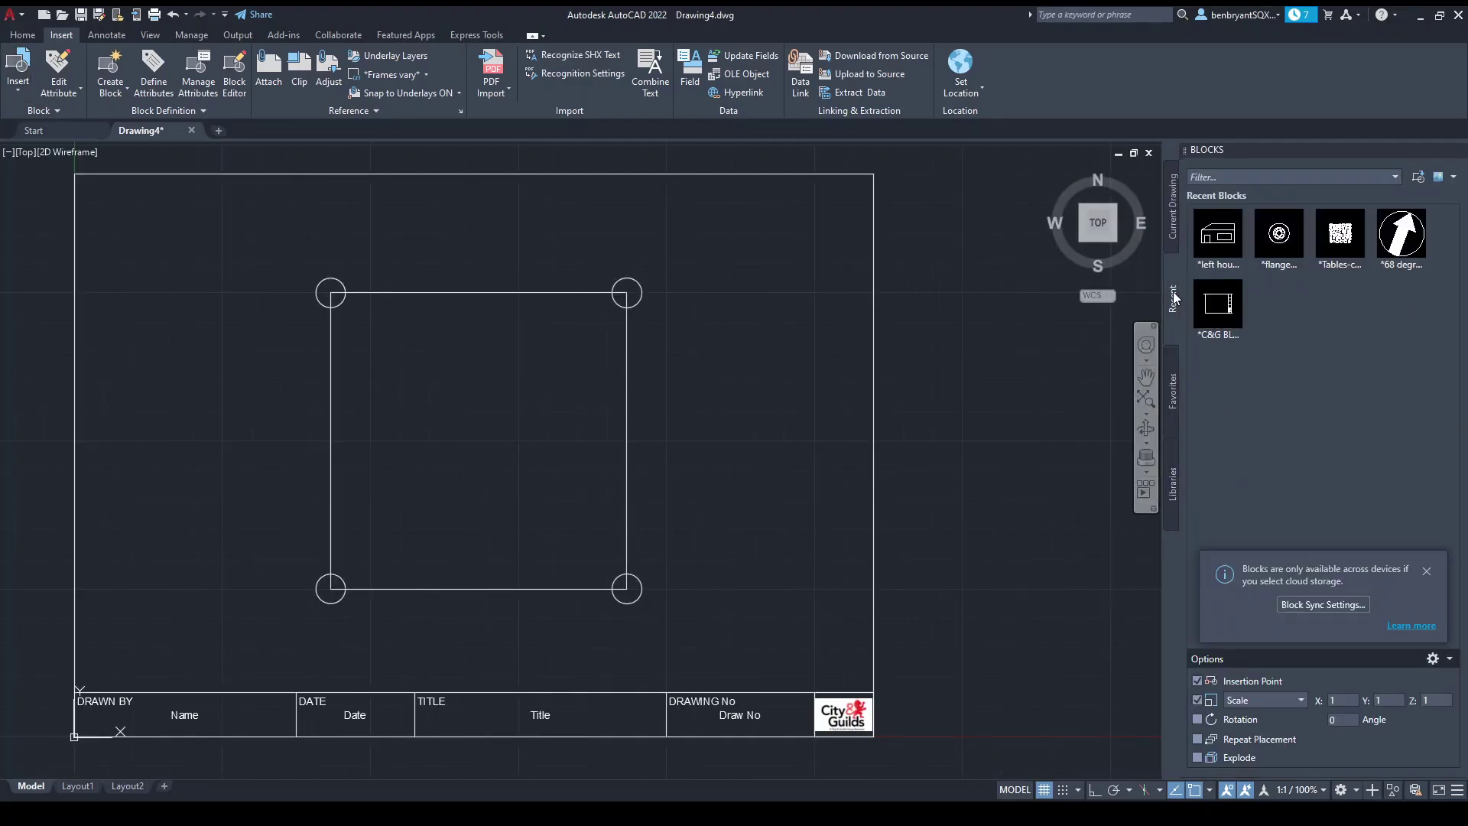
{"action": "left_click", "coordinate": [1173, 208]}
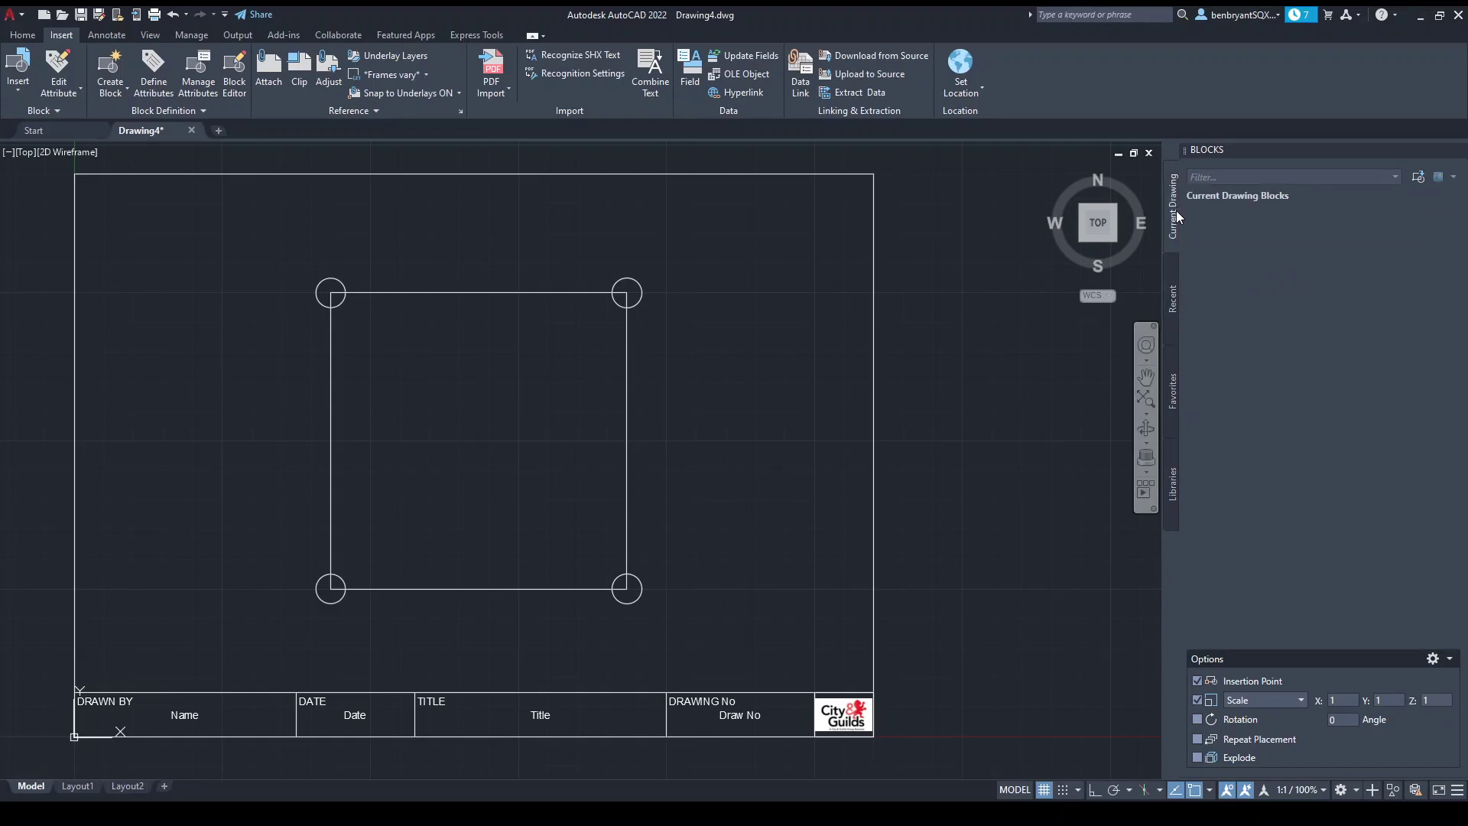
{"action": "left_click", "coordinate": [1175, 294]}
{"action": "left_click", "coordinate": [1176, 397]}
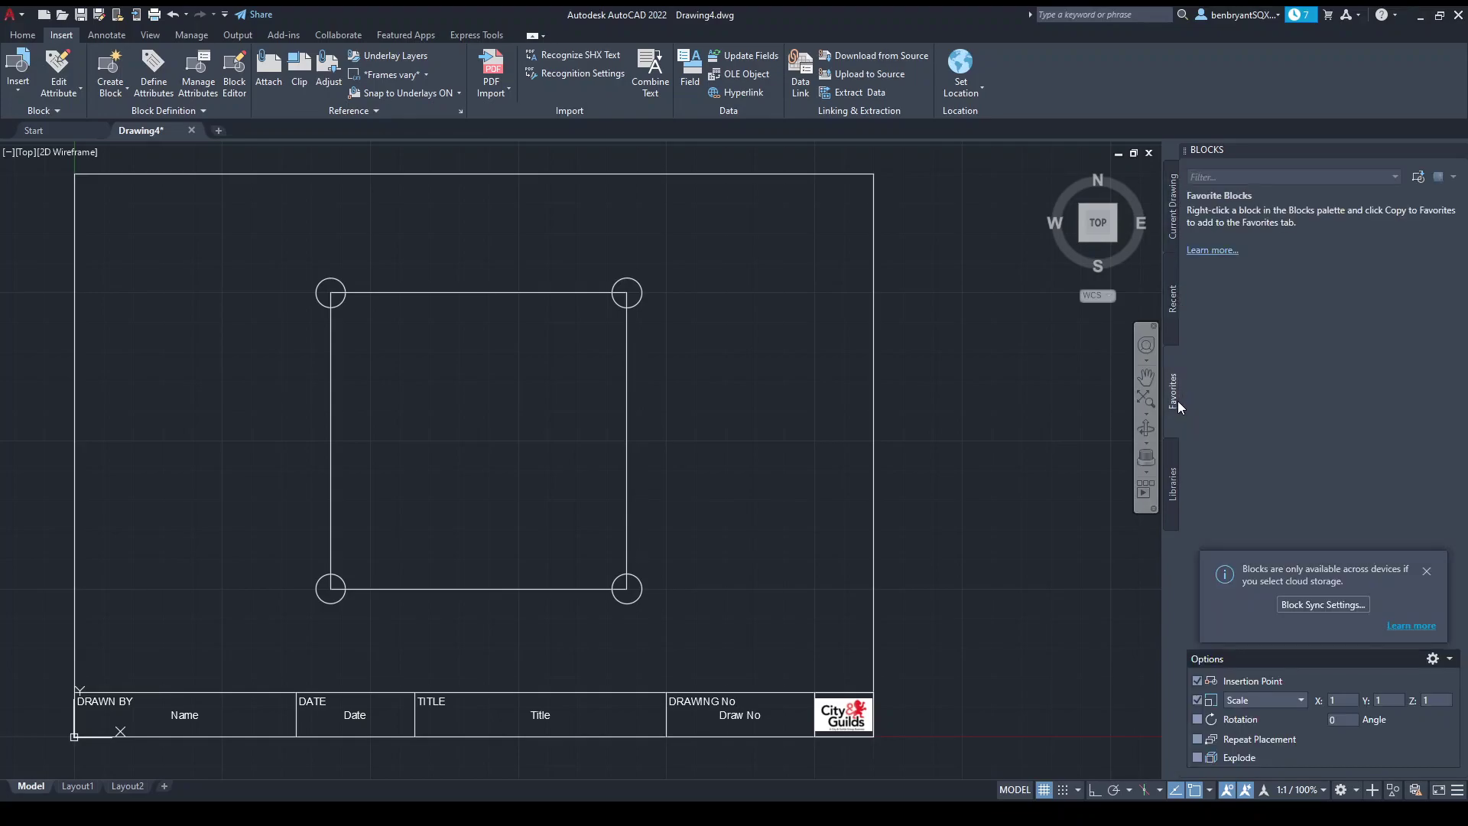
{"action": "left_click", "coordinate": [1181, 479]}
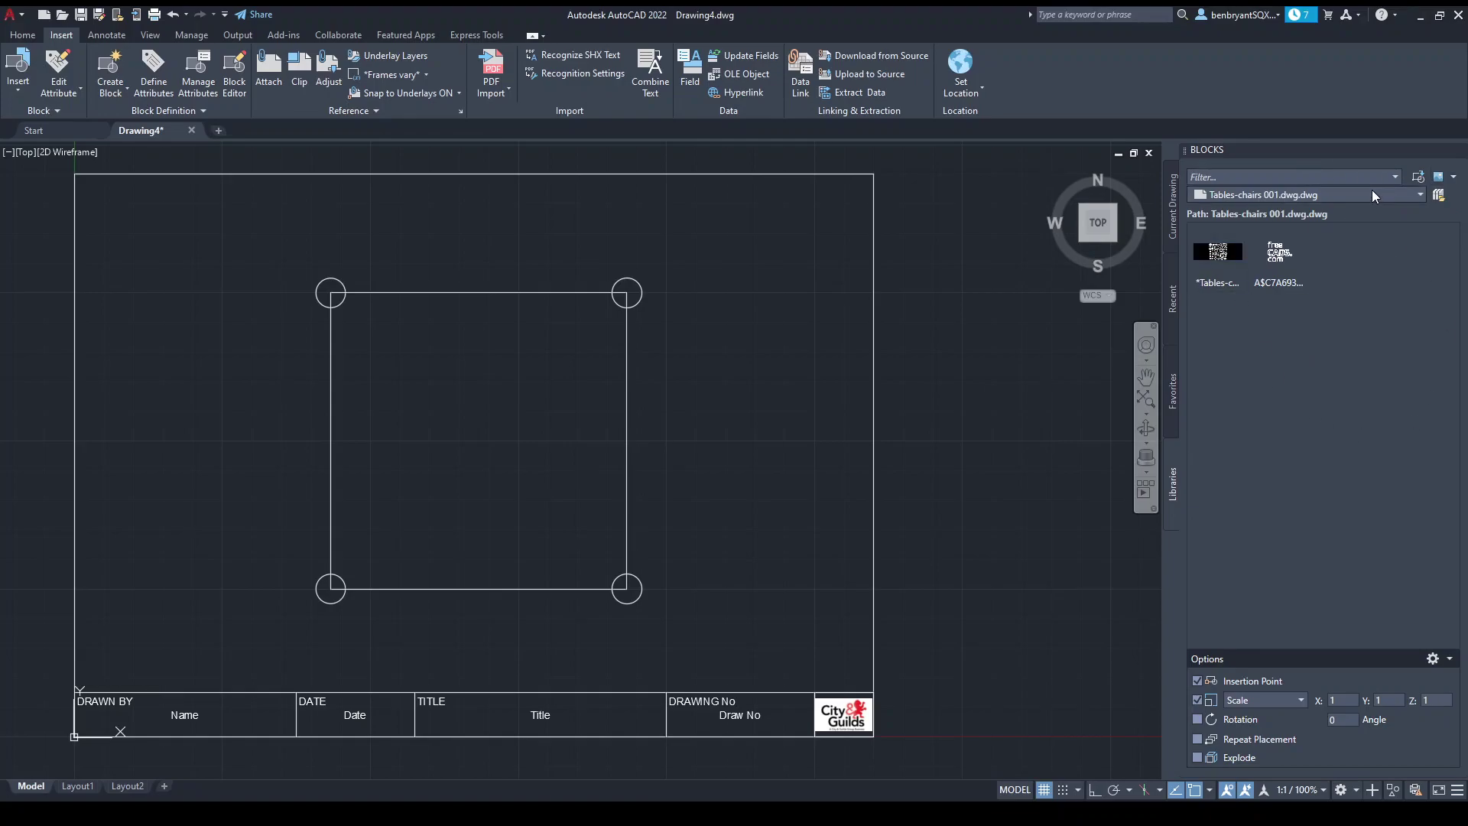
- Insert the recently used flange block in the empty space to the right of the sheet border
{"action": "left_click", "coordinate": [1175, 310]}
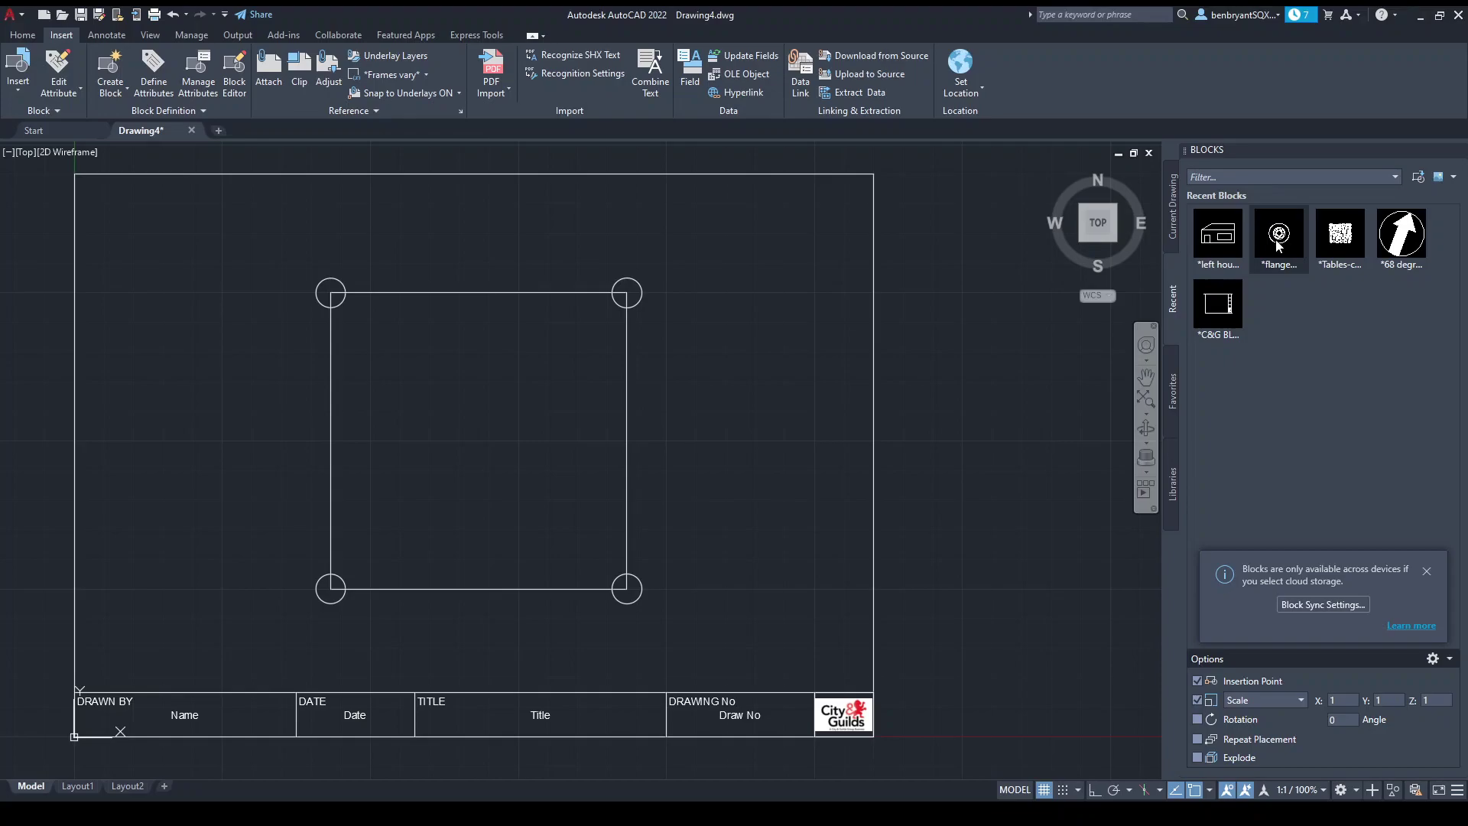
{"action": "left_click", "coordinate": [1279, 243]}
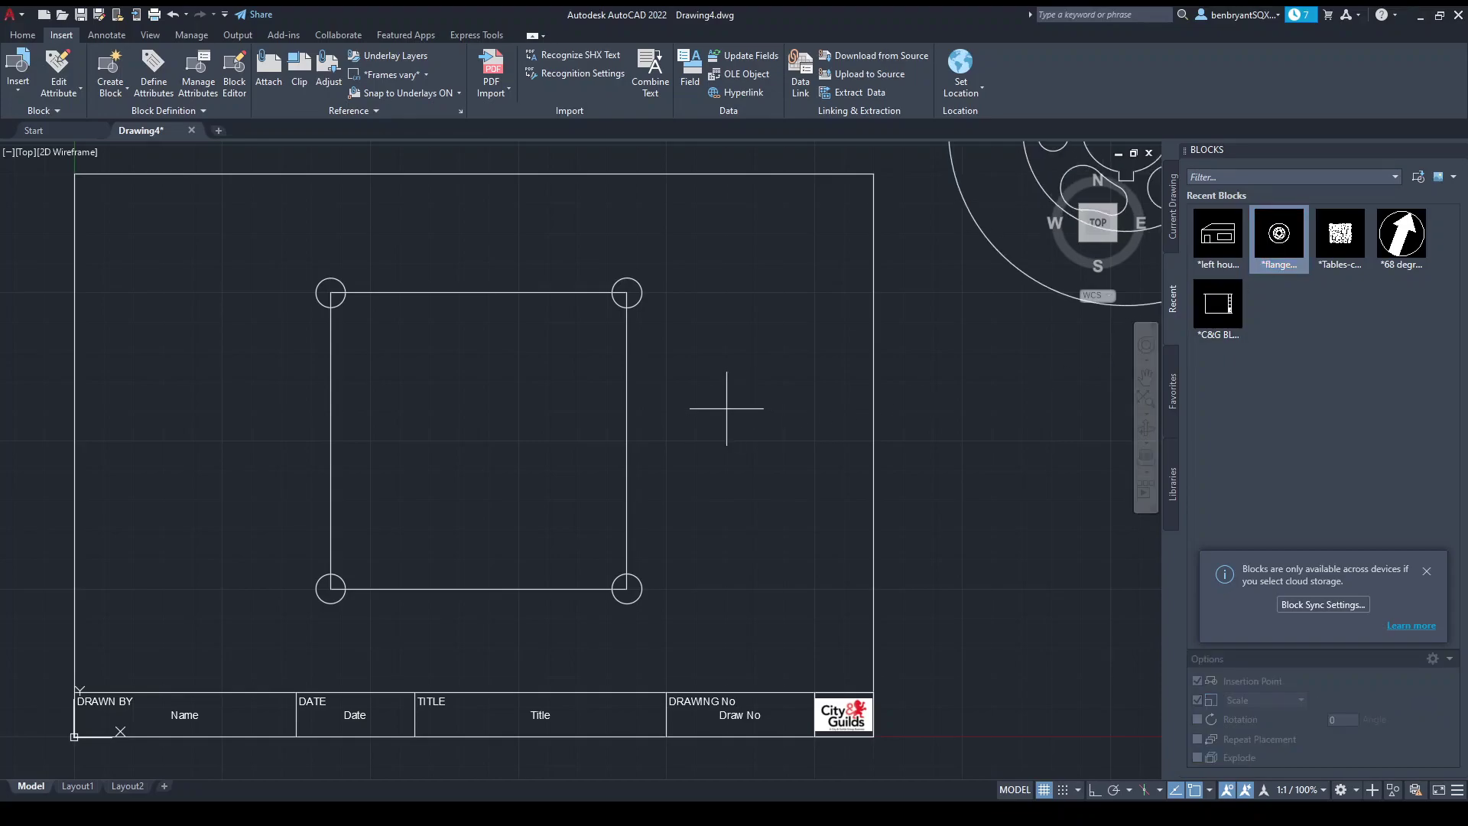
{"action": "scroll", "coordinate": [725, 405], "scroll_direction": "down", "scroll_amount": 2}
{"action": "scroll", "coordinate": [747, 482], "scroll_direction": "down", "scroll_amount": 2}
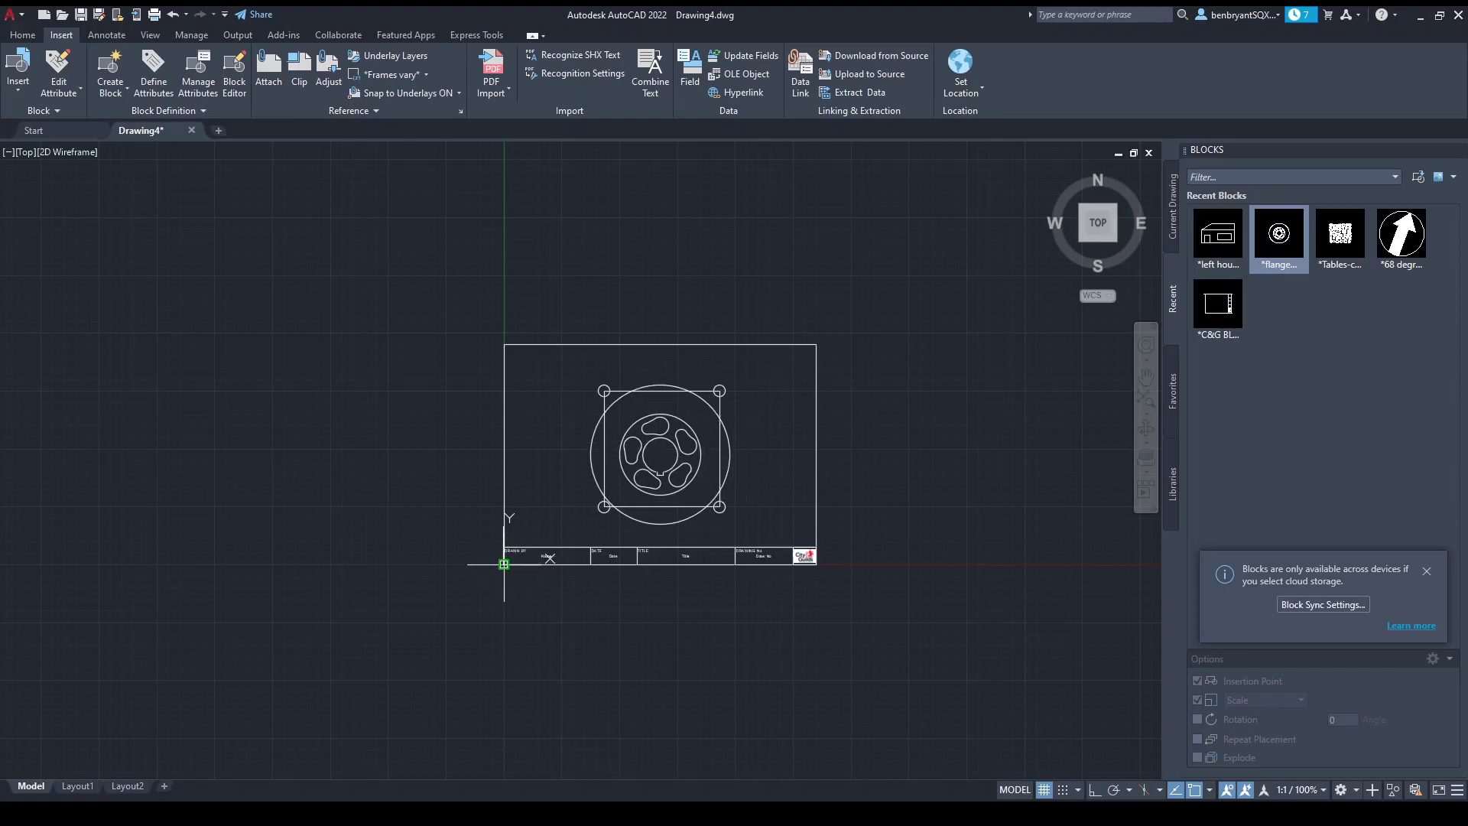
{"action": "middle_click_drag", "start_coordinate": [759, 534], "coordinate": [663, 579]}
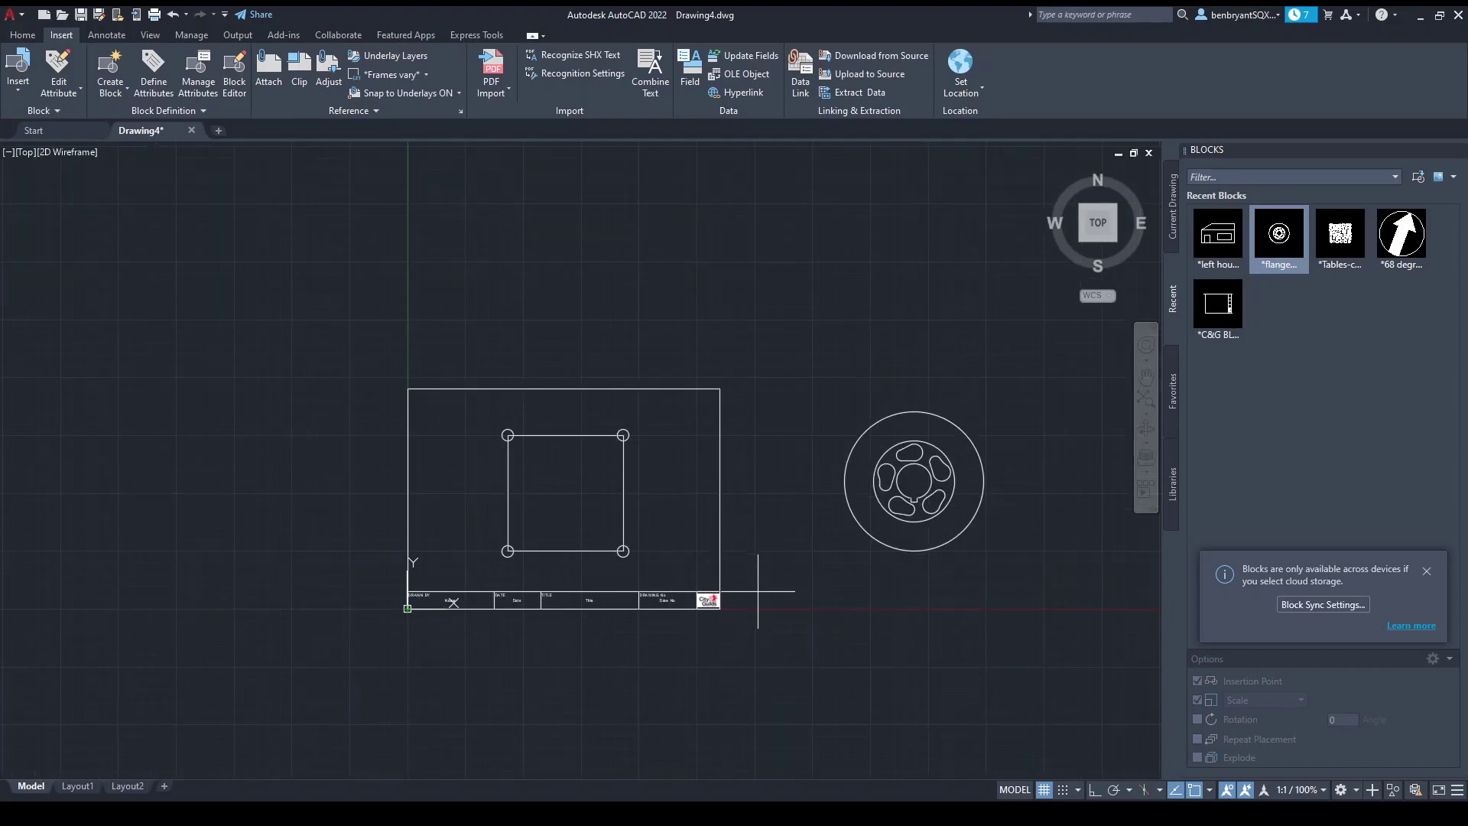
{"action": "key", "text": "Escape"}
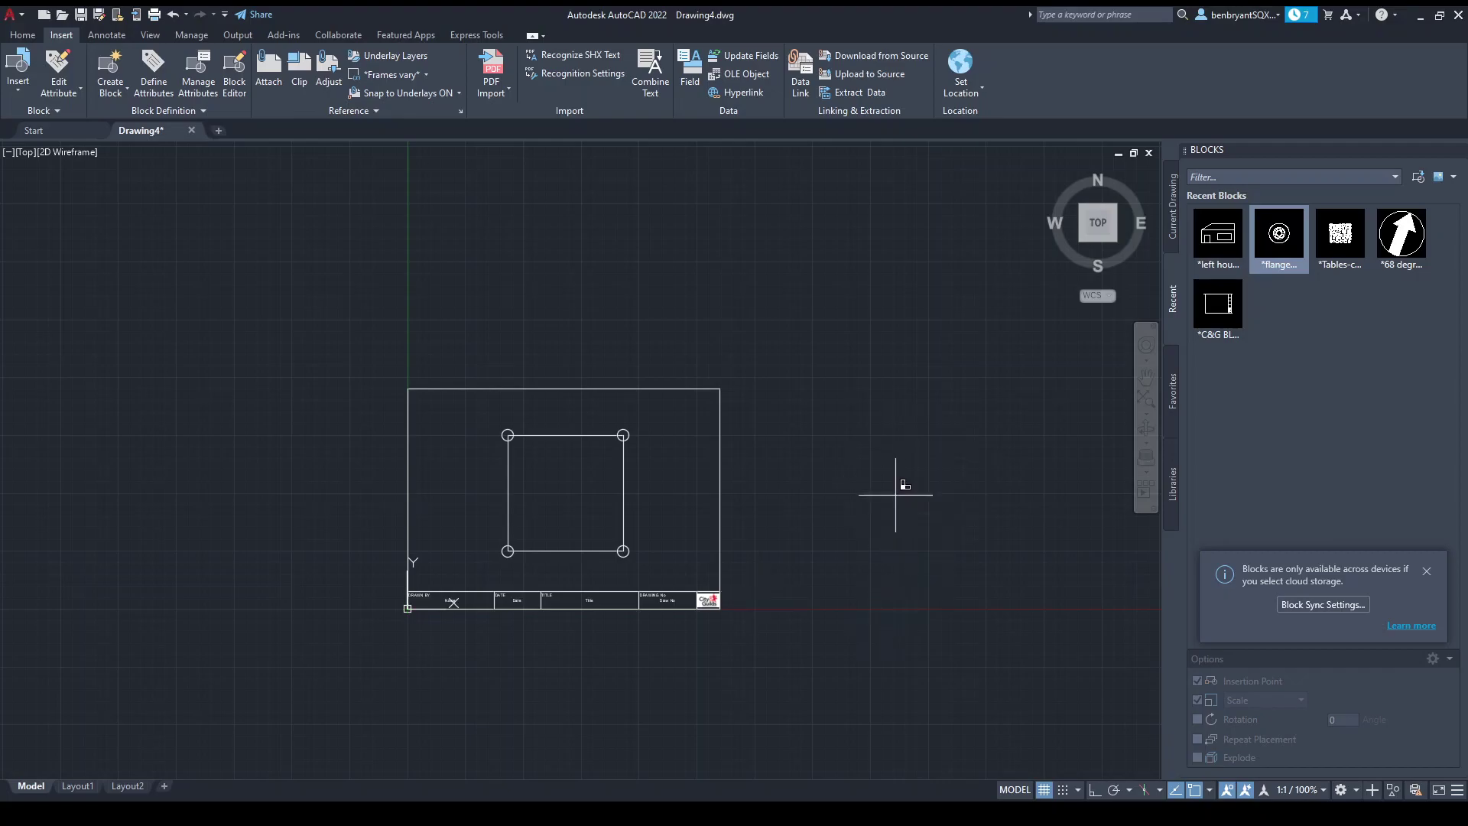
{"action": "middle_click_drag", "start_coordinate": [895, 495], "coordinate": [652, 498]}
{"action": "scroll", "coordinate": [698, 493], "scroll_direction": "up", "scroll_amount": 4}
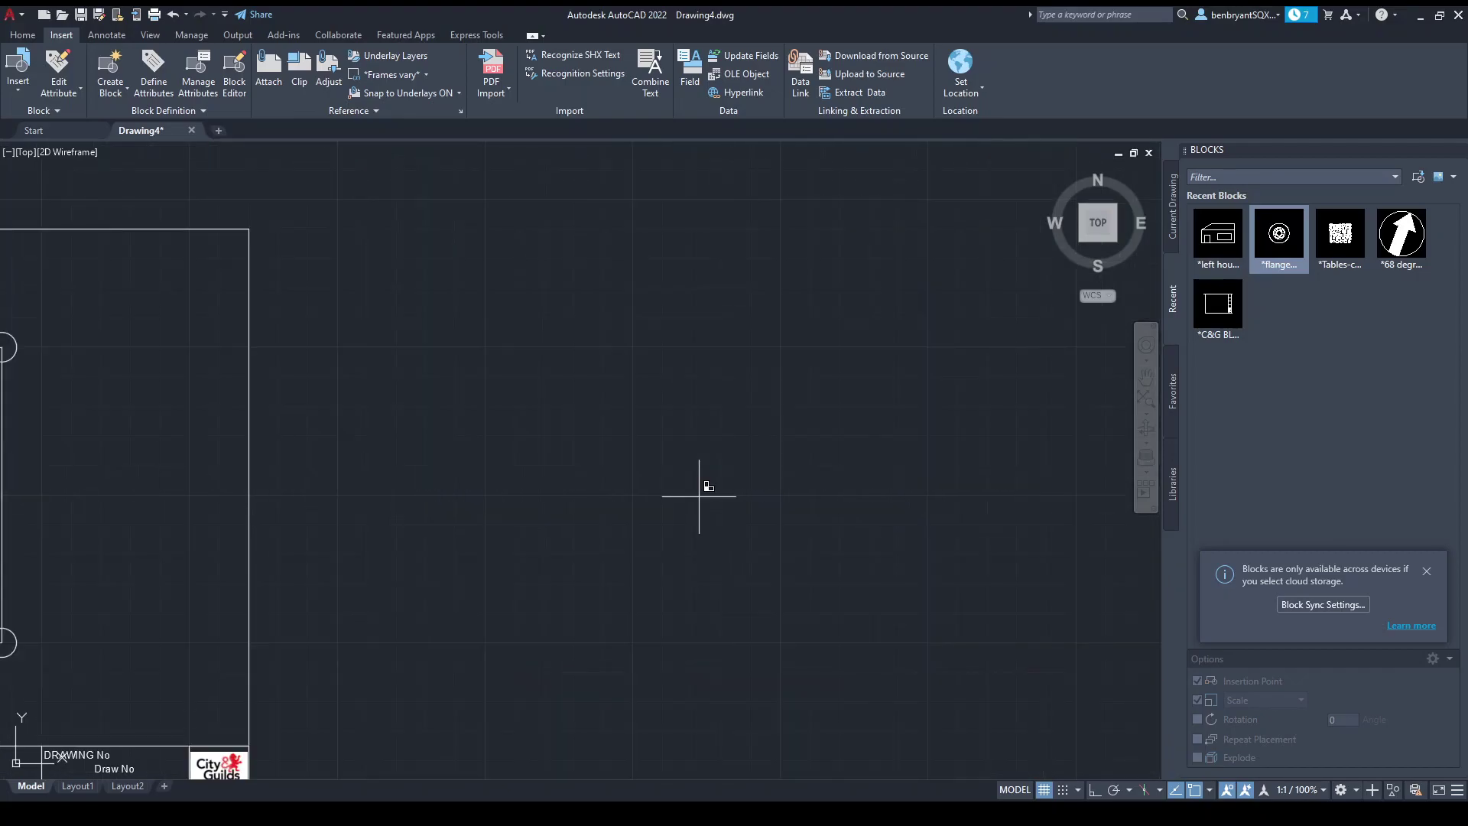
{"action": "scroll", "coordinate": [754, 485], "scroll_direction": "down", "scroll_amount": 2}
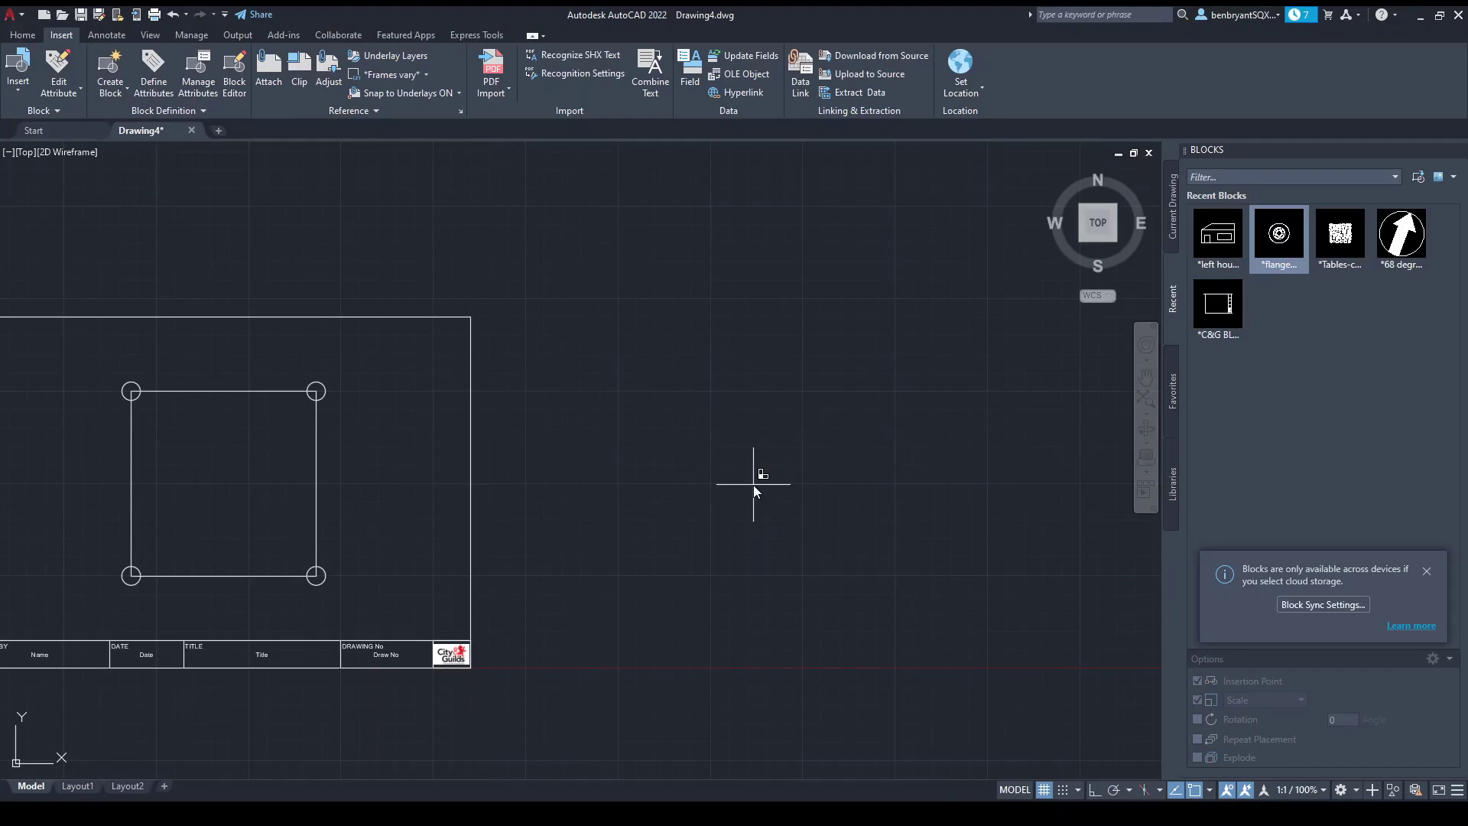
{"action": "left_click_drag", "start_coordinate": [754, 485], "coordinate": [754, 485]}
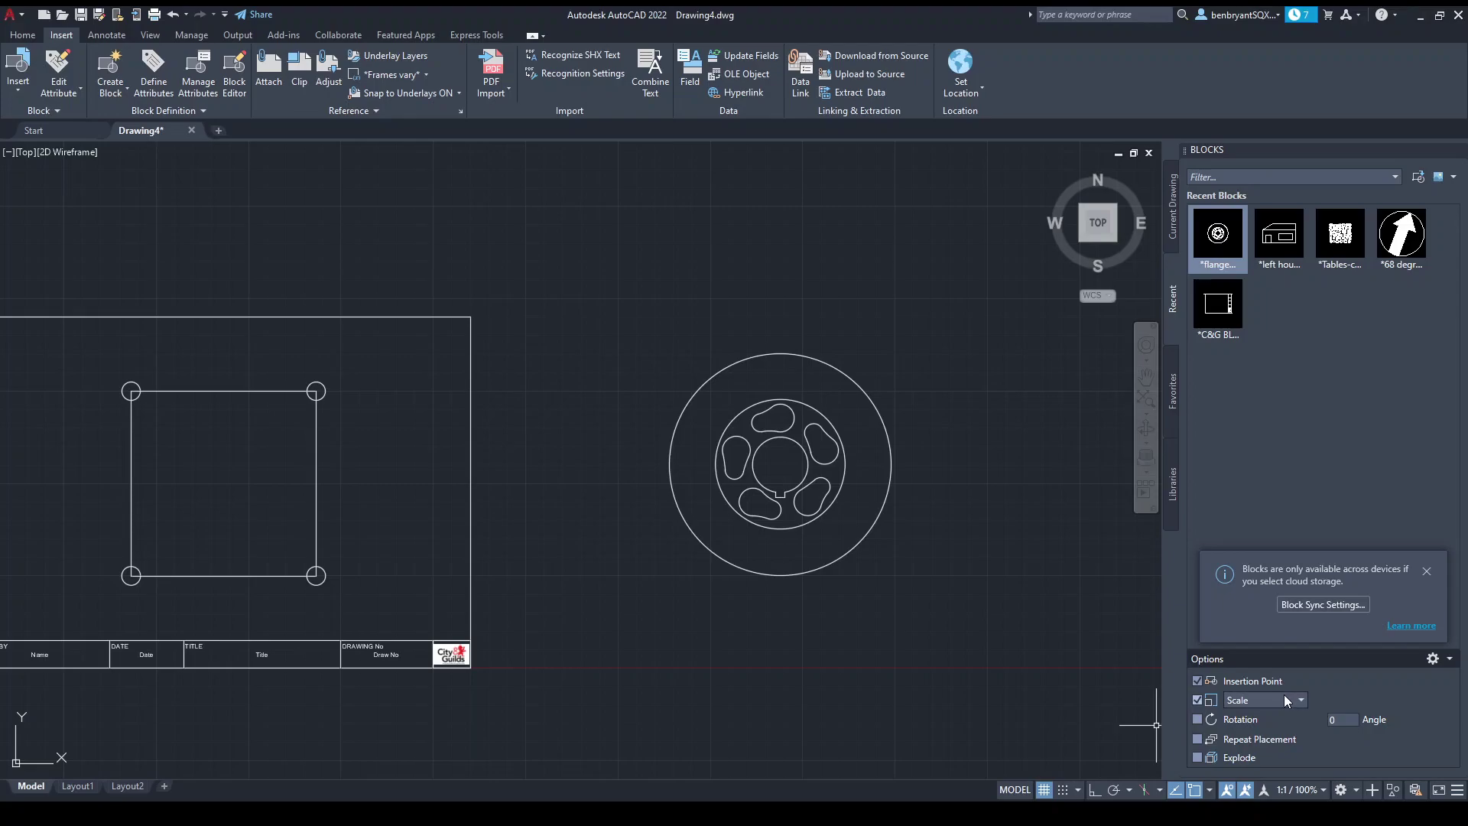
- Switch the on-screen Scale option for block insertion off and back on
{"action": "left_click", "coordinate": [1198, 700]}
{"action": "left_click", "coordinate": [1197, 700]}
{"action": "left_click", "coordinate": [1197, 700]}
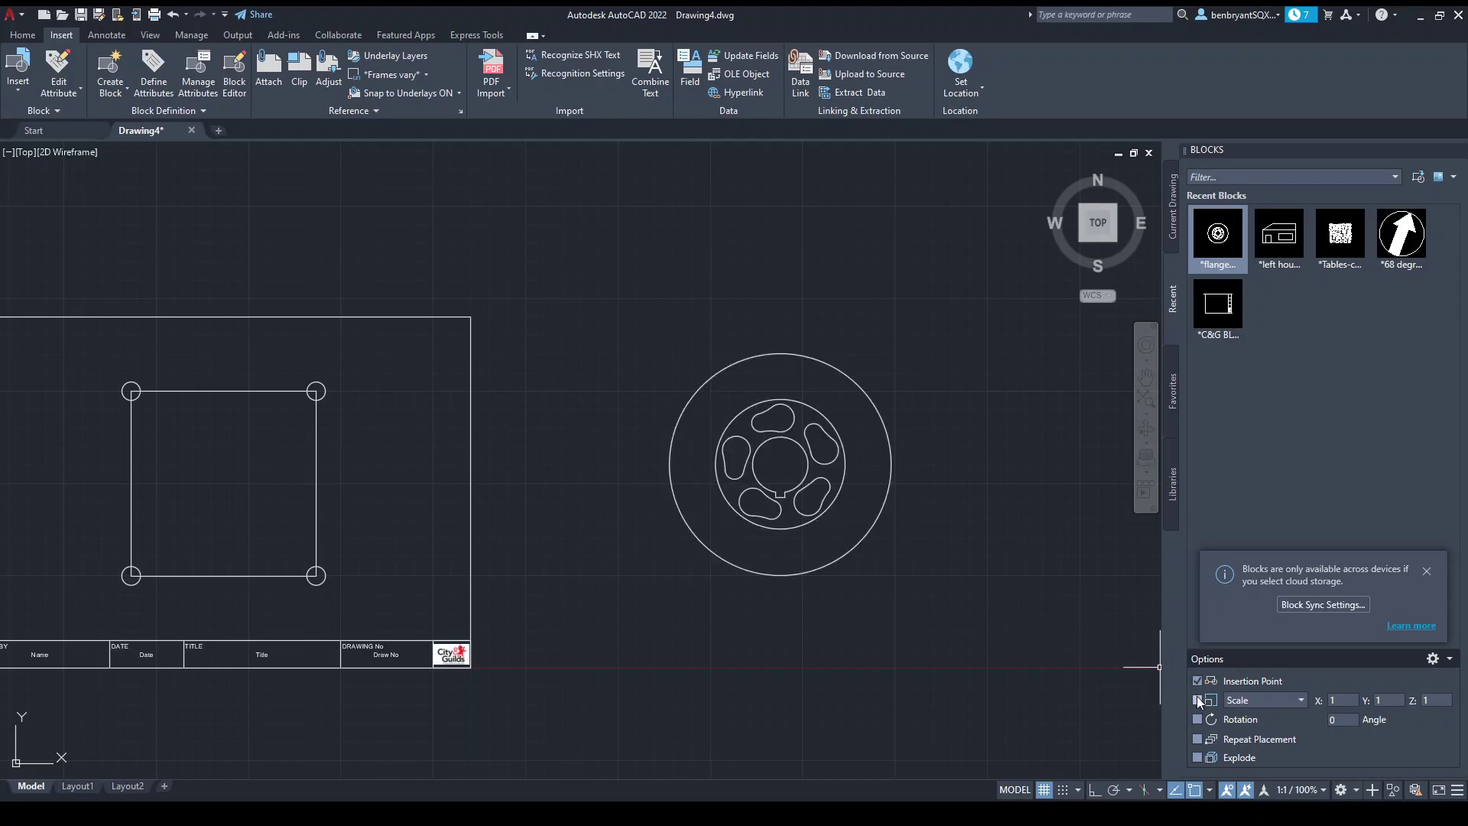
{"action": "left_click", "coordinate": [22, 35]}
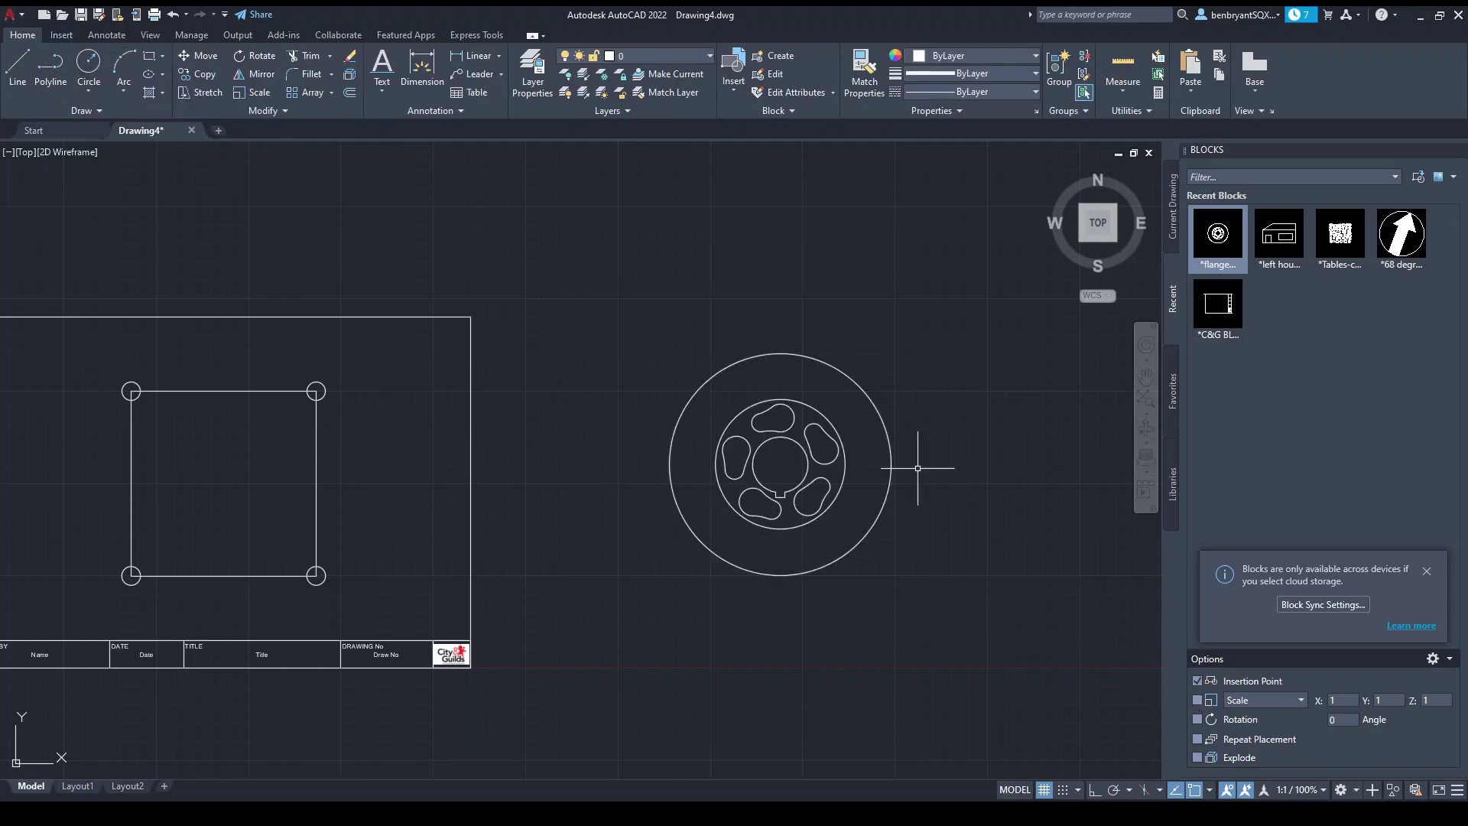
{"action": "left_click", "coordinate": [1198, 701]}
- Insert a second flange block to the right of the first, scaled down to about 90 in outer diameter
{"action": "left_click", "coordinate": [1219, 234]}
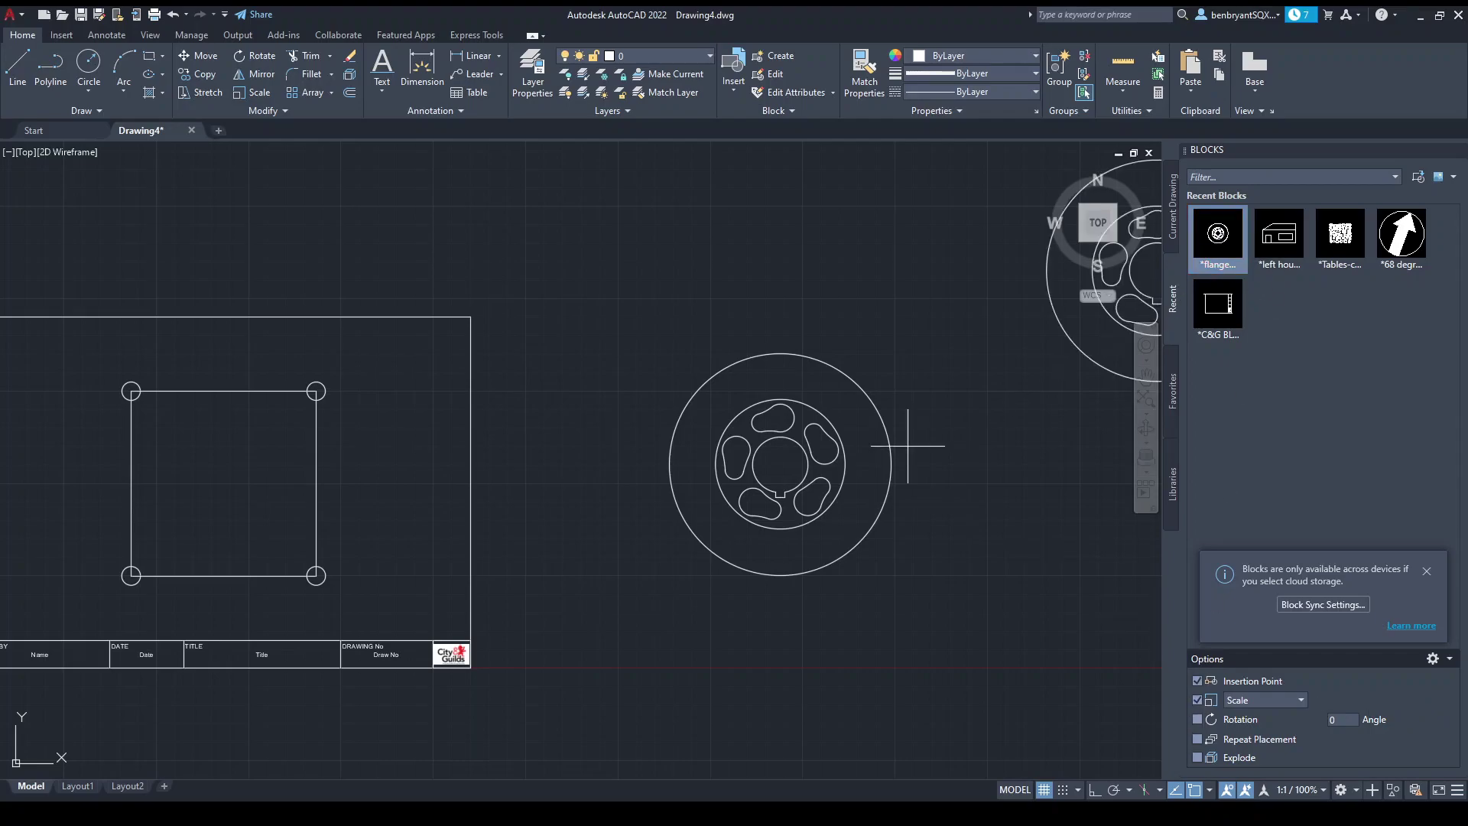
{"action": "middle_click_drag", "start_coordinate": [778, 502], "coordinate": [601, 521]}
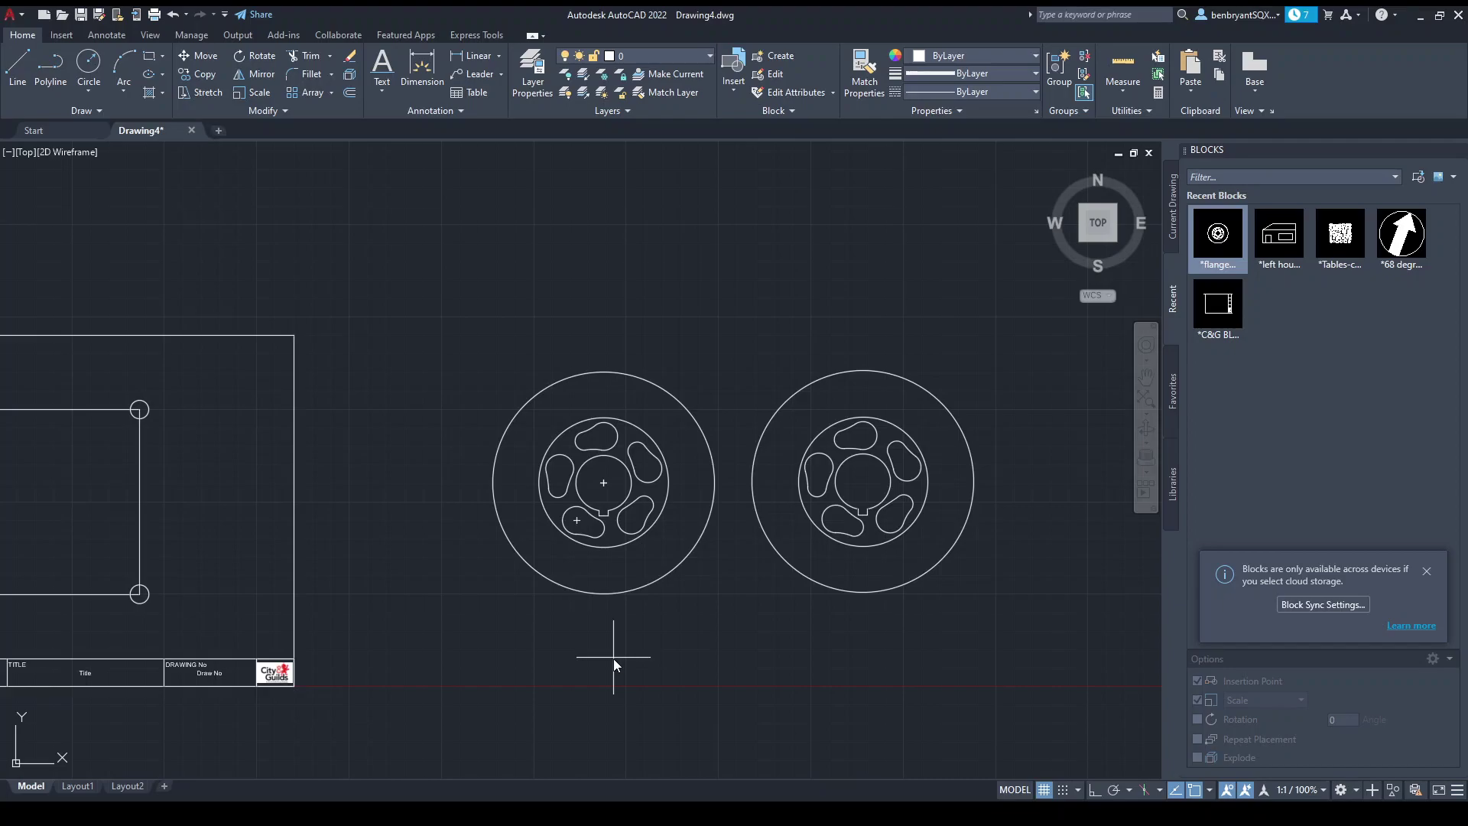
{"action": "key", "text": "ctrl+z"}
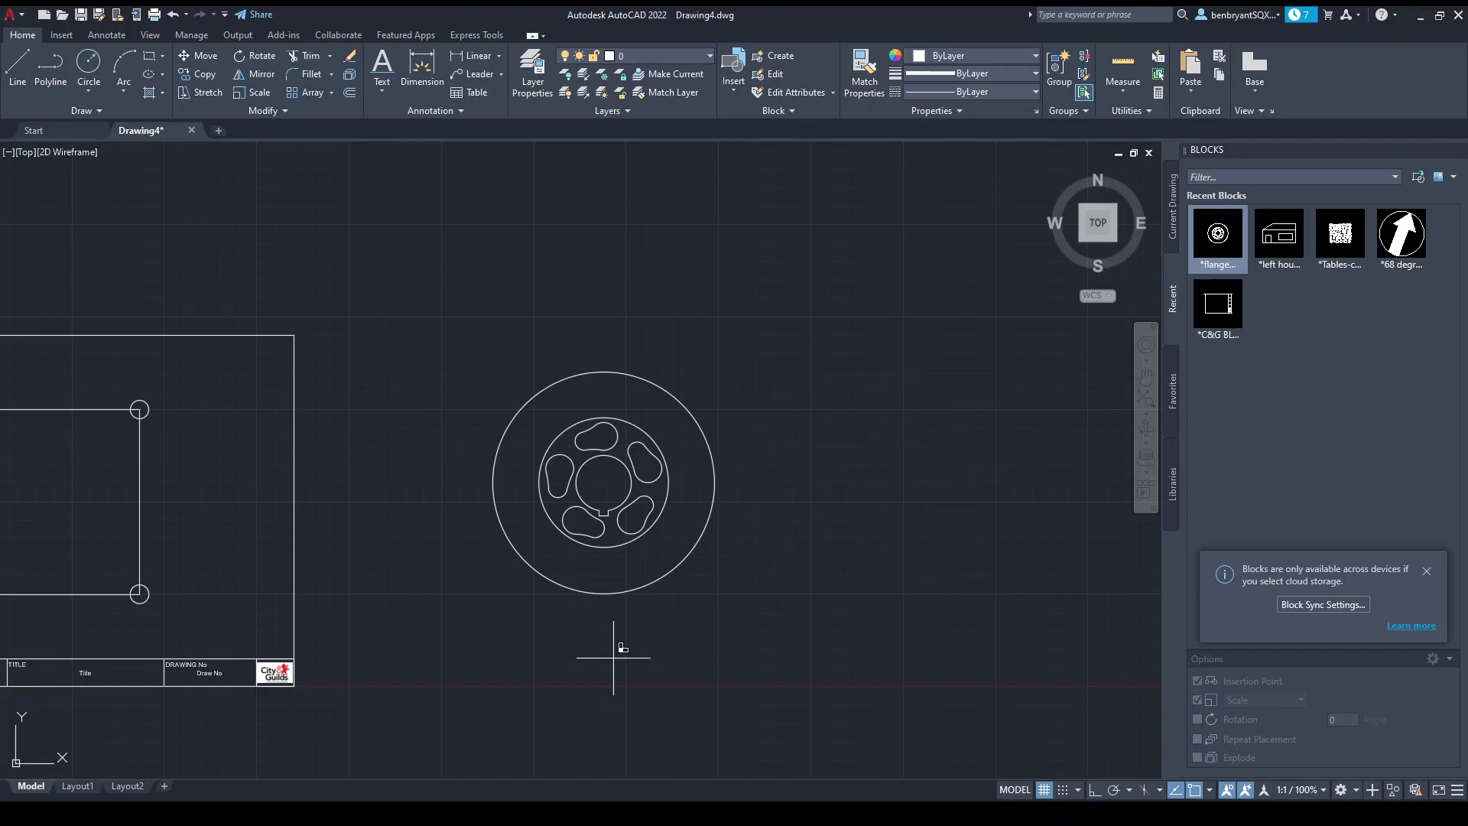
{"action": "key", "text": "ctrl+y"}
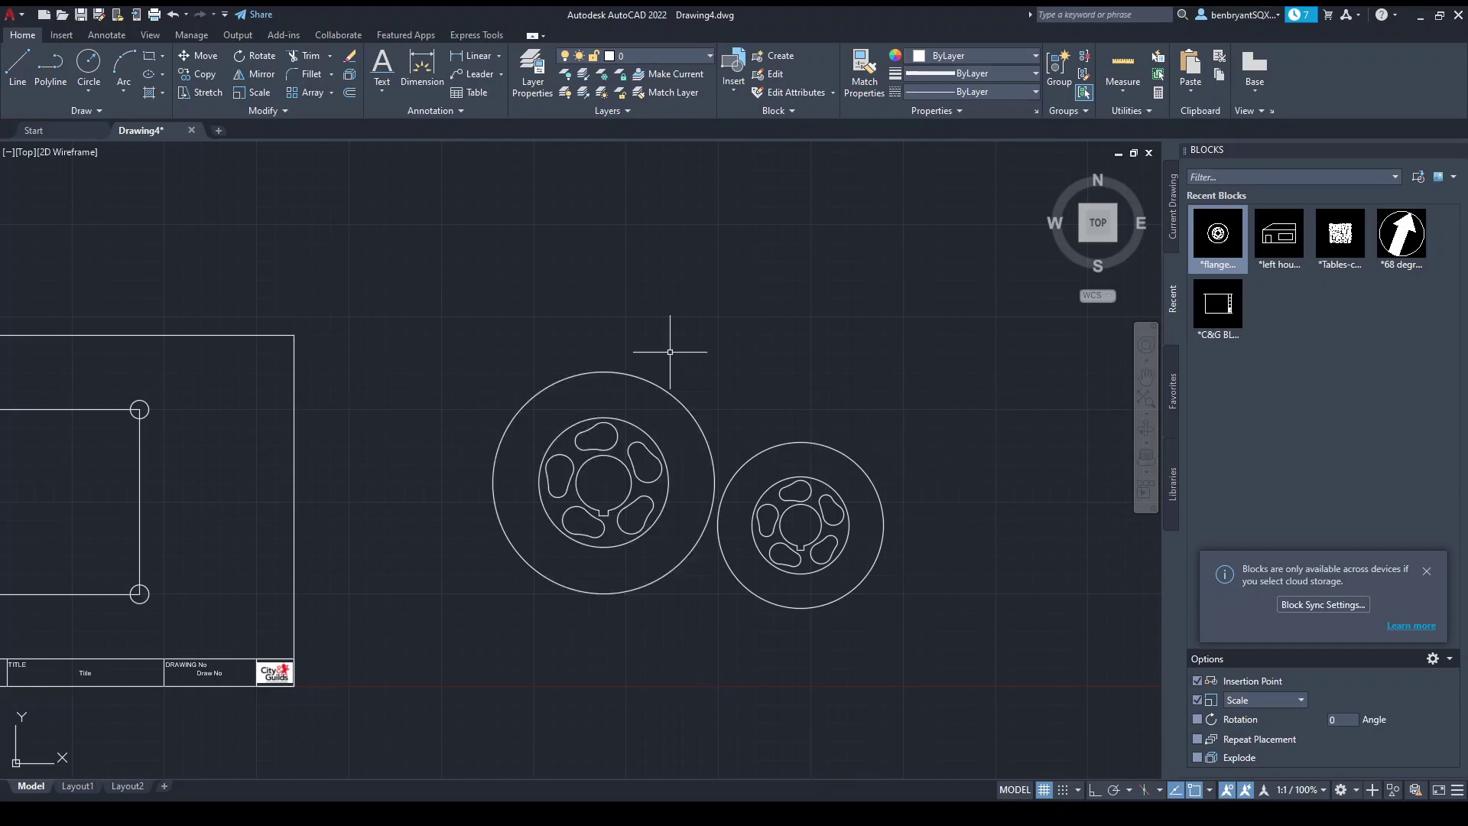
{"action": "left_click", "coordinate": [476, 55]}
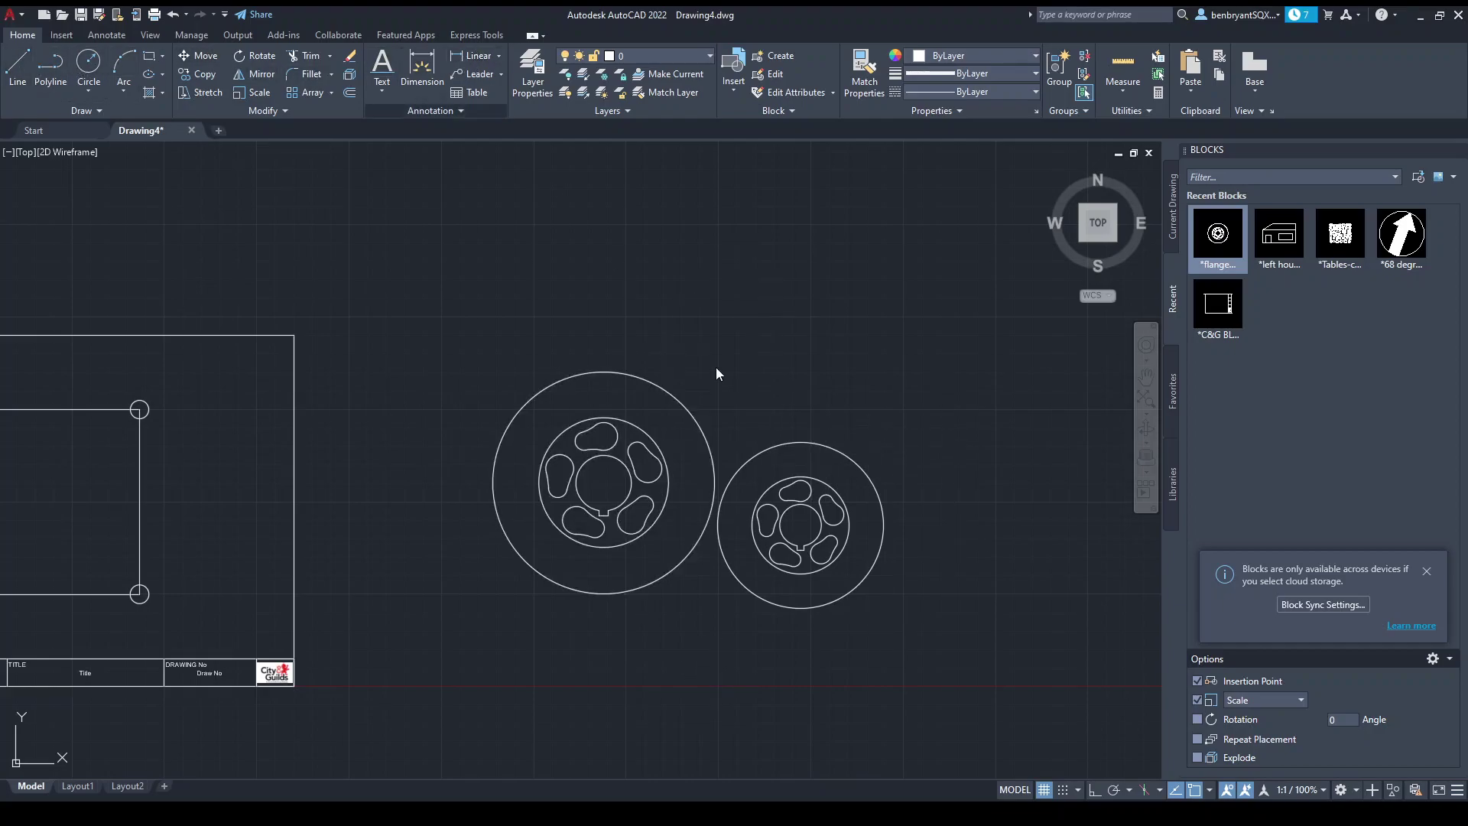
{"action": "left_click", "coordinate": [801, 442]}
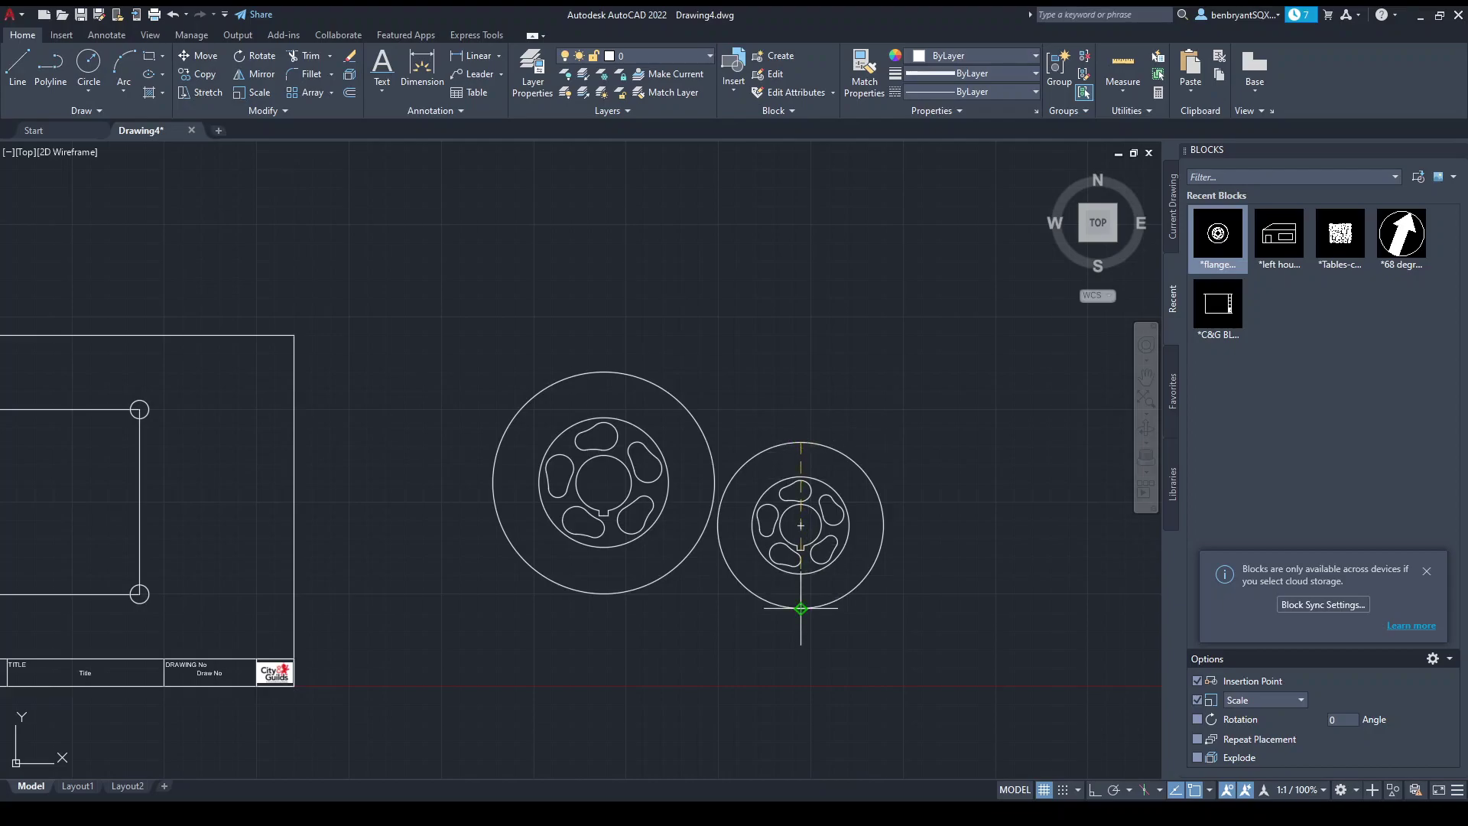
{"action": "key", "text": "Escape"}
- Add diameter dimensions to the outer circles of the full-size flange and the smaller flange
{"action": "type", "text": "ddi"}
{"action": "key", "text": "Return"}
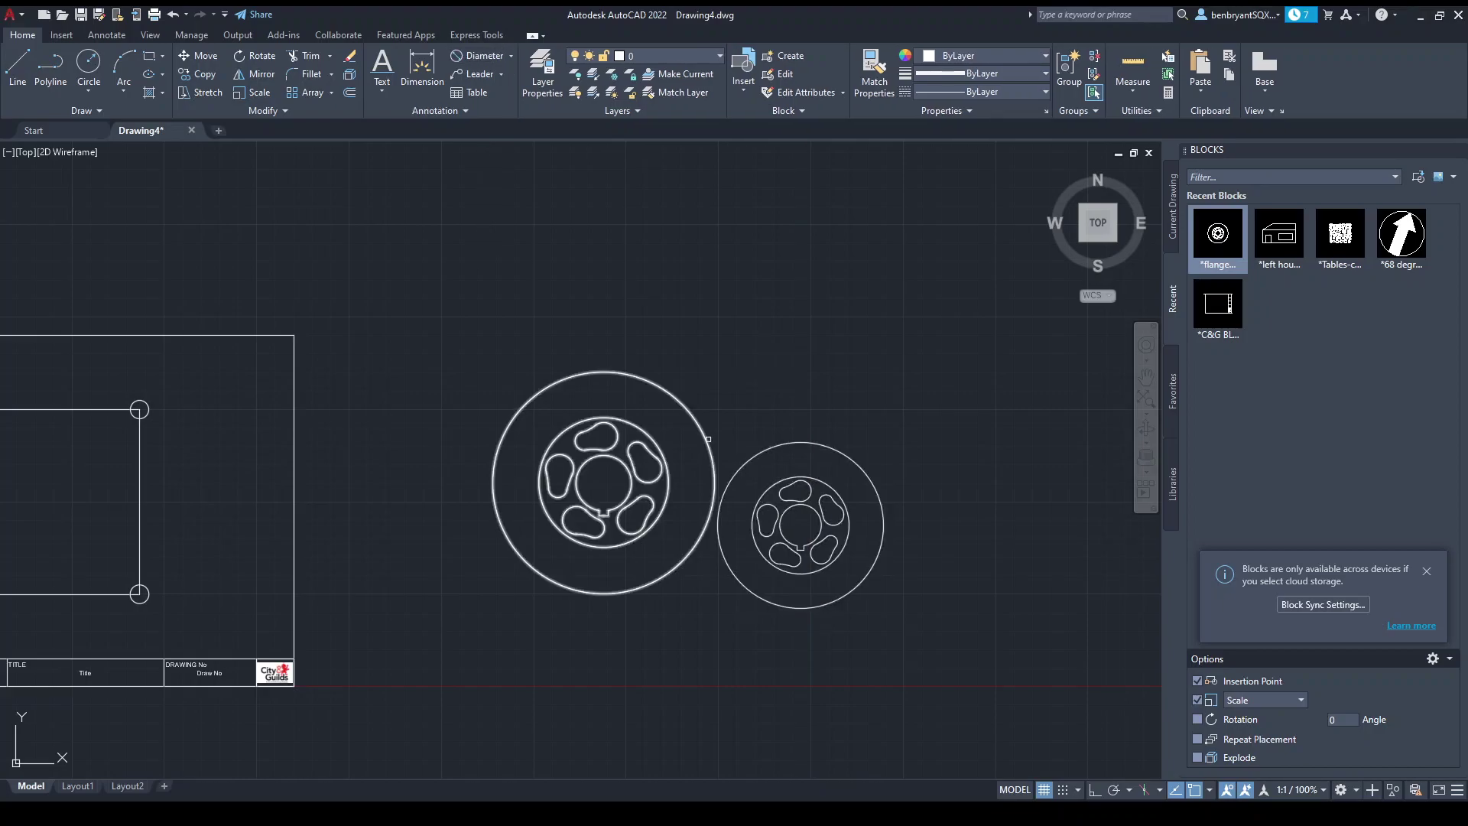
{"action": "left_click", "coordinate": [696, 420]}
{"action": "left_click", "coordinate": [723, 361]}
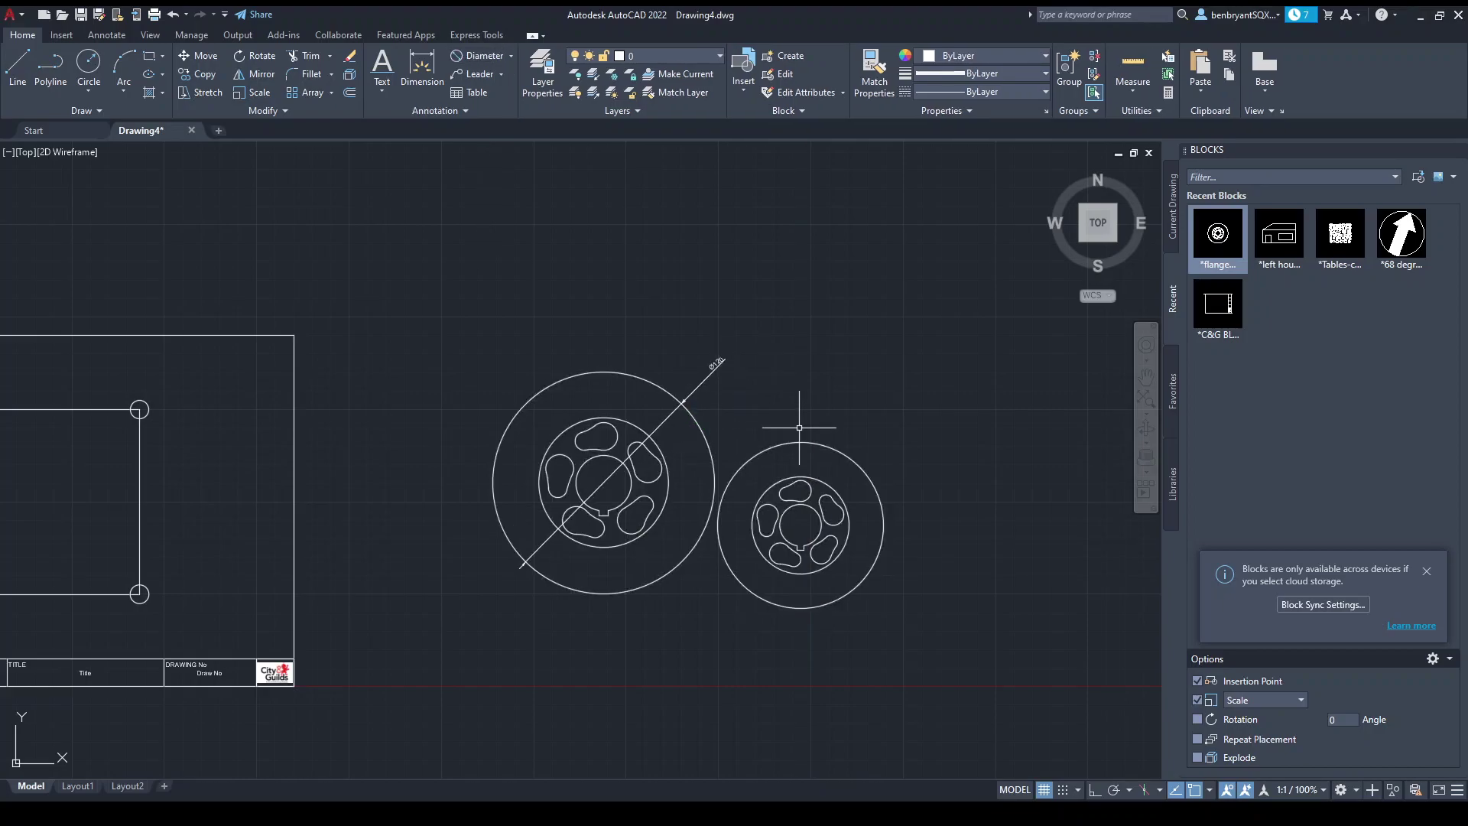
{"action": "key", "text": "Return"}
{"action": "left_click", "coordinate": [803, 443]}
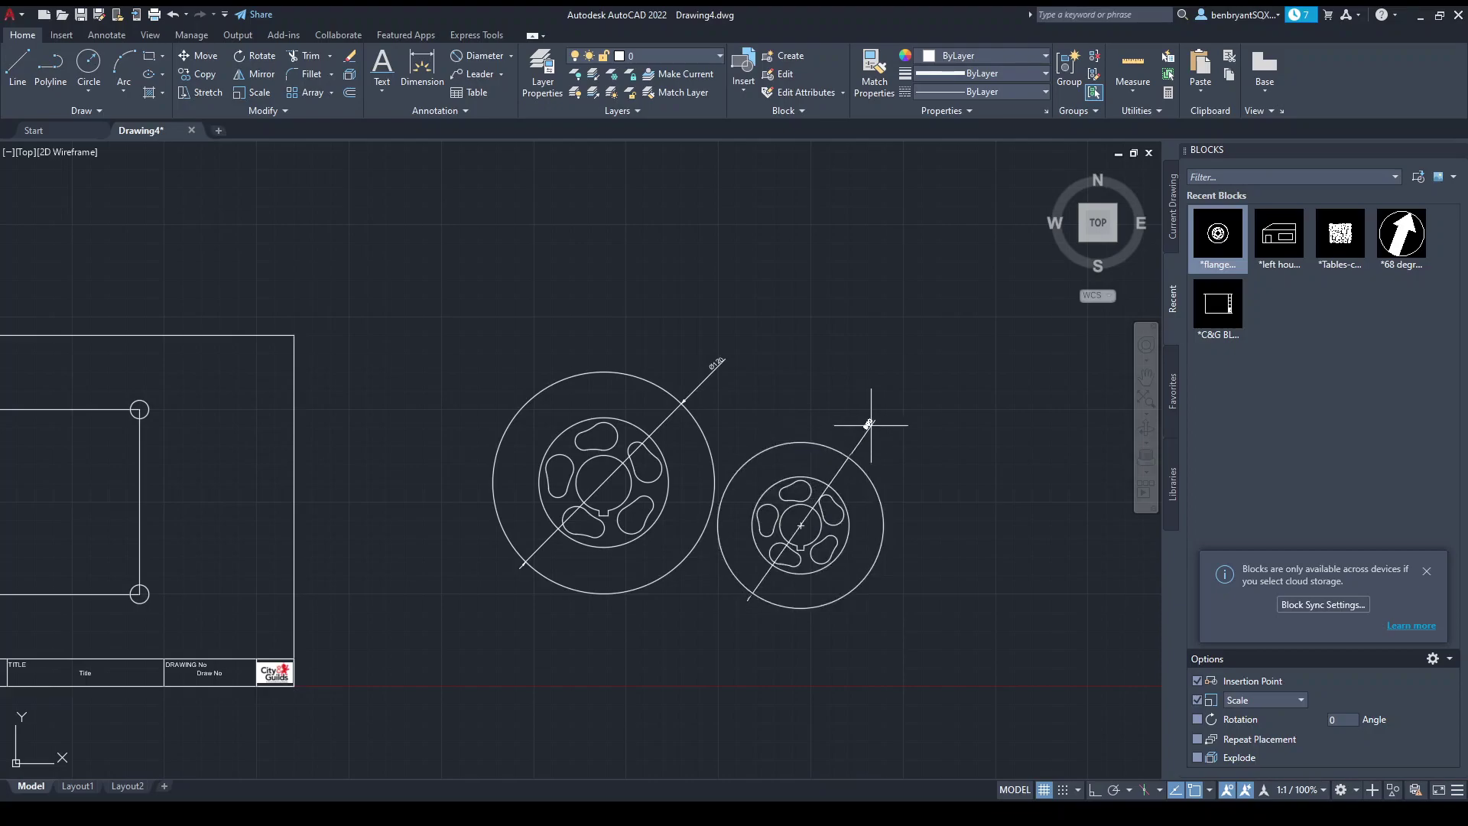
{"action": "scroll", "coordinate": [888, 445], "scroll_direction": "up", "scroll_amount": 2}
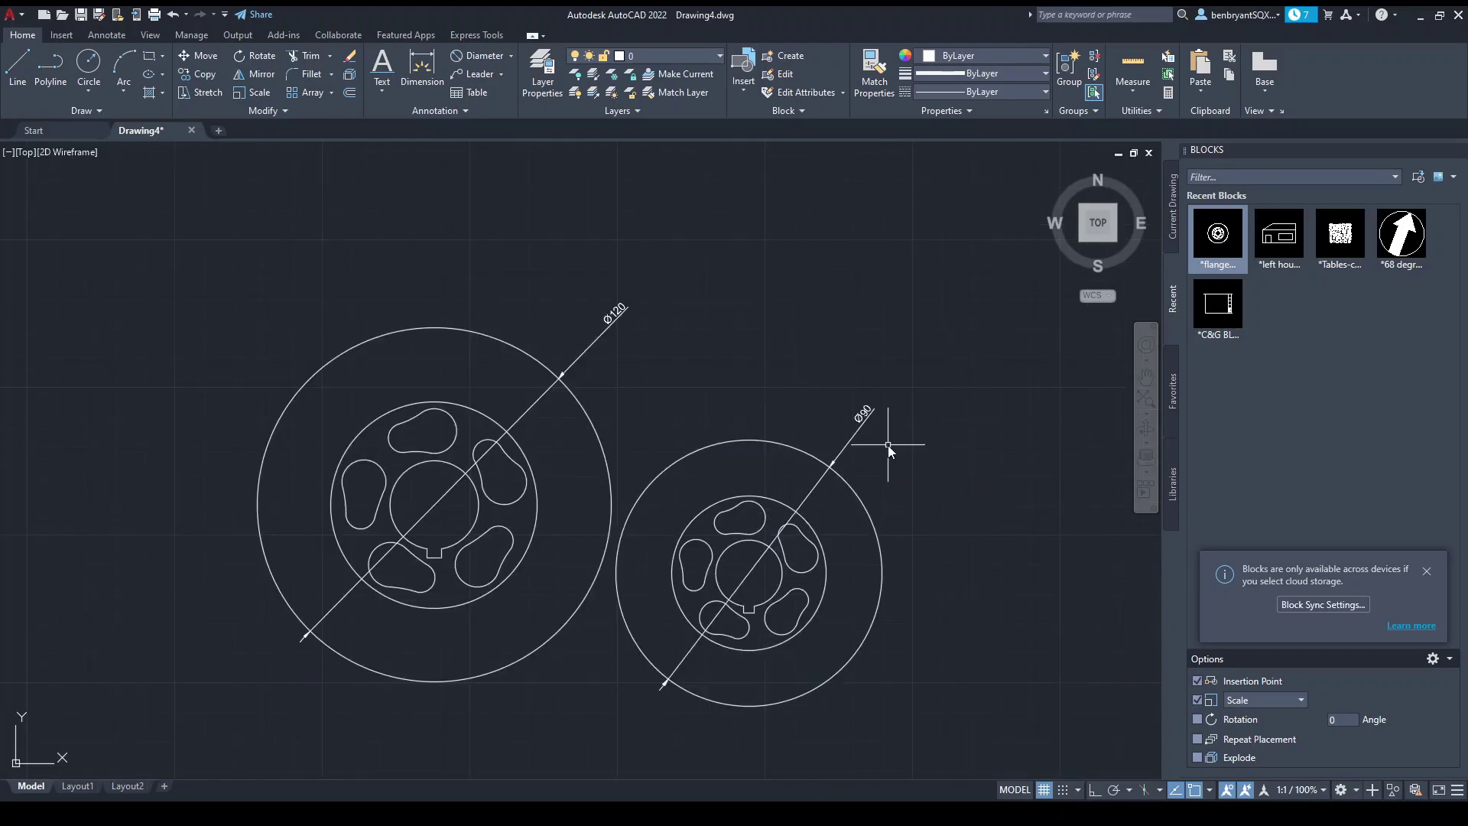
{"action": "left_click", "coordinate": [888, 445]}
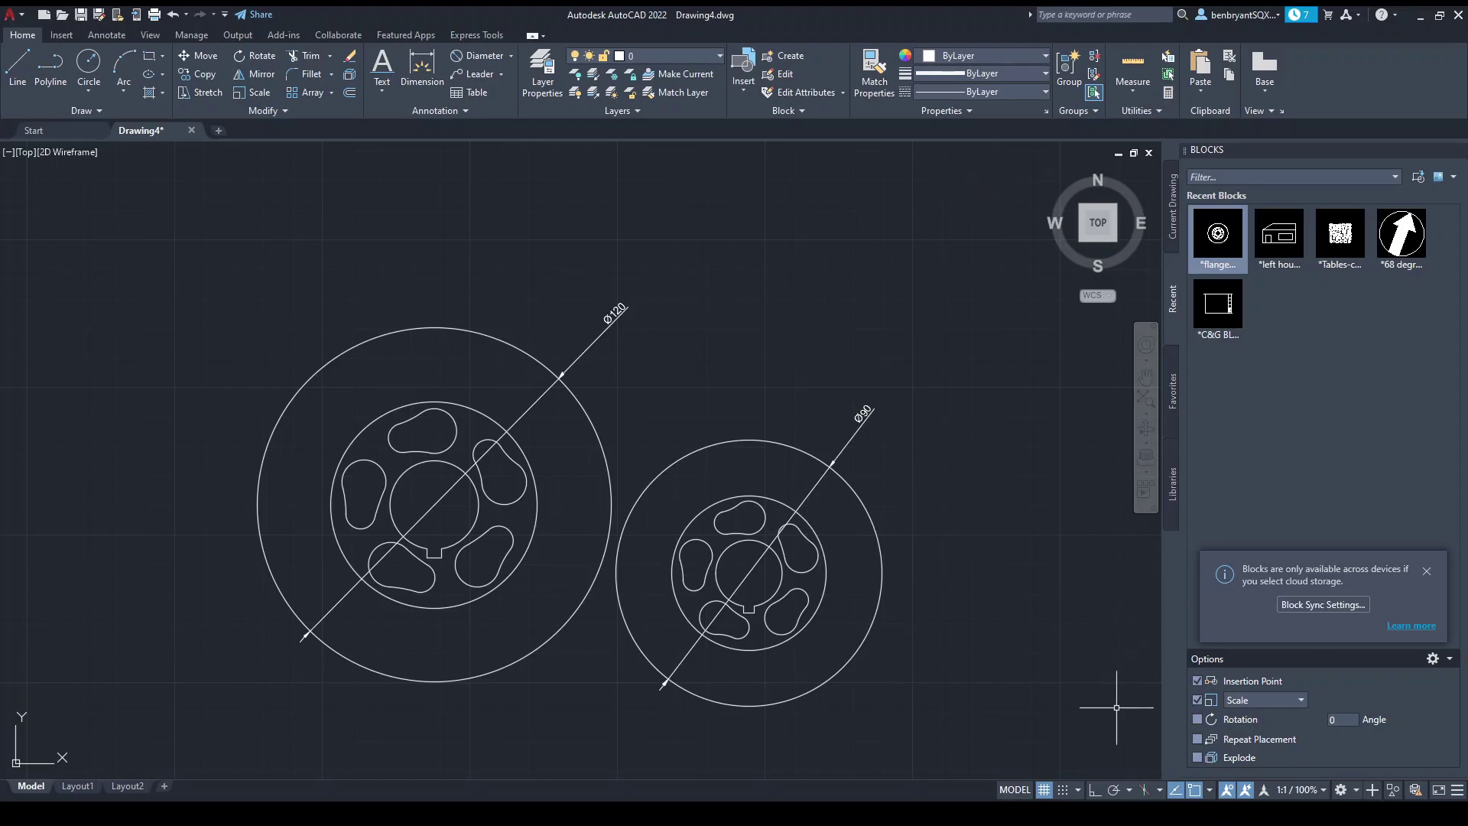
- Deactivate the Scale option in the block insertion options and reactivate it
{"action": "left_click", "coordinate": [1199, 701]}
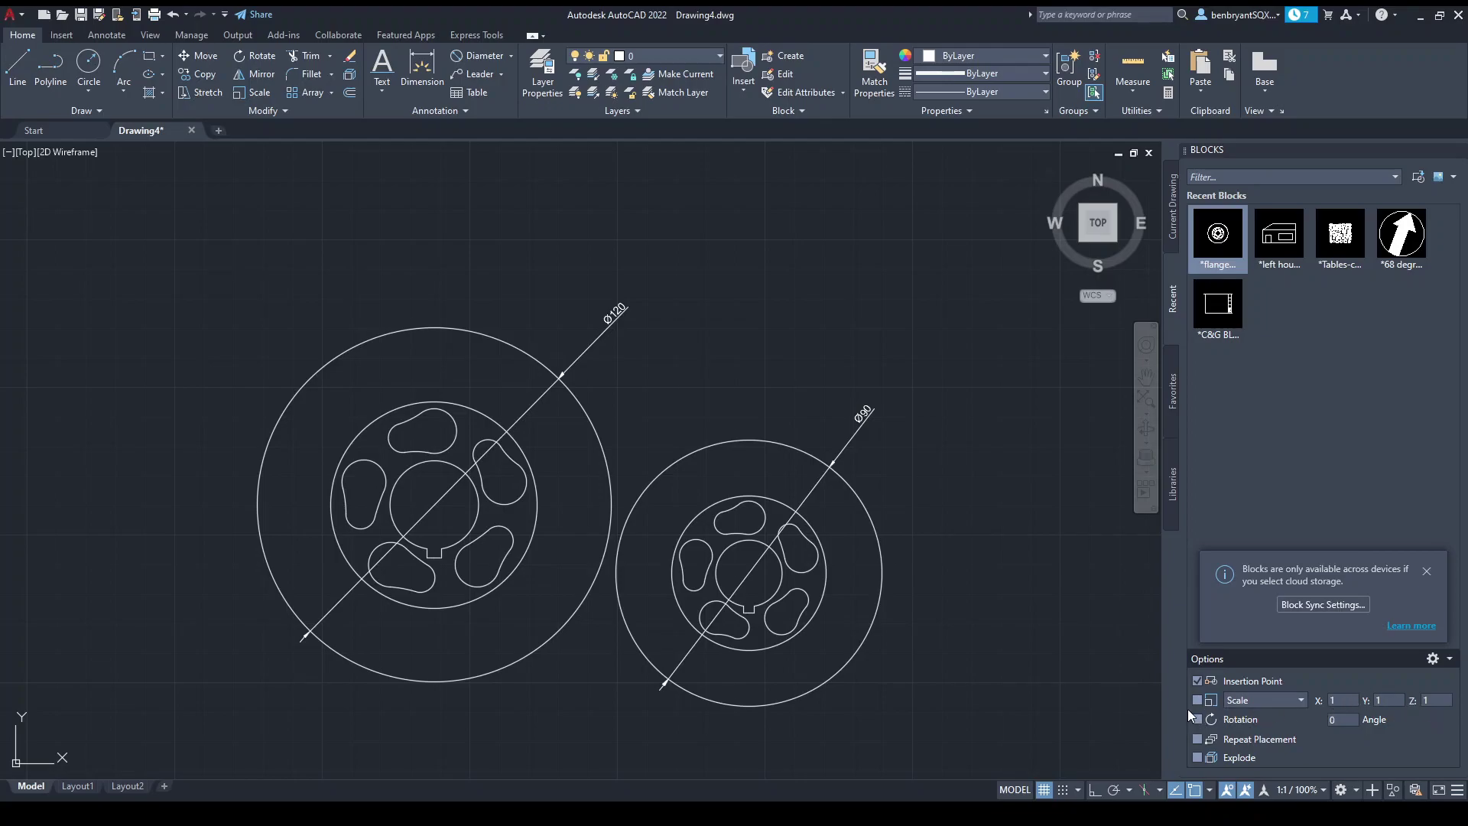
{"action": "left_click", "coordinate": [1198, 701]}
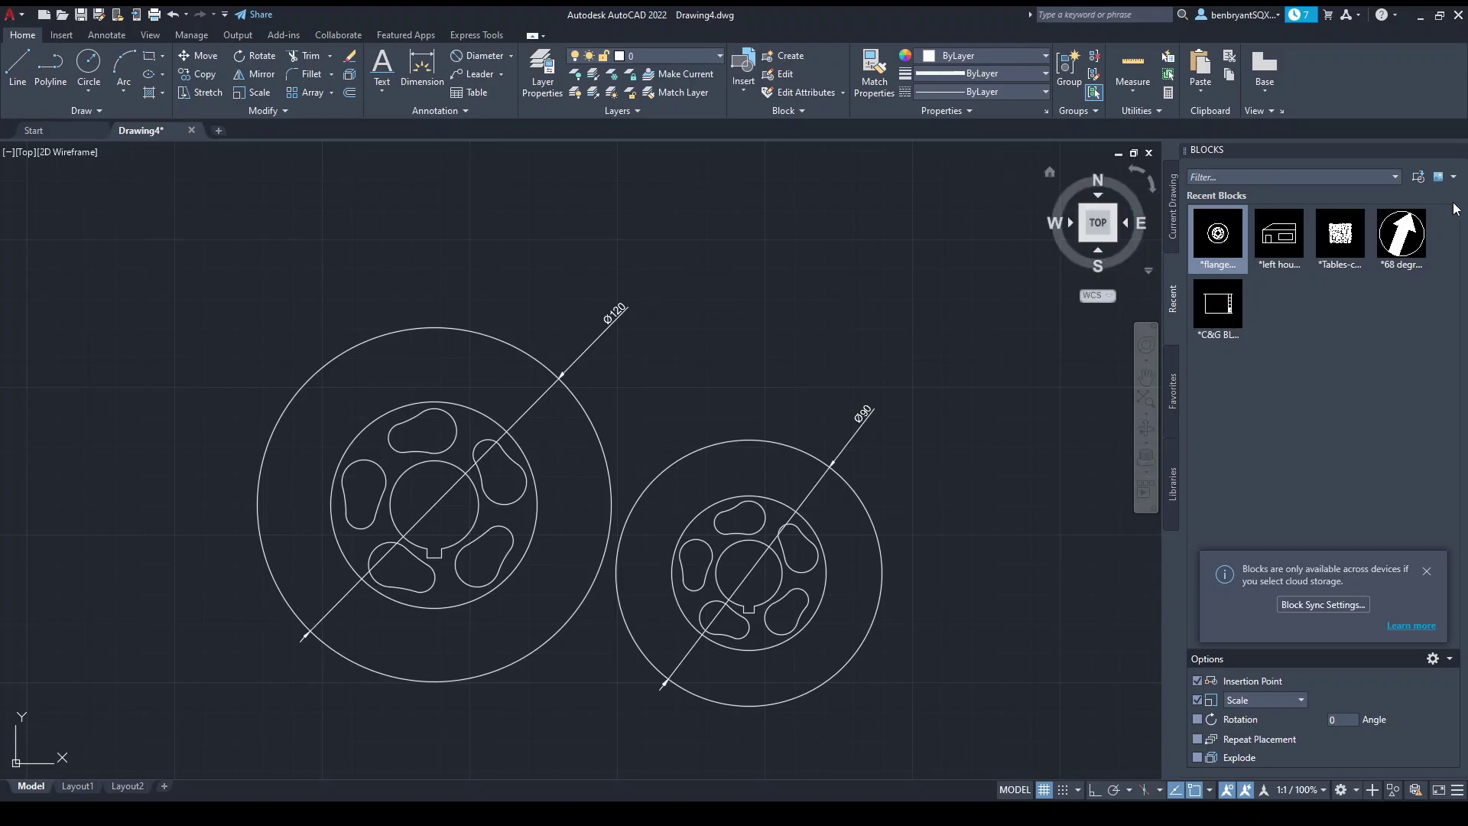
- Copy the larger flange block without its dimension and paste the copy directly above the original
{"action": "scroll", "coordinate": [579, 349], "scroll_direction": "down", "scroll_amount": 2}
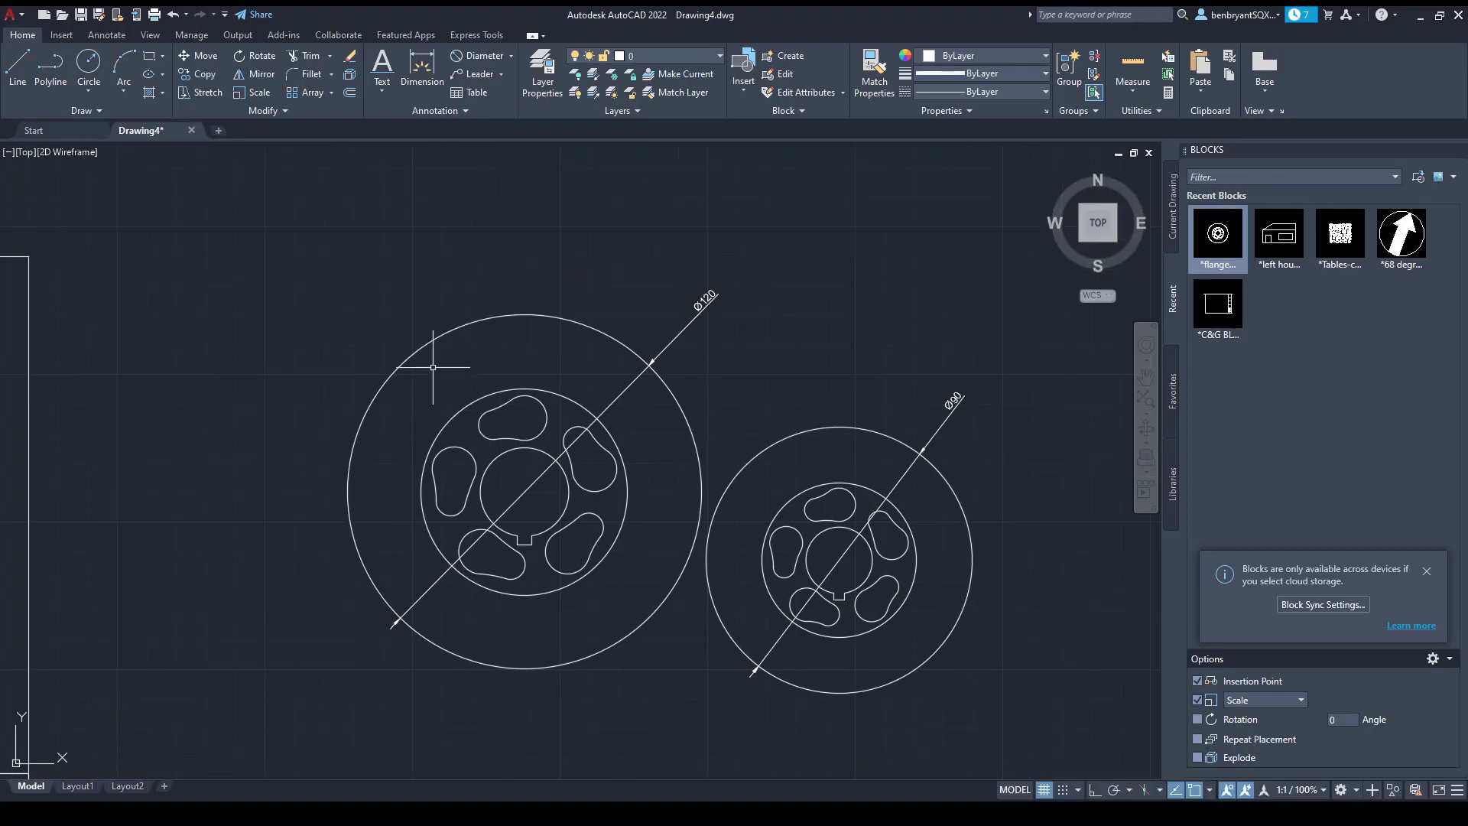
{"action": "left_click", "coordinate": [376, 575]}
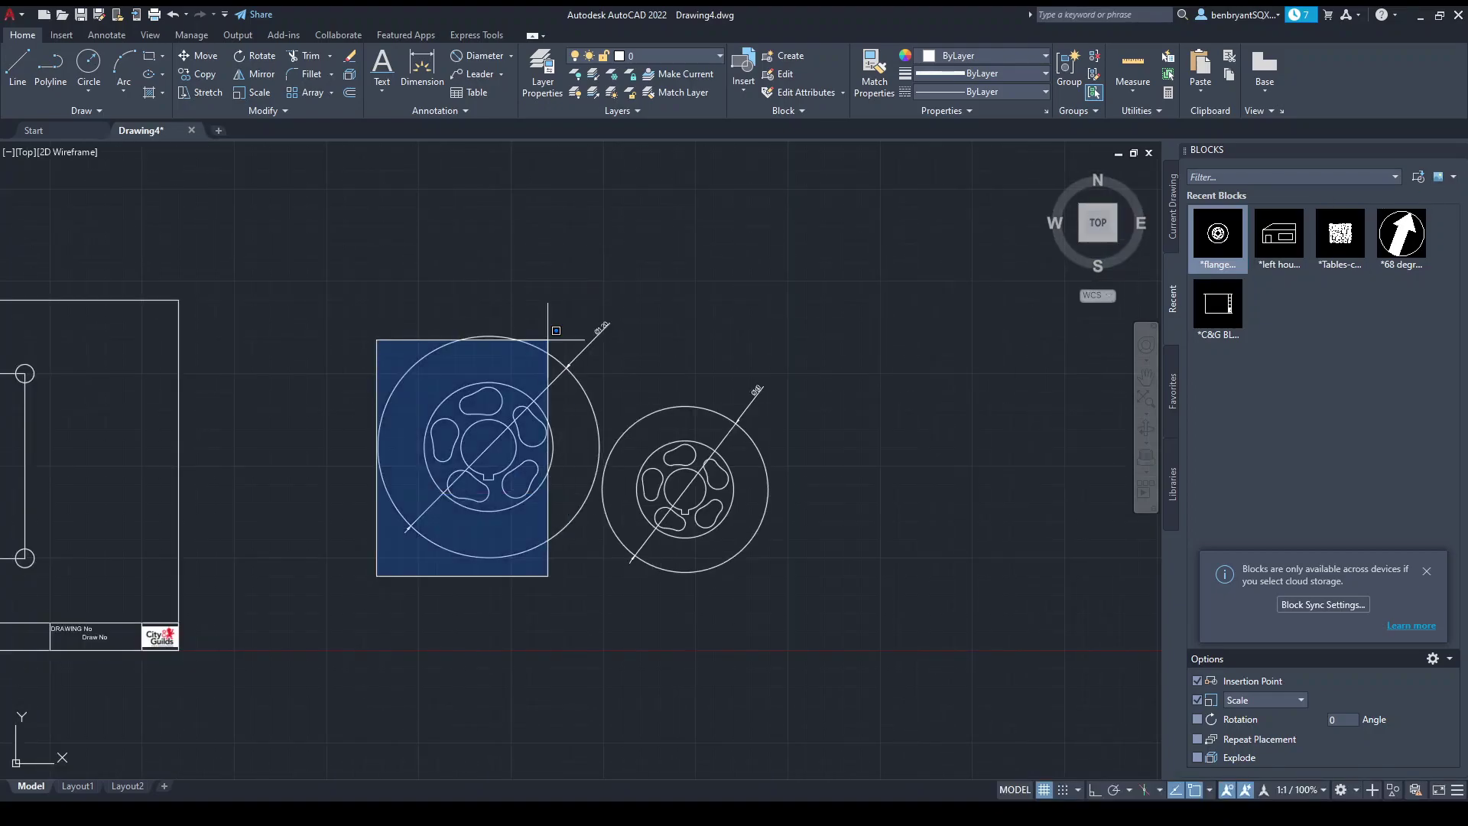
{"action": "left_click", "coordinate": [608, 333]}
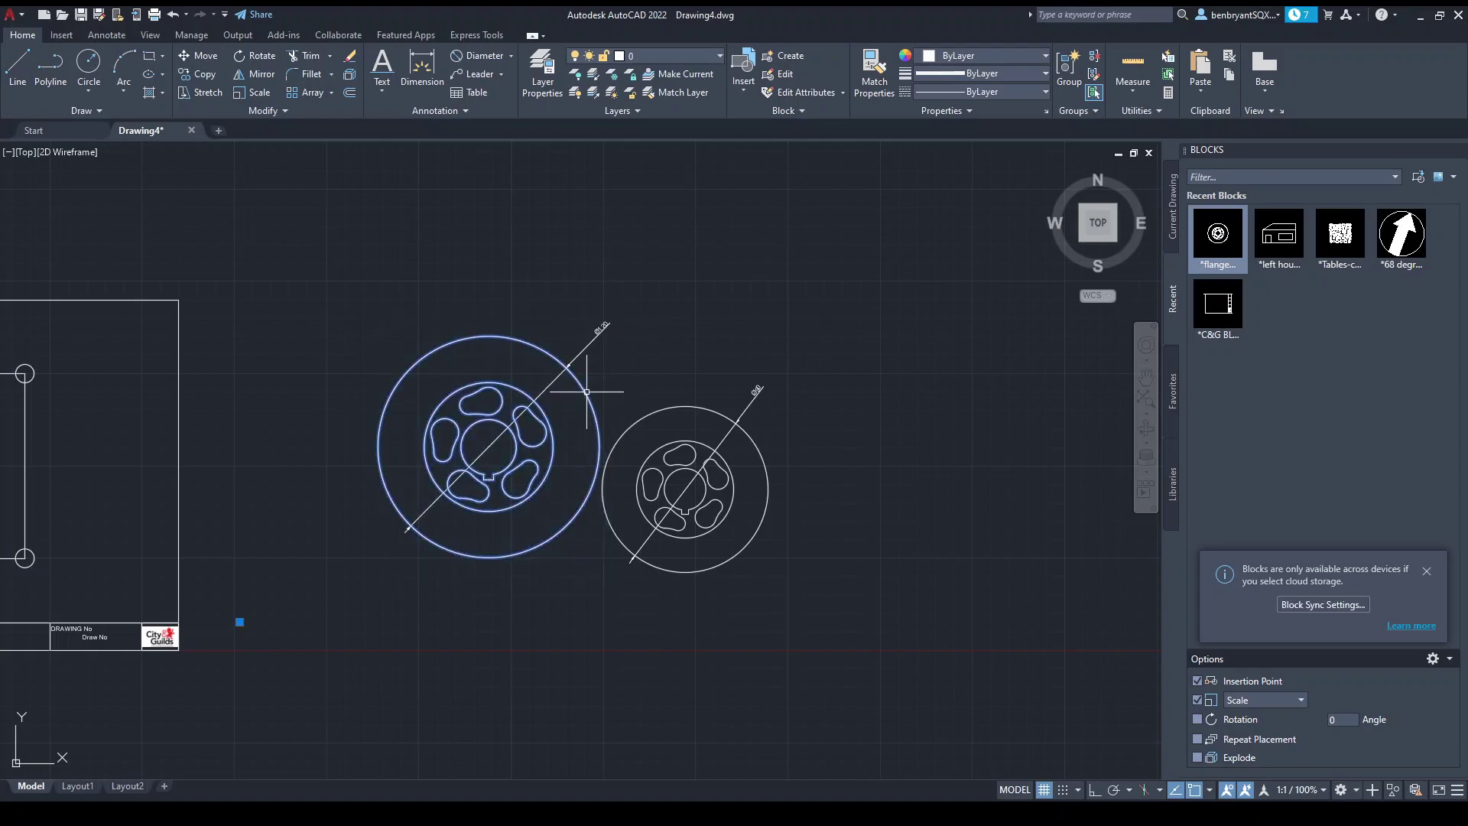
{"action": "key", "text": "ctrl+v"}
{"action": "left_click", "coordinate": [459, 210]}
{"action": "scroll", "coordinate": [269, 265], "scroll_direction": "up", "scroll_amount": 3}
{"action": "scroll", "coordinate": [270, 266], "scroll_direction": "down", "scroll_amount": 3}
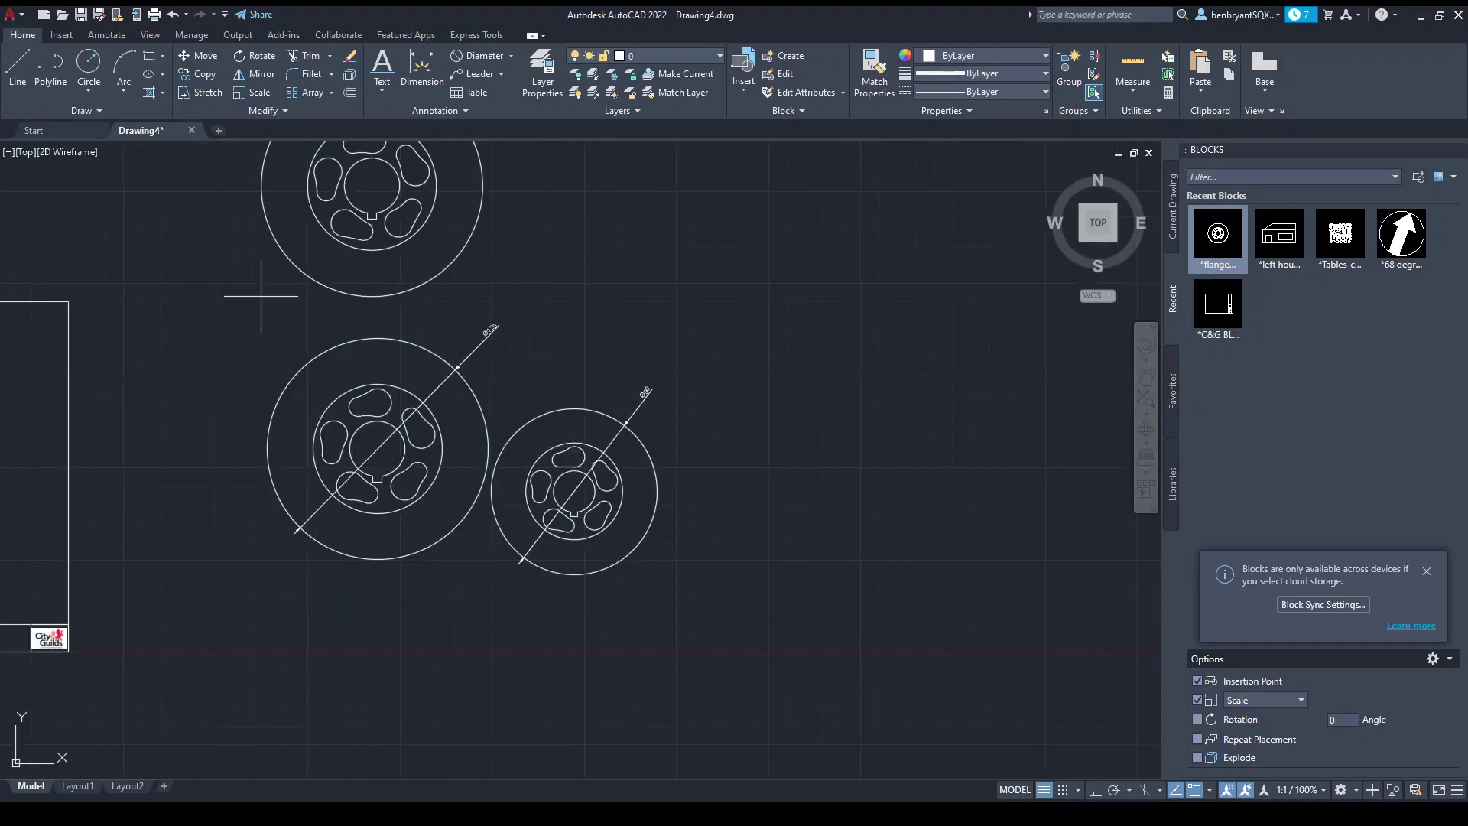
{"action": "middle_click_drag", "start_coordinate": [256, 295], "coordinate": [255, 416]}
{"action": "left_click", "coordinate": [273, 392]}
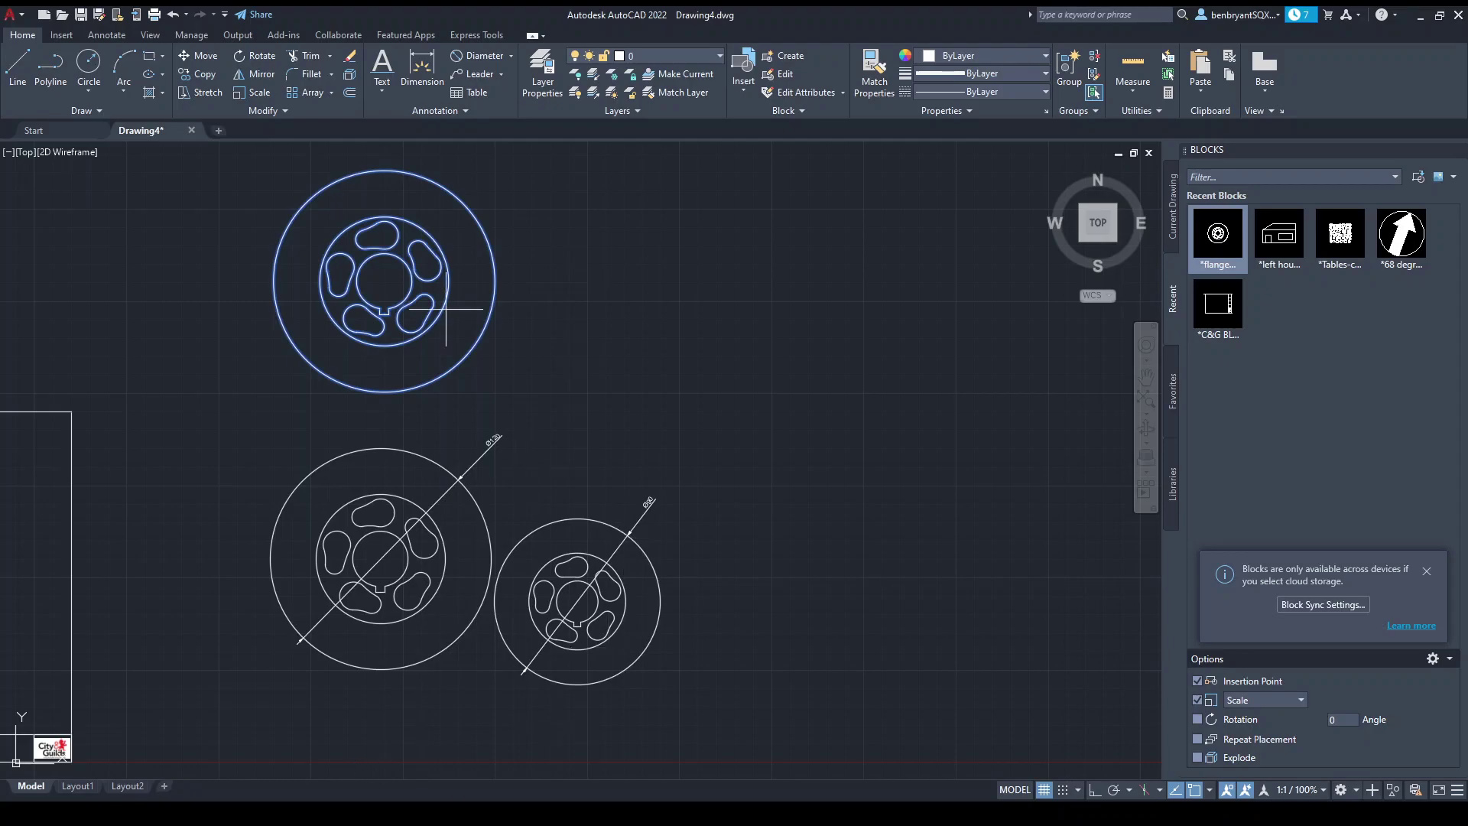
- Try scaling the pasted flange freely about its centre, undoing the reduced result and abandoning a second, enlarged attempt
{"action": "left_click", "coordinate": [383, 281]}
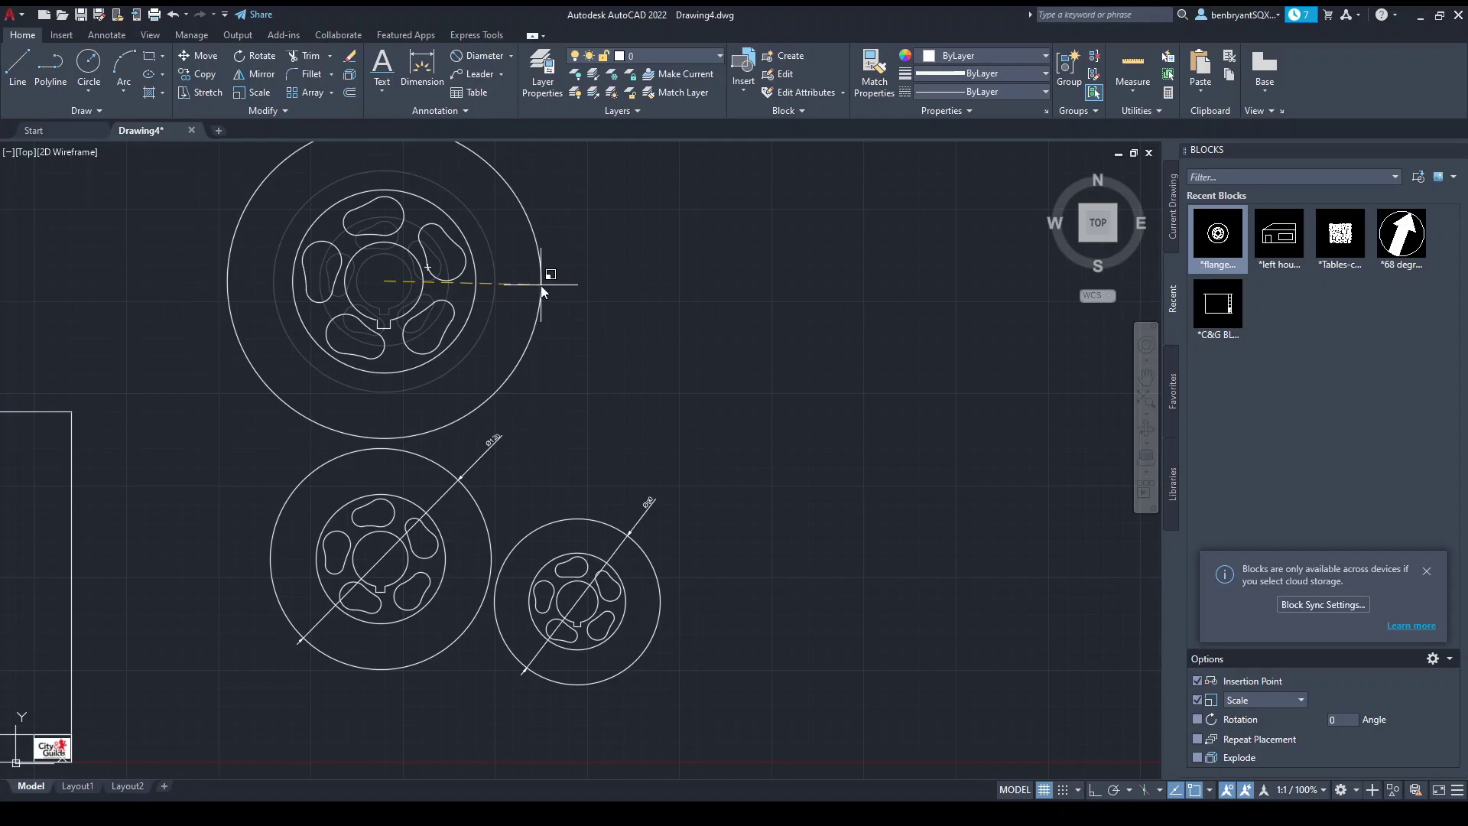
{"action": "key", "text": "Escape"}
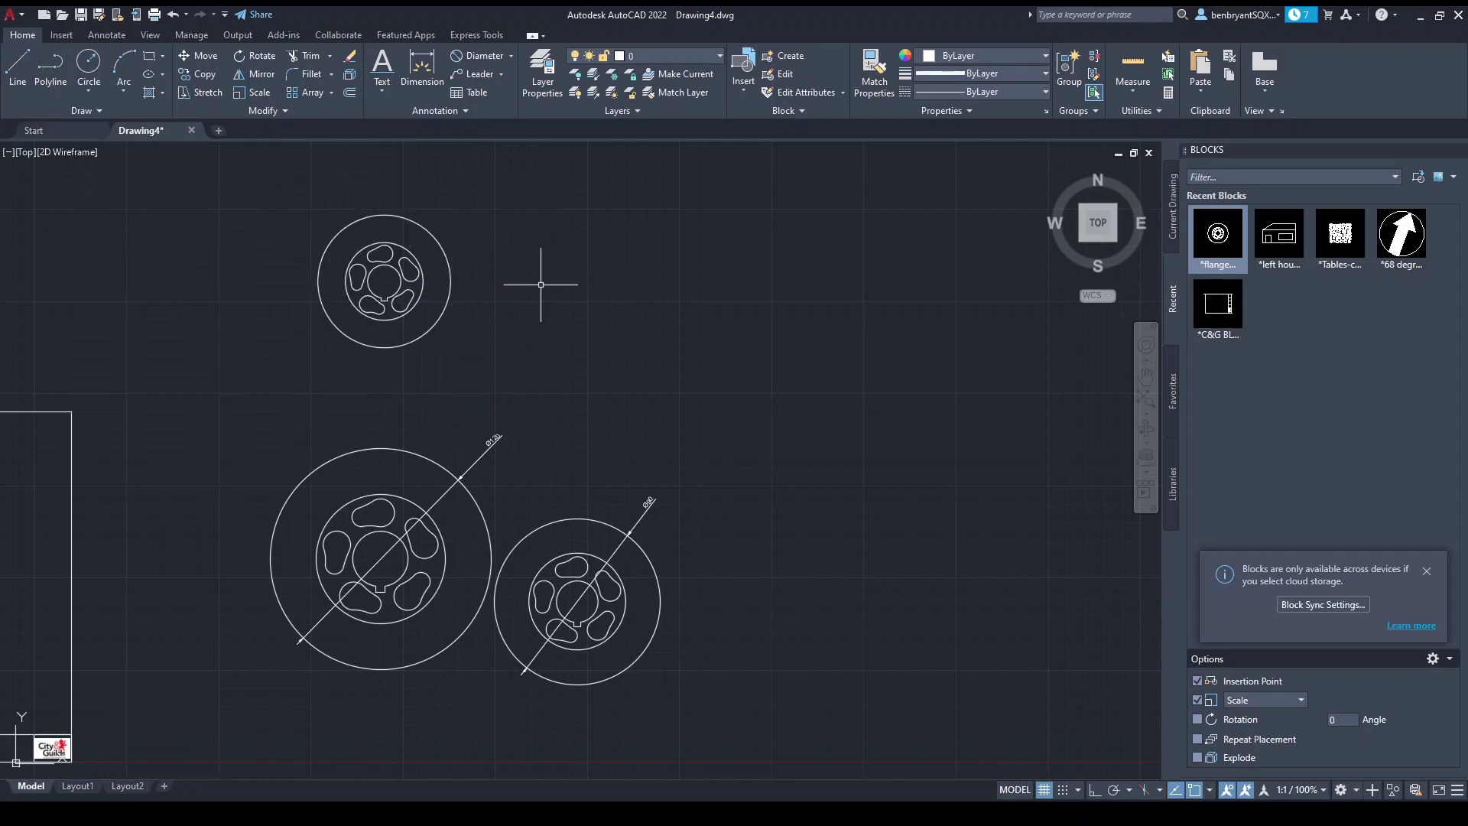
{"action": "key", "text": "ctrl+z"}
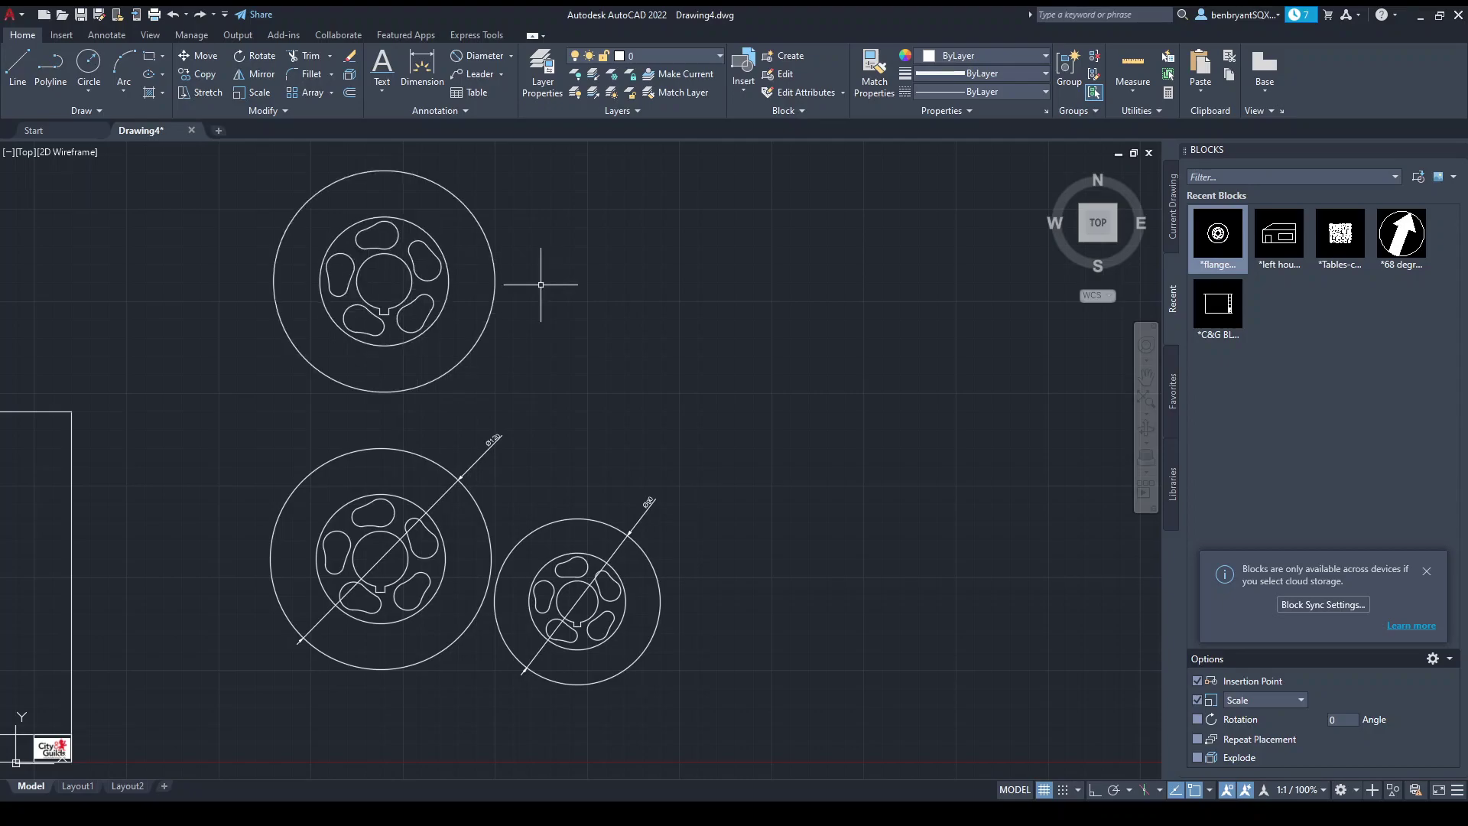
{"action": "key", "text": "space"}
{"action": "left_click", "coordinate": [494, 295]}
{"action": "key", "text": "space"}
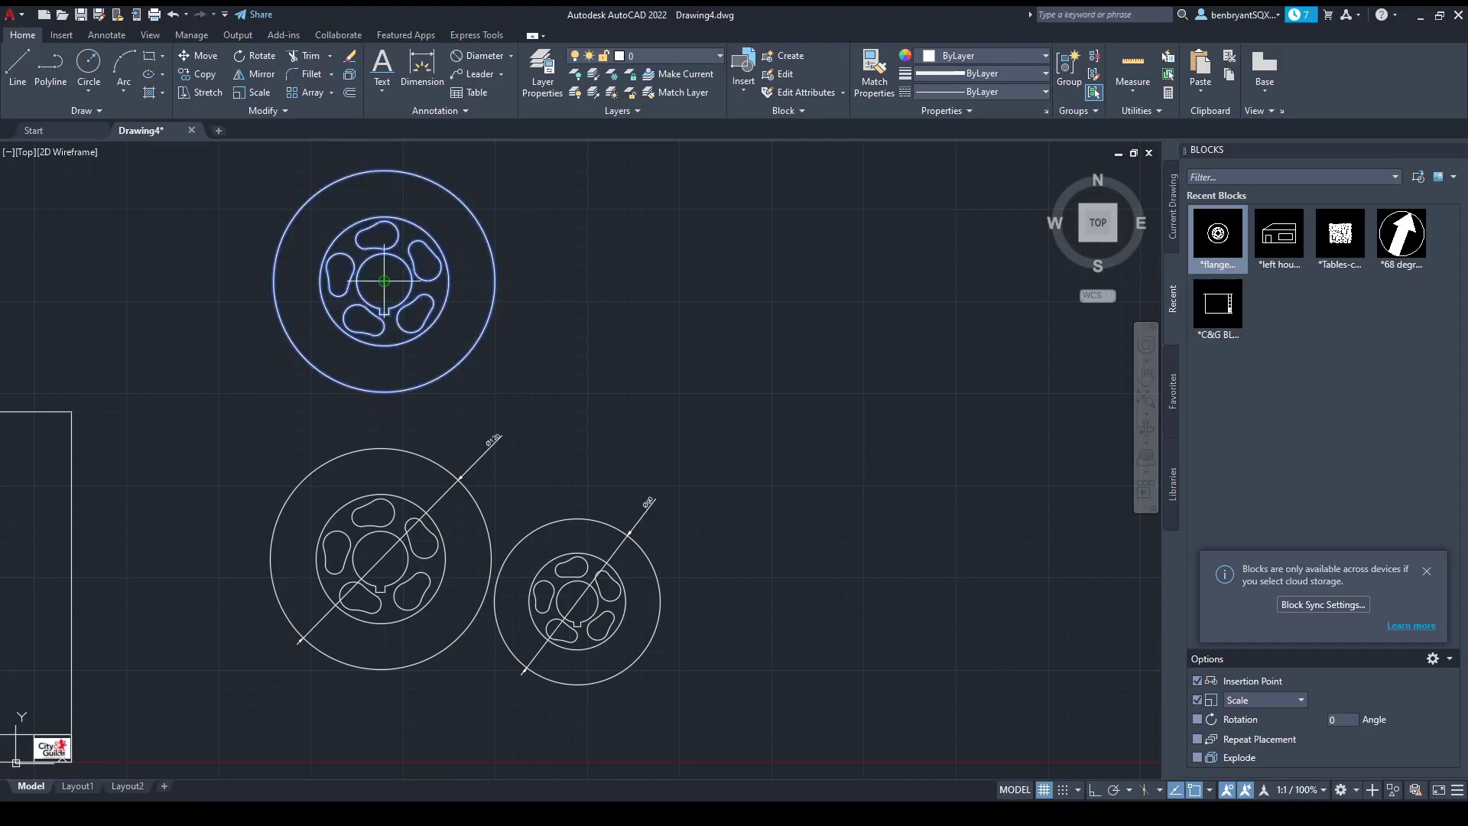
{"action": "left_click", "coordinate": [385, 281]}
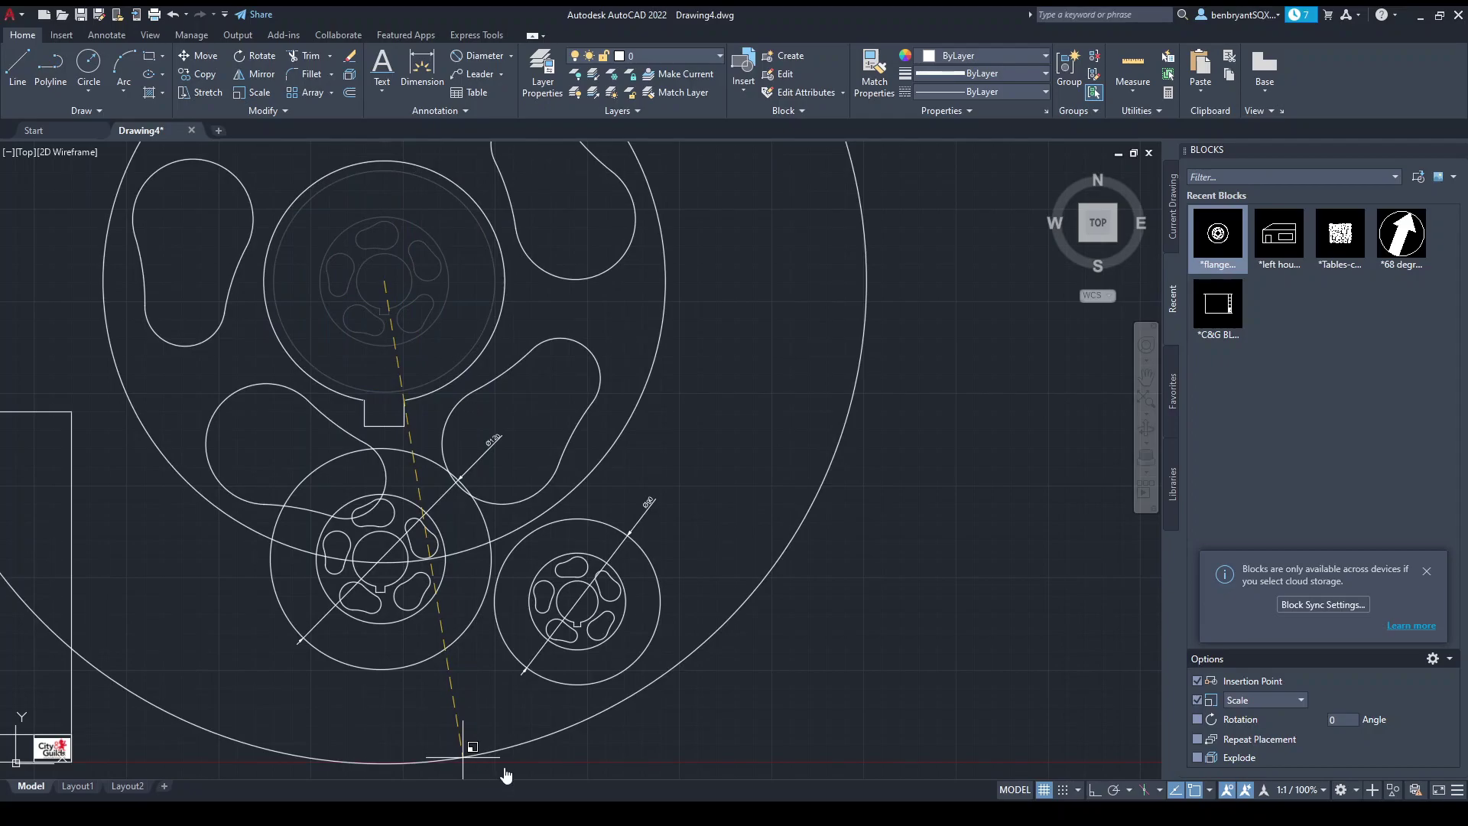
{"action": "key", "text": "Escape"}
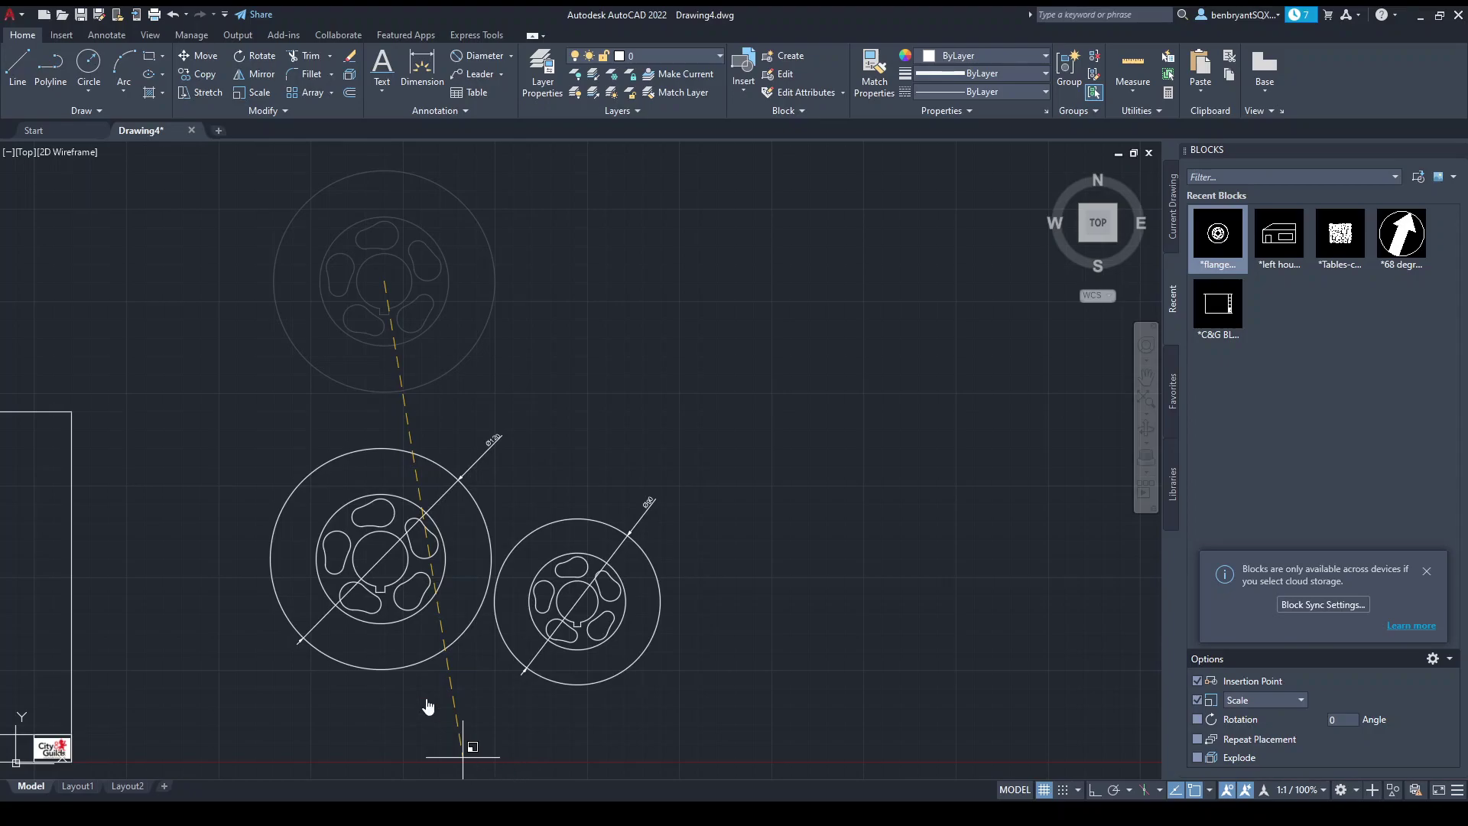
{"action": "key", "text": "Escape"}
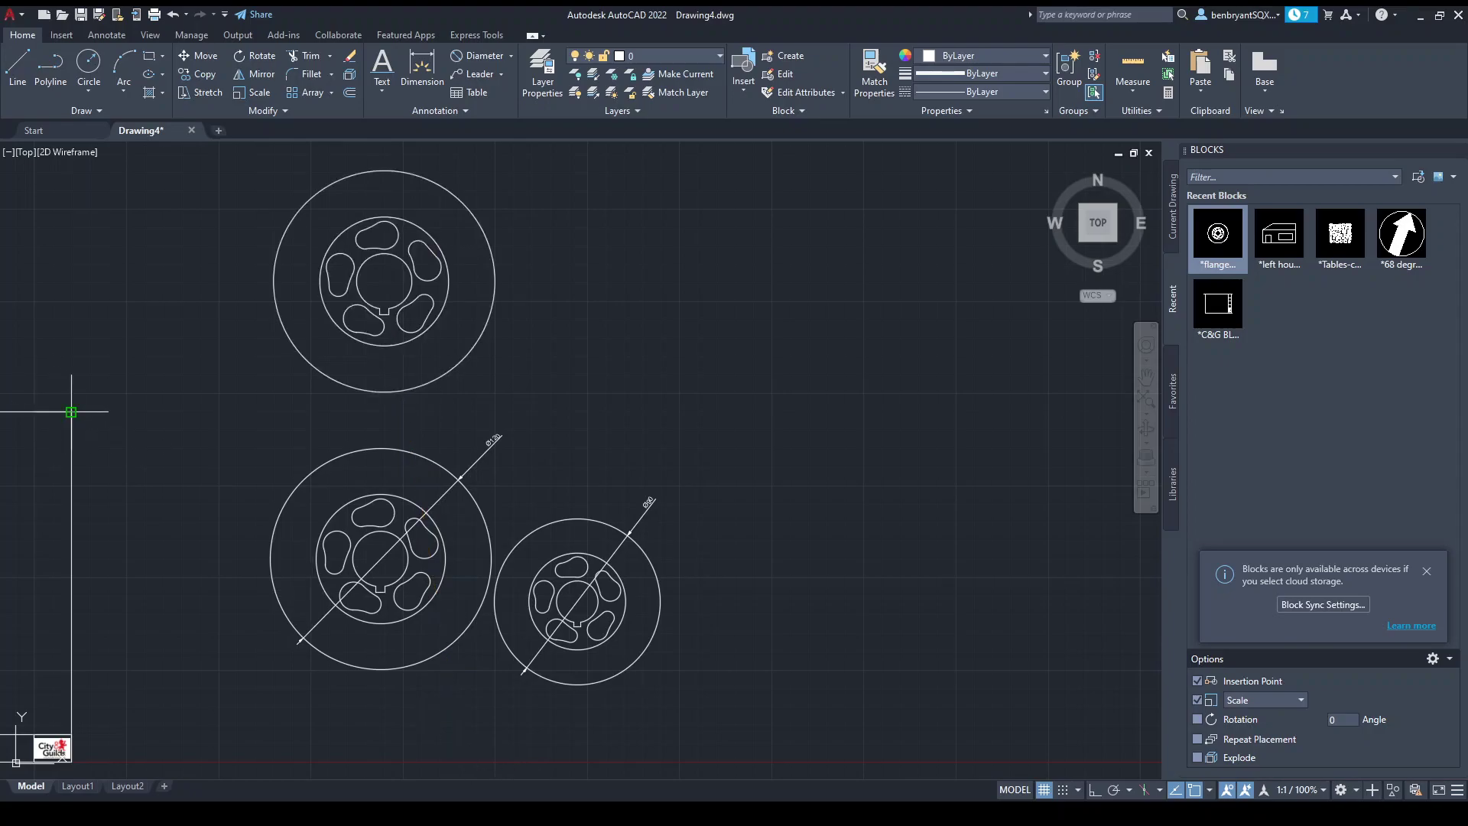
- Try enlarging the pasted flange far beyond the sheet, and undo back to before the flange was pasted
{"action": "left_click", "coordinate": [71, 412]}
{"action": "left_click", "coordinate": [380, 312]}
{"action": "scroll", "coordinate": [406, 410], "scroll_direction": "down", "scroll_amount": 5}
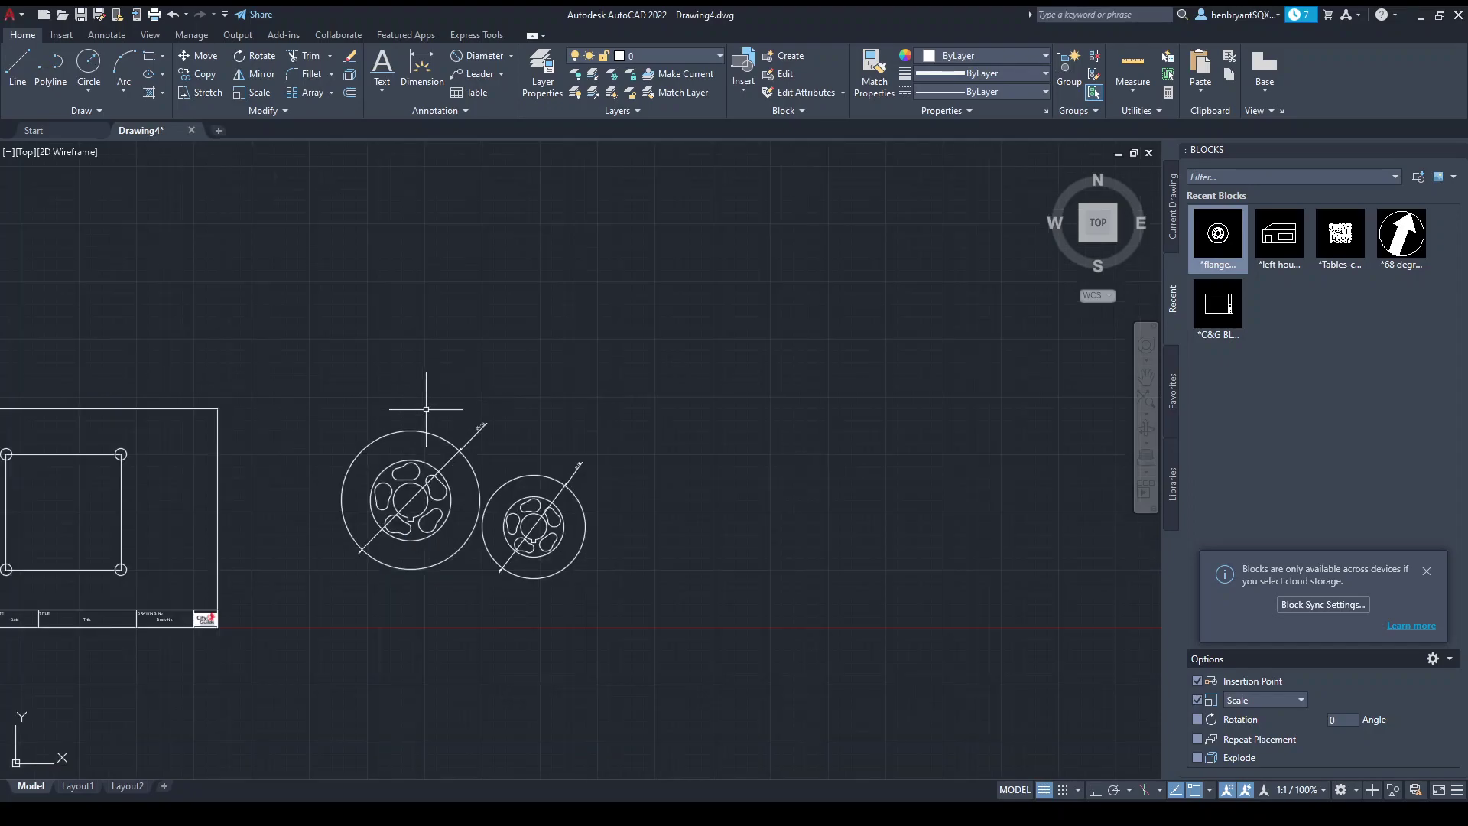
{"action": "scroll", "coordinate": [397, 413], "scroll_direction": "down", "scroll_amount": 10}
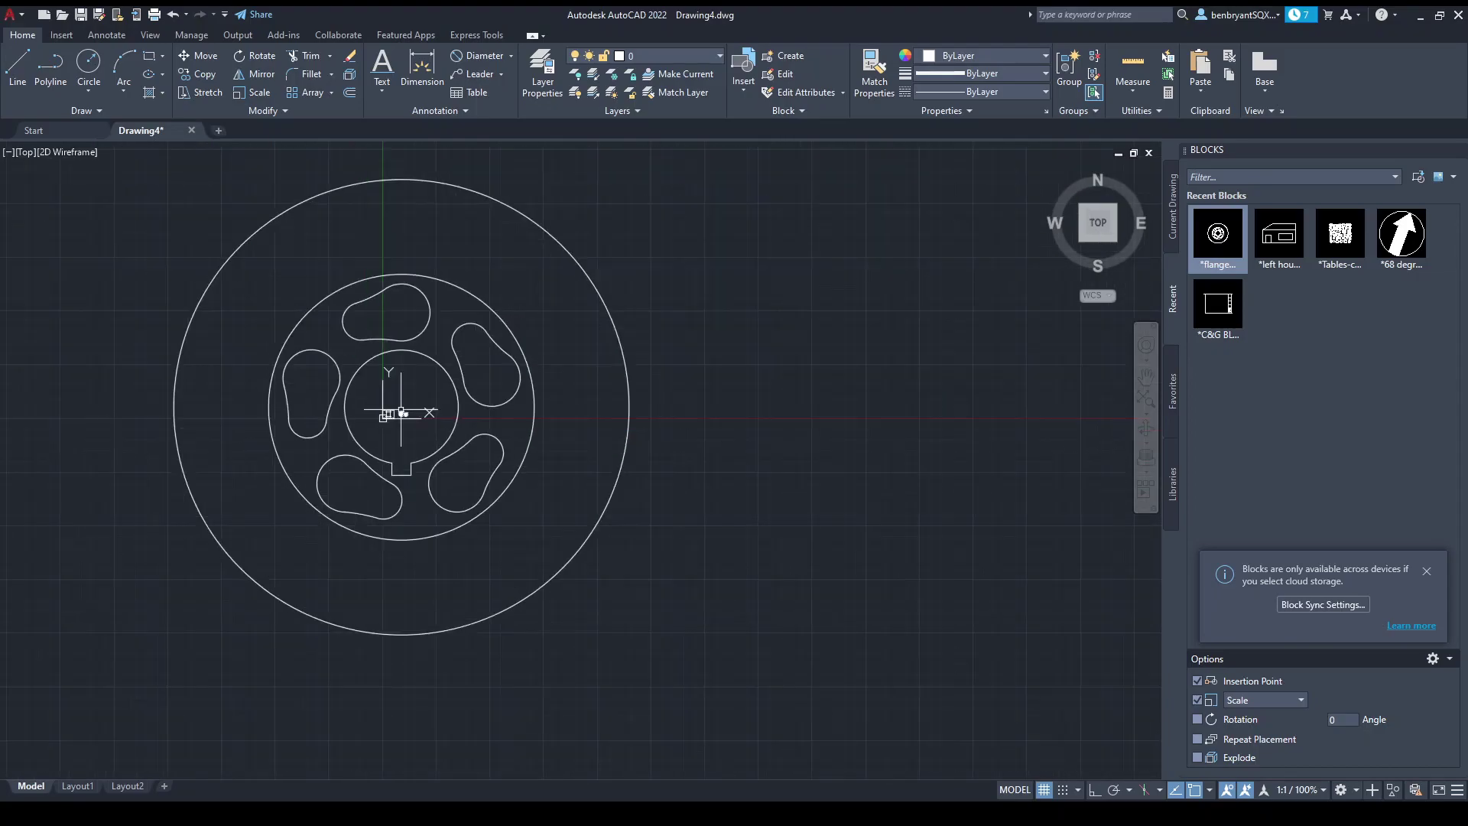
{"action": "left_click", "coordinate": [420, 416]}
{"action": "scroll", "coordinate": [436, 410], "scroll_direction": "down", "scroll_amount": 3}
{"action": "scroll", "coordinate": [425, 484], "scroll_direction": "up", "scroll_amount": 2}
{"action": "scroll", "coordinate": [421, 481], "scroll_direction": "down", "scroll_amount": 4}
{"action": "key", "text": "ctrl+z"}
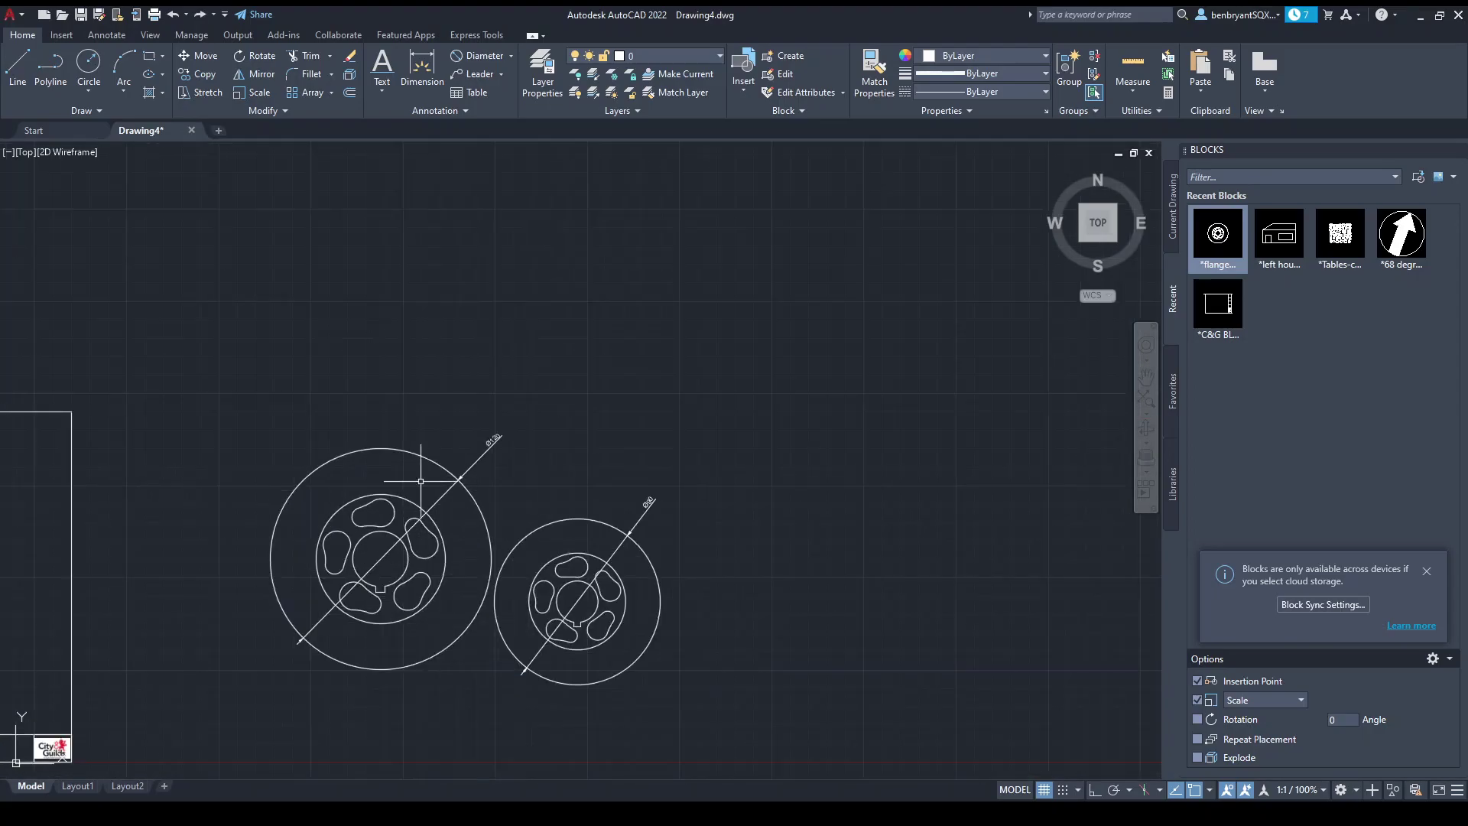
- Paste the flange again above the dimensioned one and make a scaled copy of it about its centre at twice the size
{"action": "key", "text": "Return"}
{"action": "left_click", "coordinate": [256, 385]}
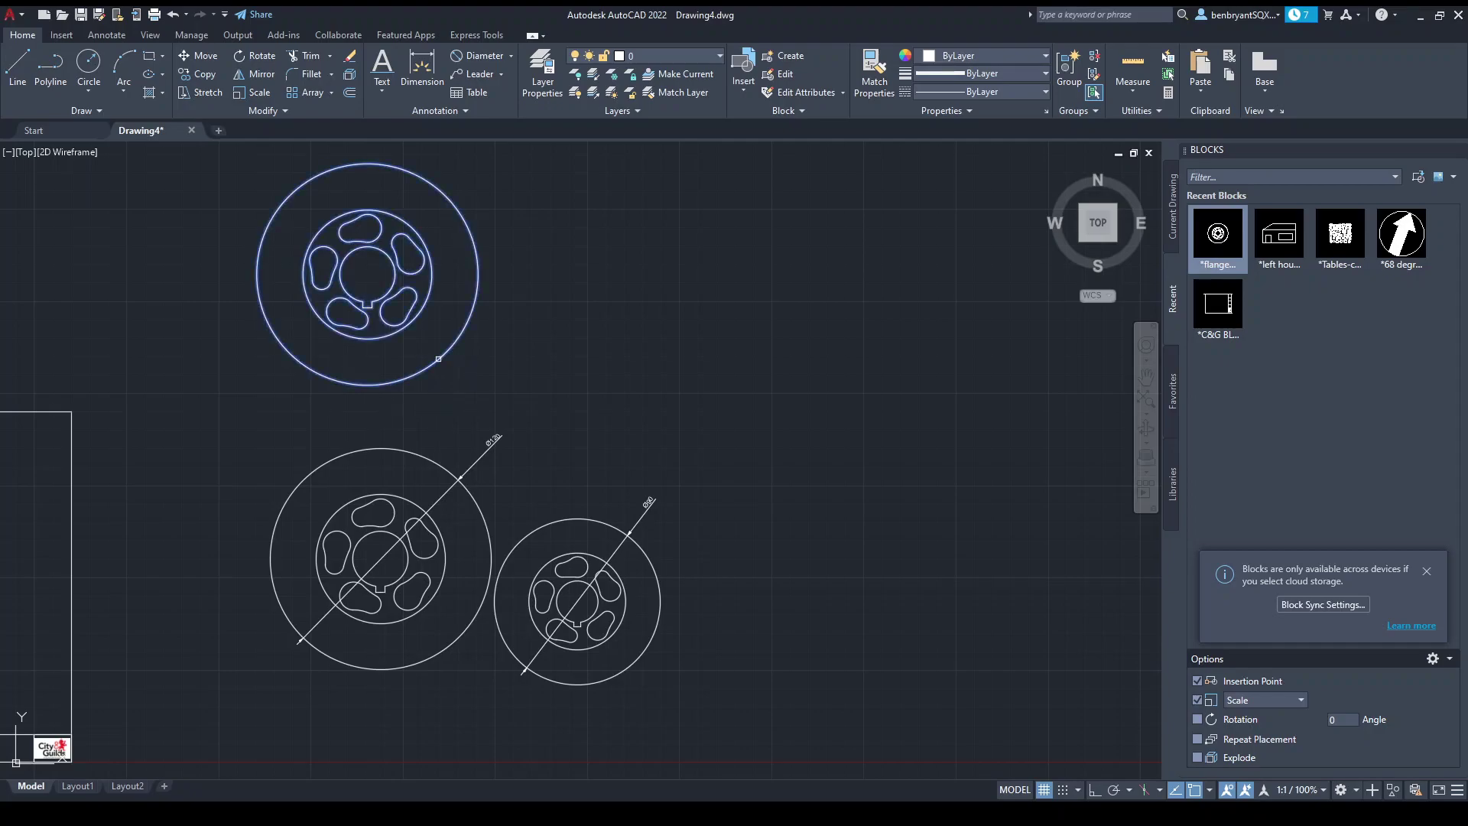
{"action": "left_click", "coordinate": [367, 274]}
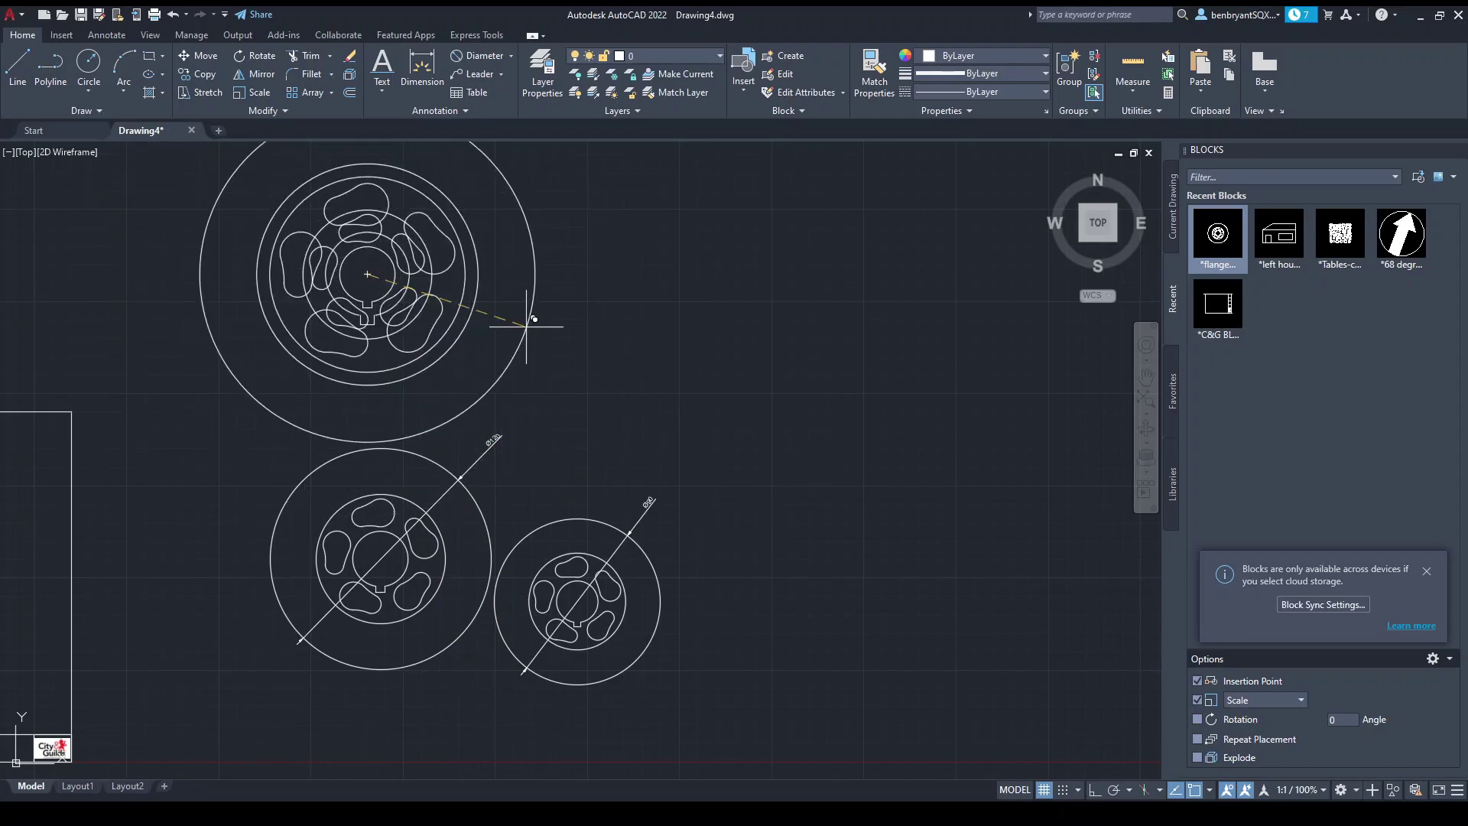
{"action": "left_click", "coordinate": [526, 328]}
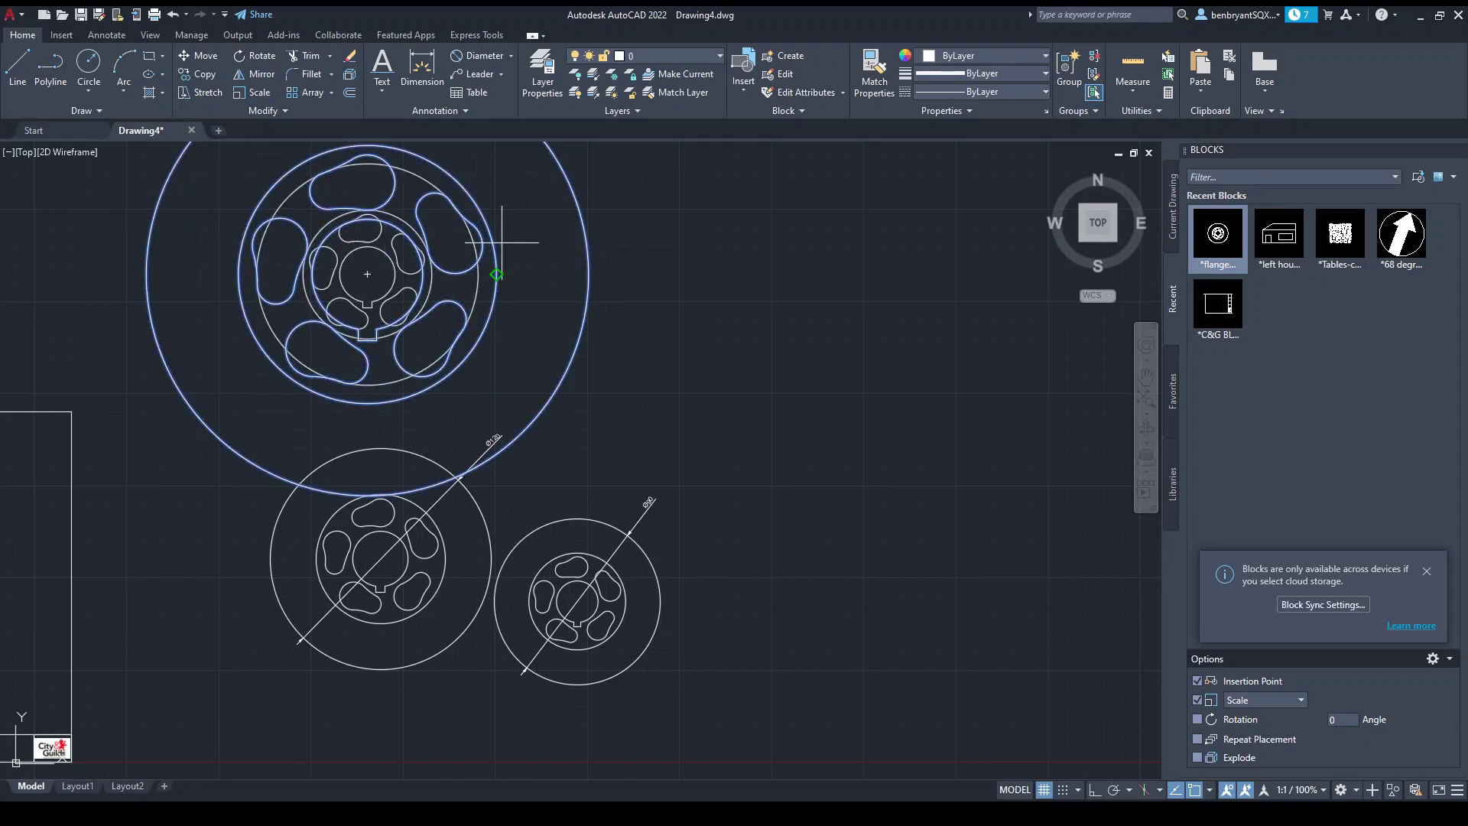
- Move the double-size flange by its centre into the empty space to the right of the pasted flange
{"action": "left_click", "coordinate": [367, 273]}
{"action": "left_click", "coordinate": [367, 273]}
{"action": "left_click", "coordinate": [771, 276]}
{"action": "scroll", "coordinate": [771, 302], "scroll_direction": "down", "scroll_amount": 2}
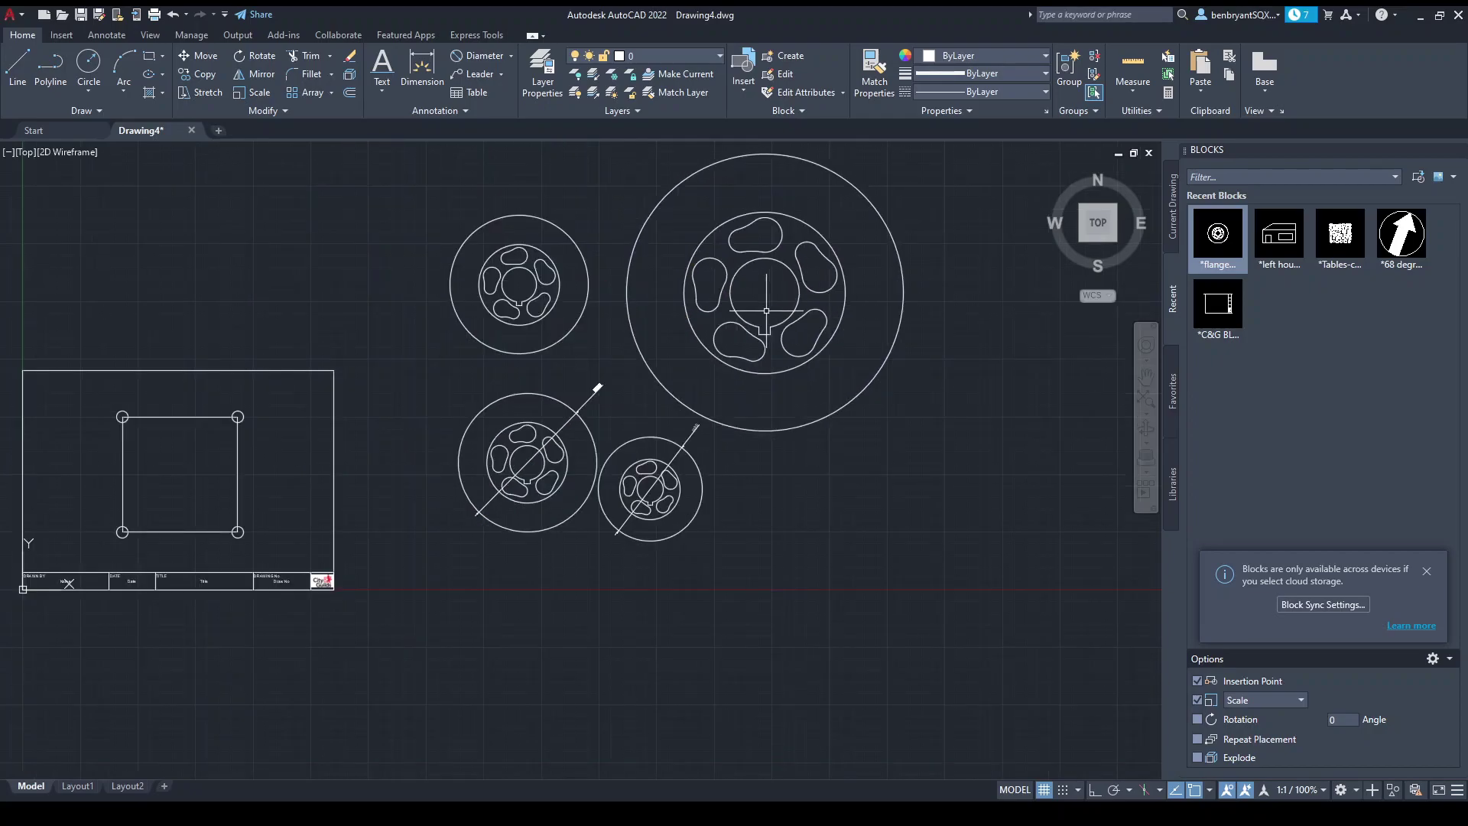
{"action": "middle_click_drag", "start_coordinate": [664, 336], "coordinate": [771, 365]}
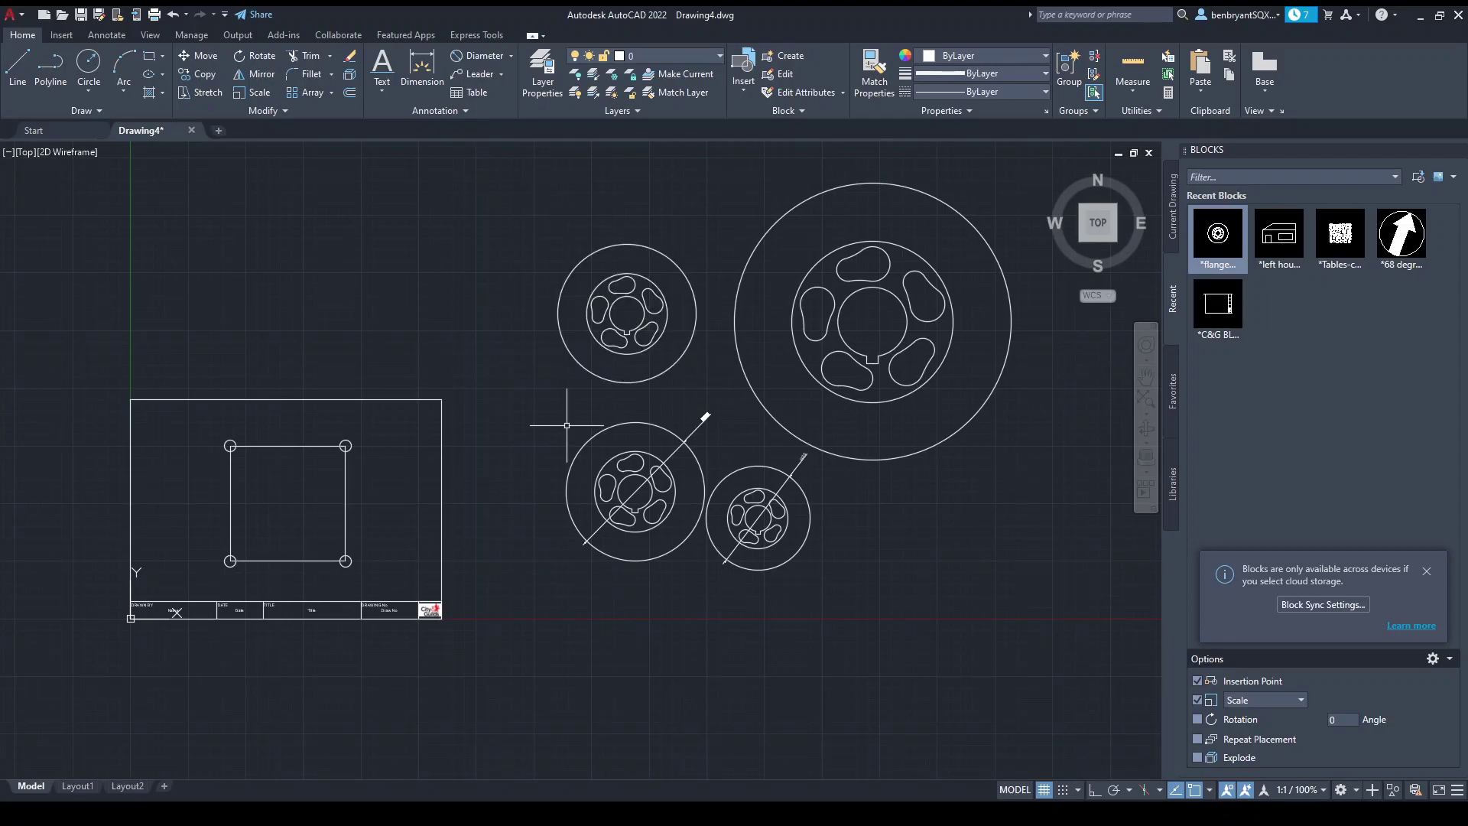
{"action": "scroll", "coordinate": [322, 546], "scroll_direction": "up", "scroll_amount": 3}
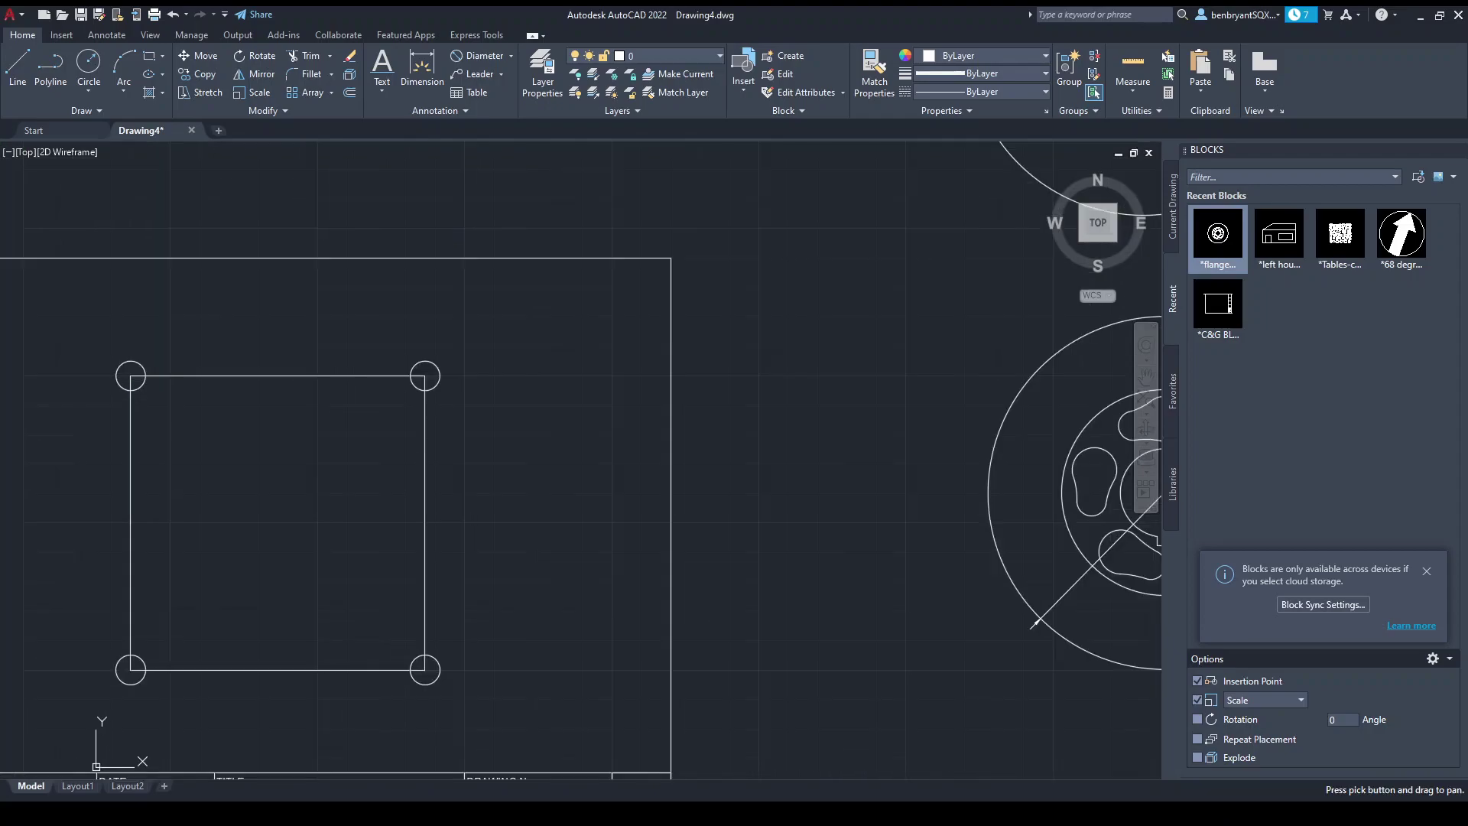
{"action": "scroll", "coordinate": [426, 498], "scroll_direction": "down", "scroll_amount": 2}
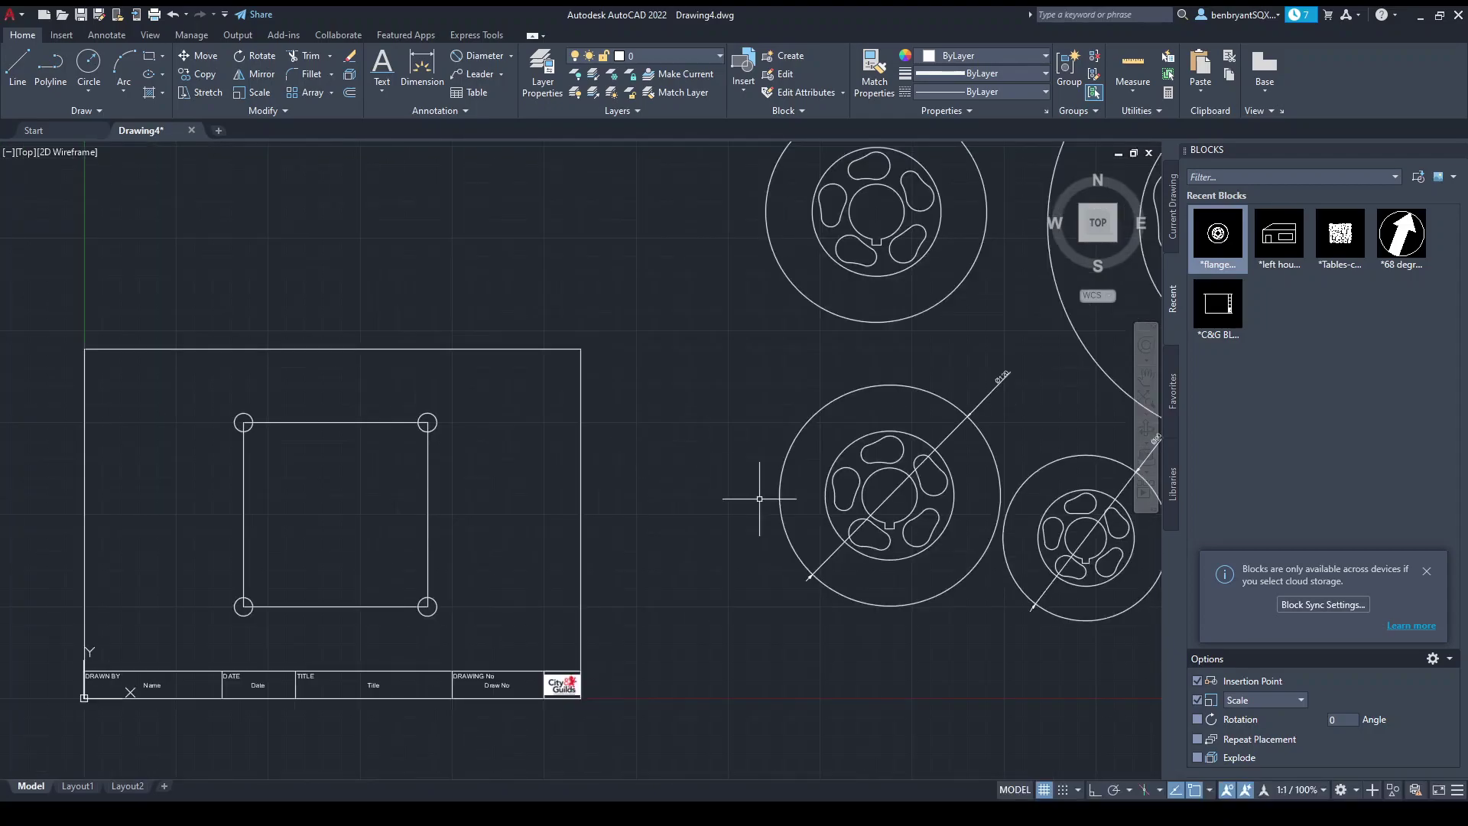
- Scale the pasted flange above the dimensioned one about its centre, down to roughly a third of its size
{"action": "middle_click_drag", "start_coordinate": [815, 539], "coordinate": [735, 487]}
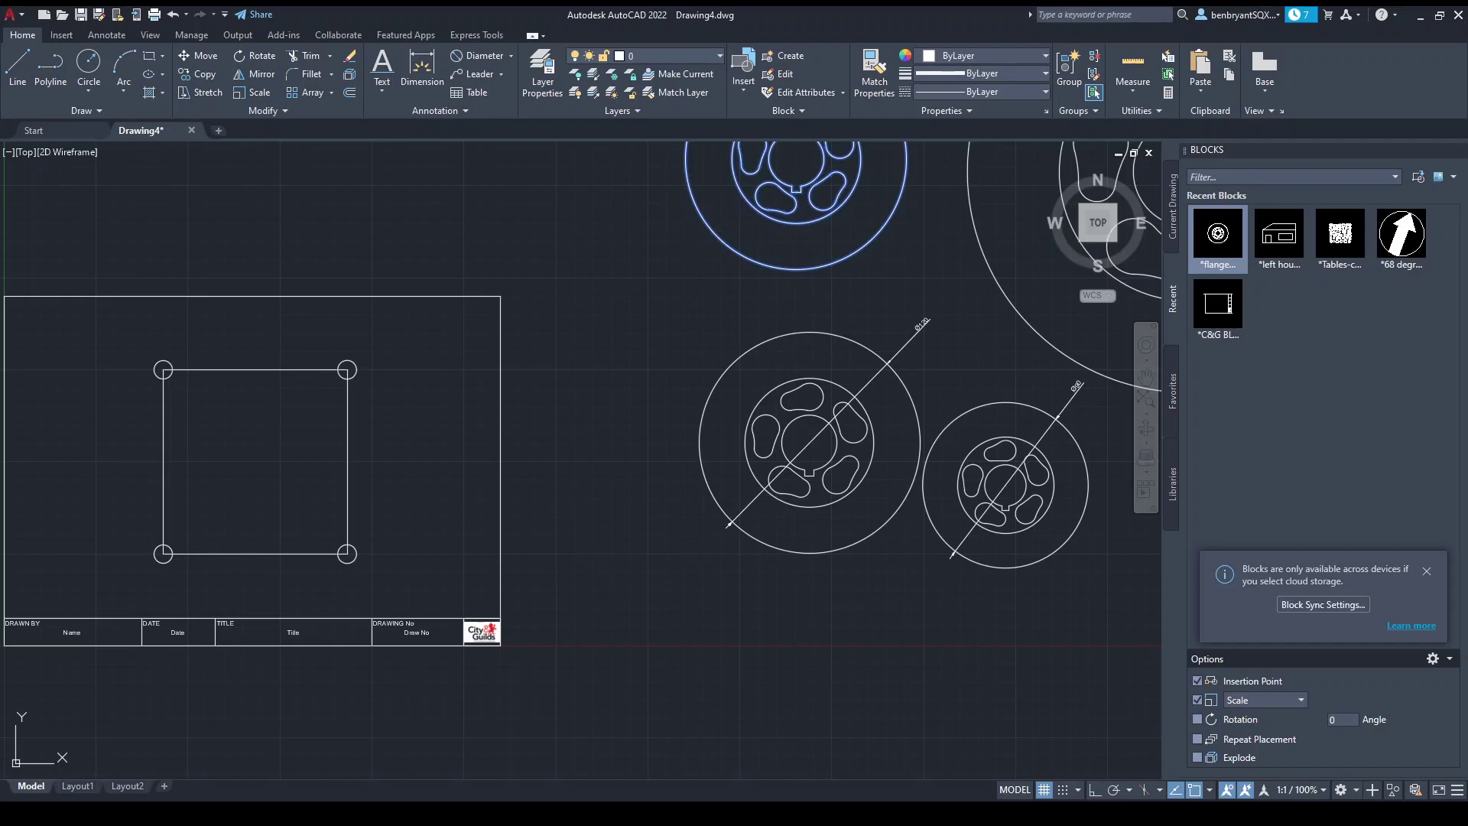
{"action": "middle_click_drag", "start_coordinate": [704, 283], "coordinate": [666, 367]}
{"action": "scroll", "coordinate": [699, 278], "scroll_direction": "up", "scroll_amount": 2}
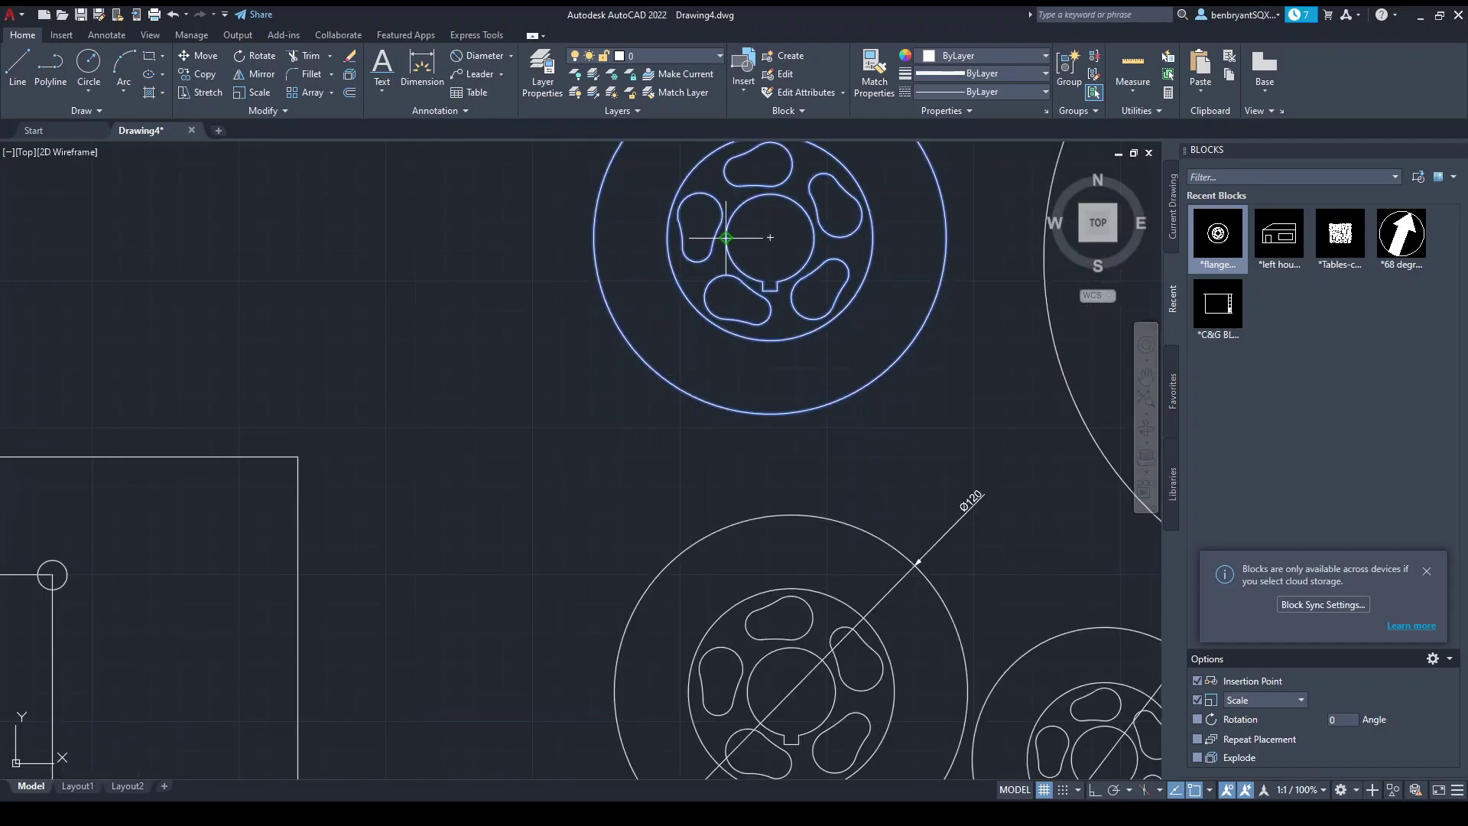
{"action": "left_click", "coordinate": [769, 237]}
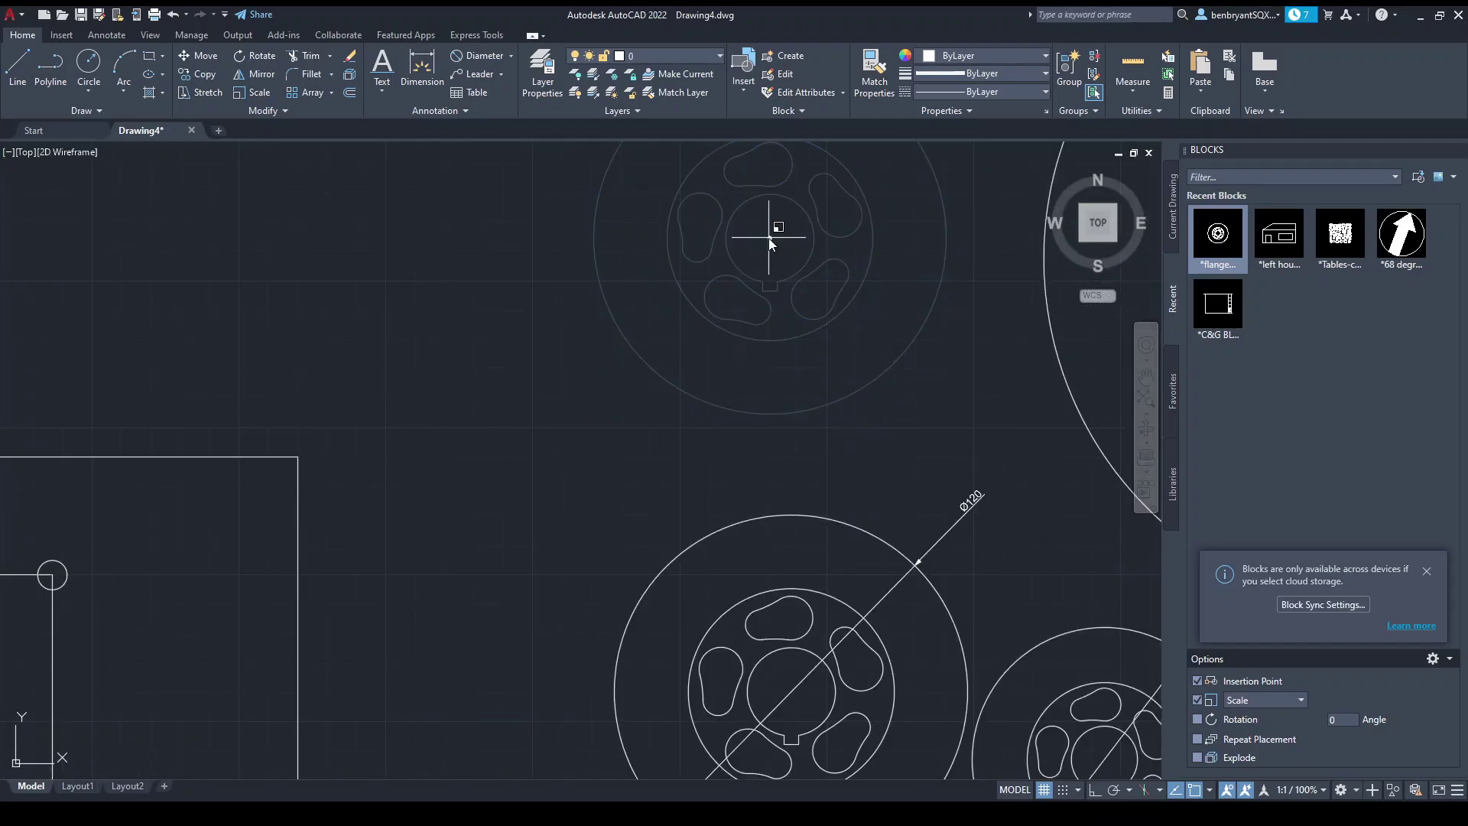
{"action": "key", "text": "Return"}
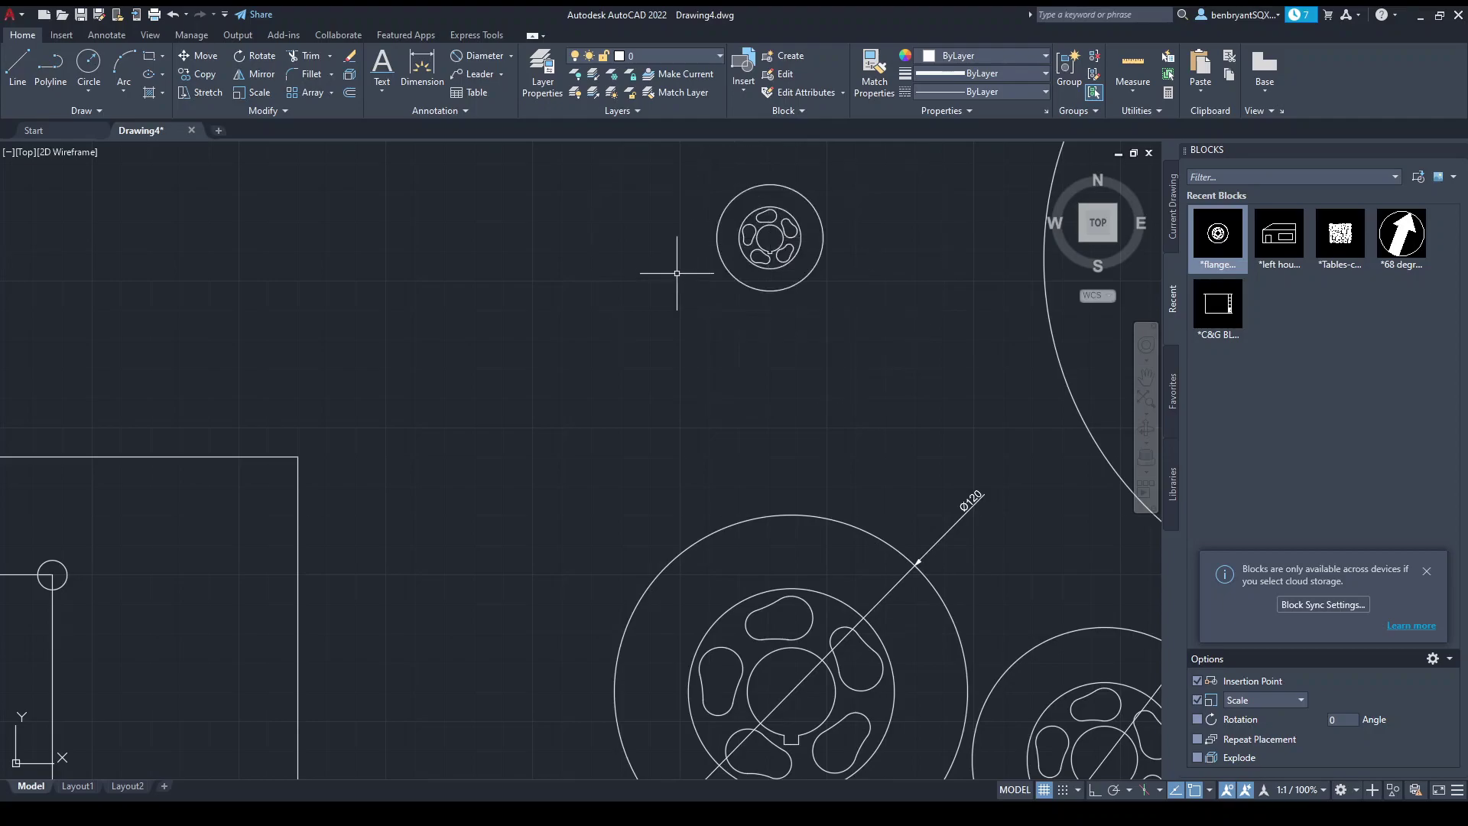
- Copy the reduced flange by its centre onto the centres of all four corner circles of the square on the title-block sheet
{"action": "left_click", "coordinate": [650, 167]}
{"action": "left_click", "coordinate": [863, 282]}
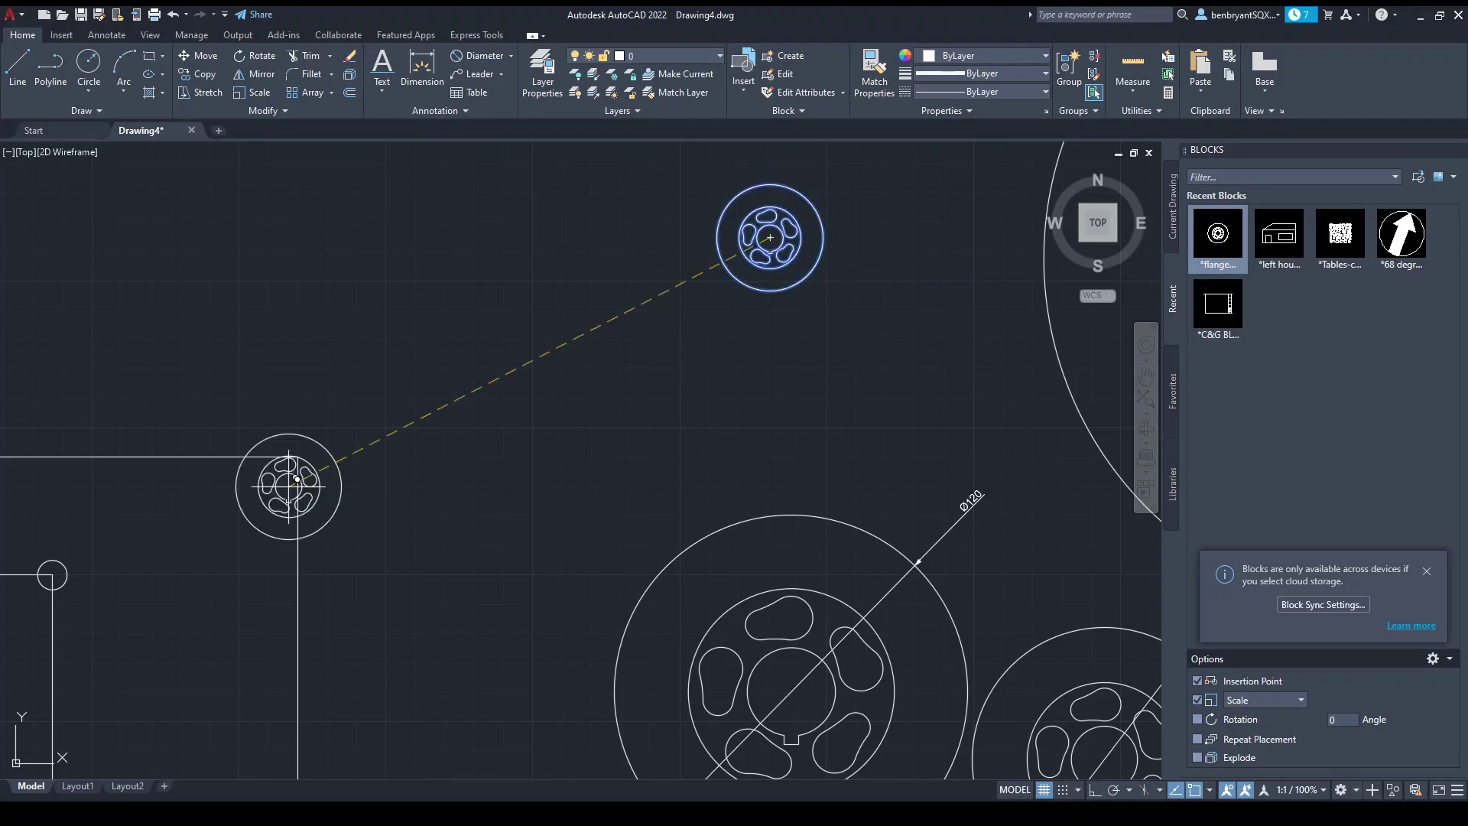
{"action": "middle_click_drag", "start_coordinate": [228, 522], "coordinate": [760, 304]}
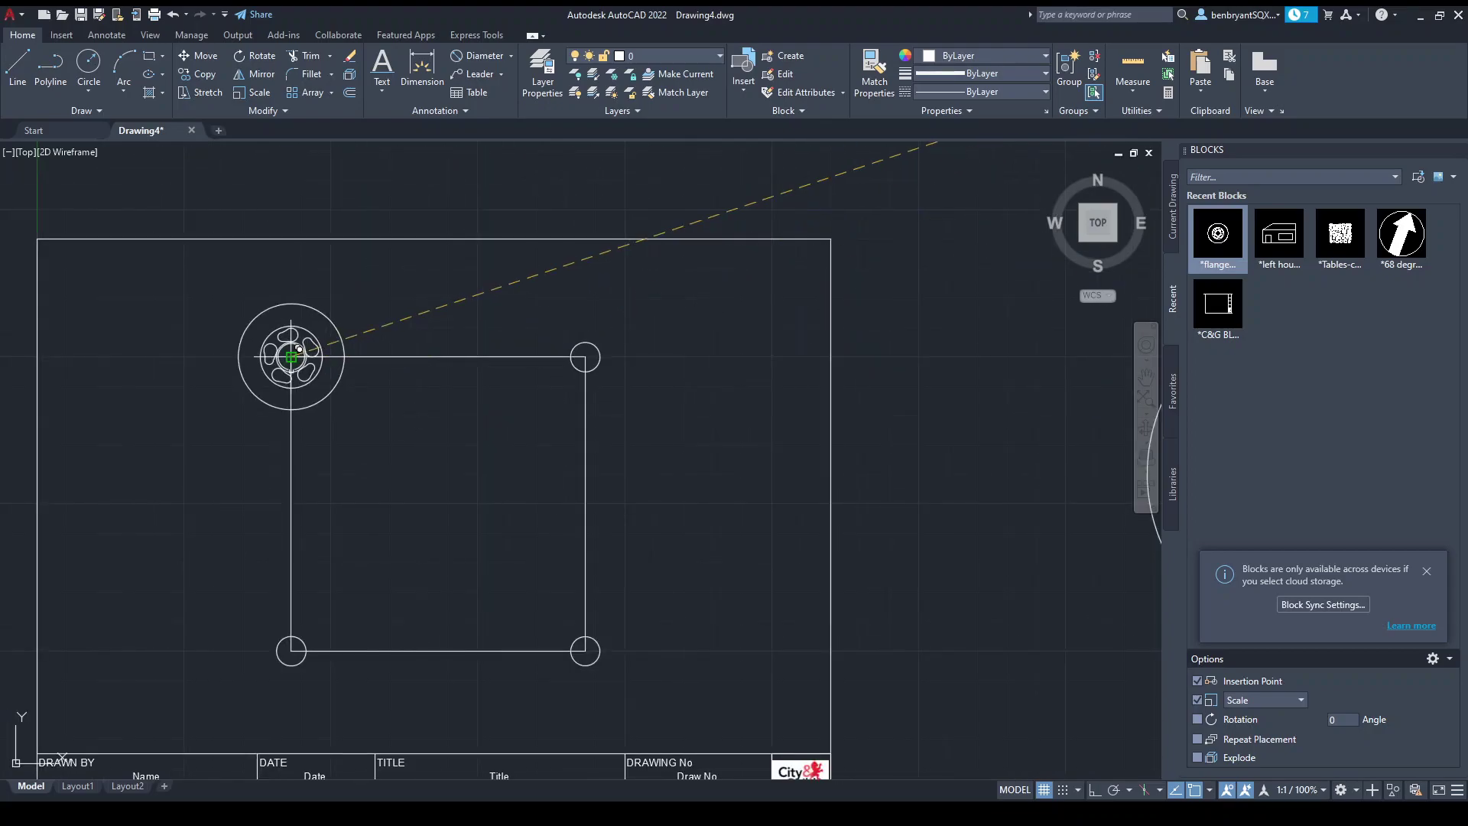
{"action": "left_click", "coordinate": [297, 353]}
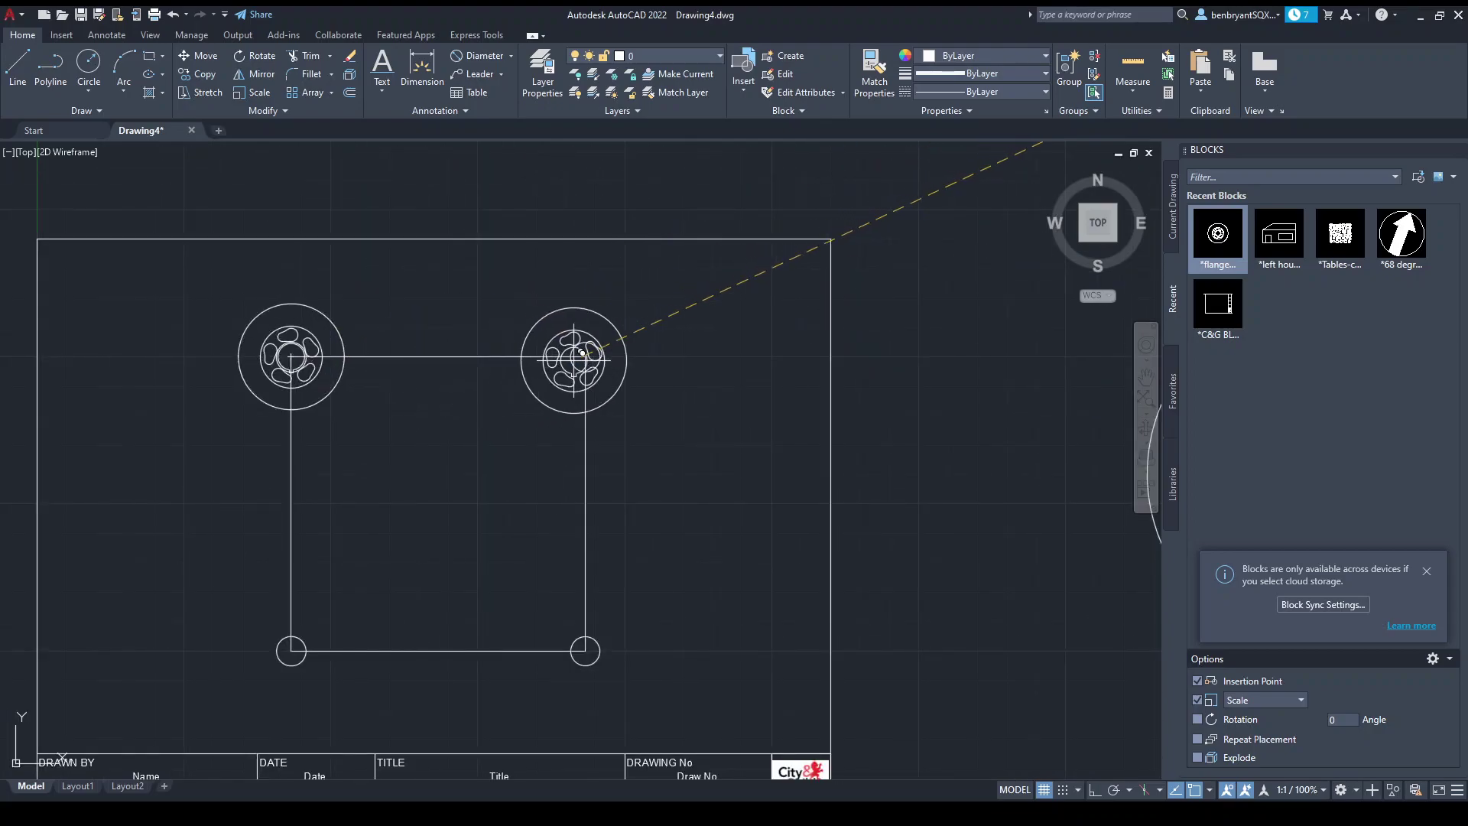
{"action": "left_click", "coordinate": [585, 354]}
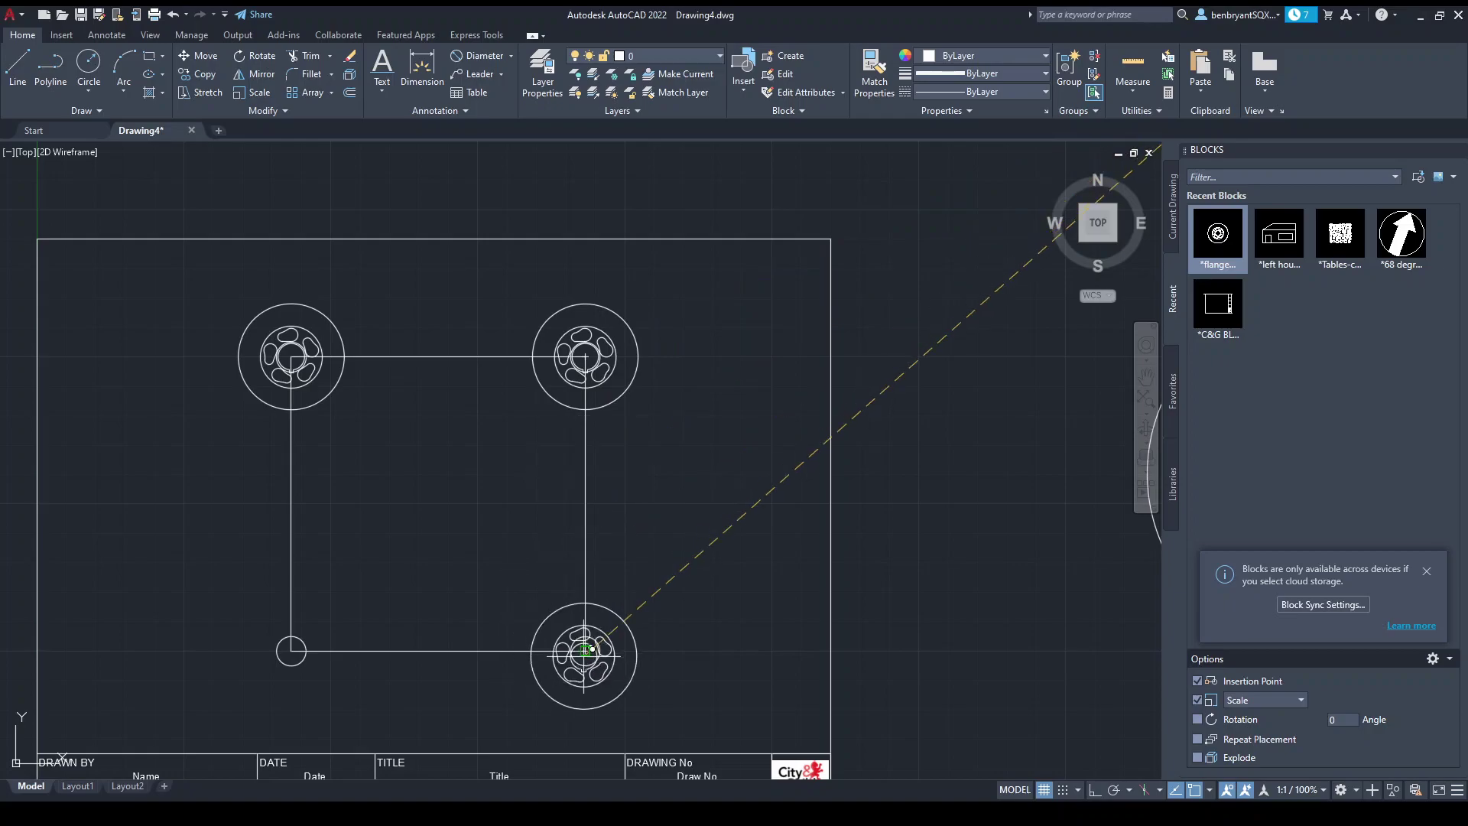
{"action": "left_click", "coordinate": [590, 649]}
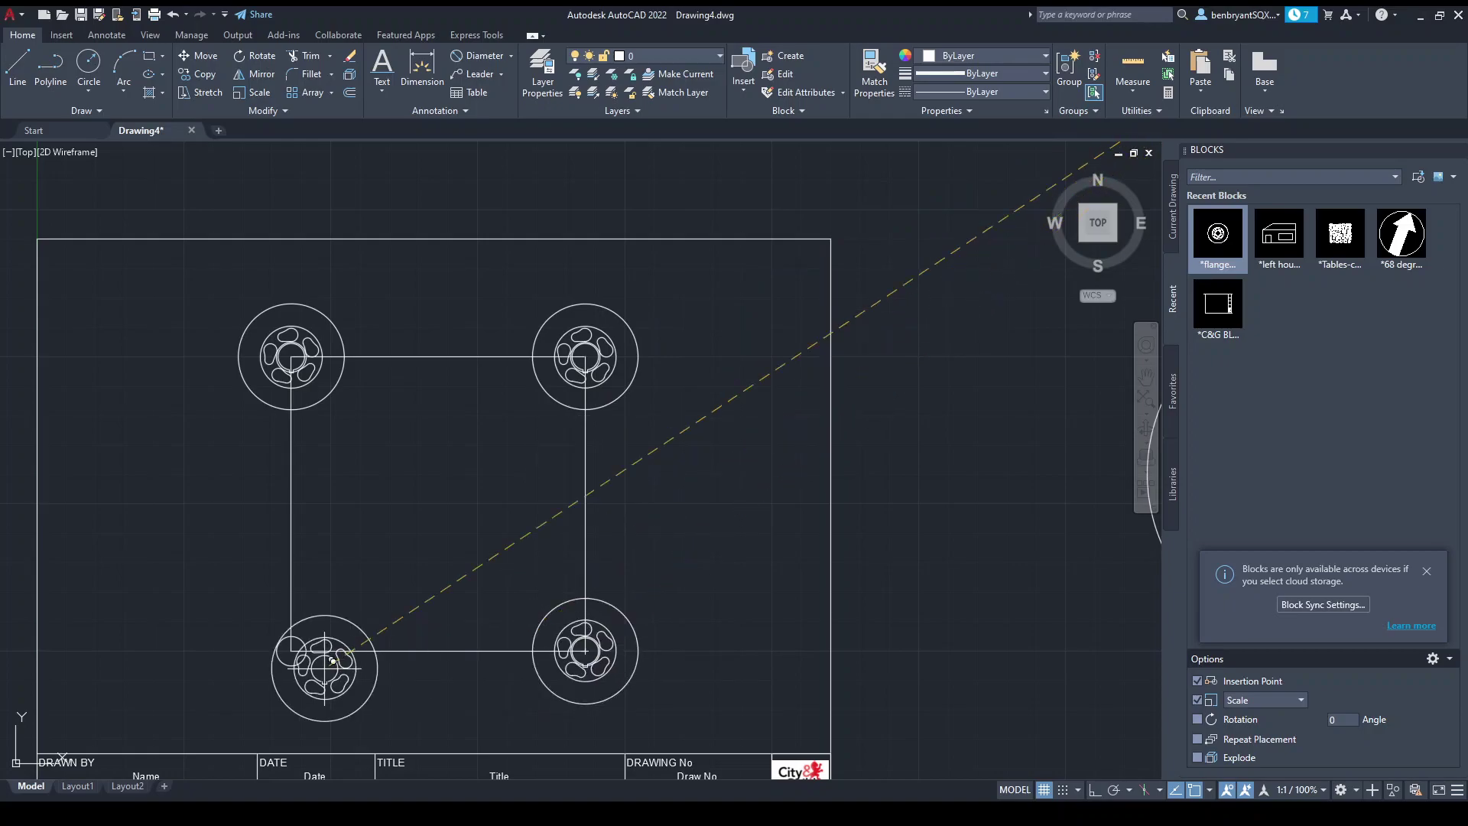
{"action": "left_click", "coordinate": [291, 651]}
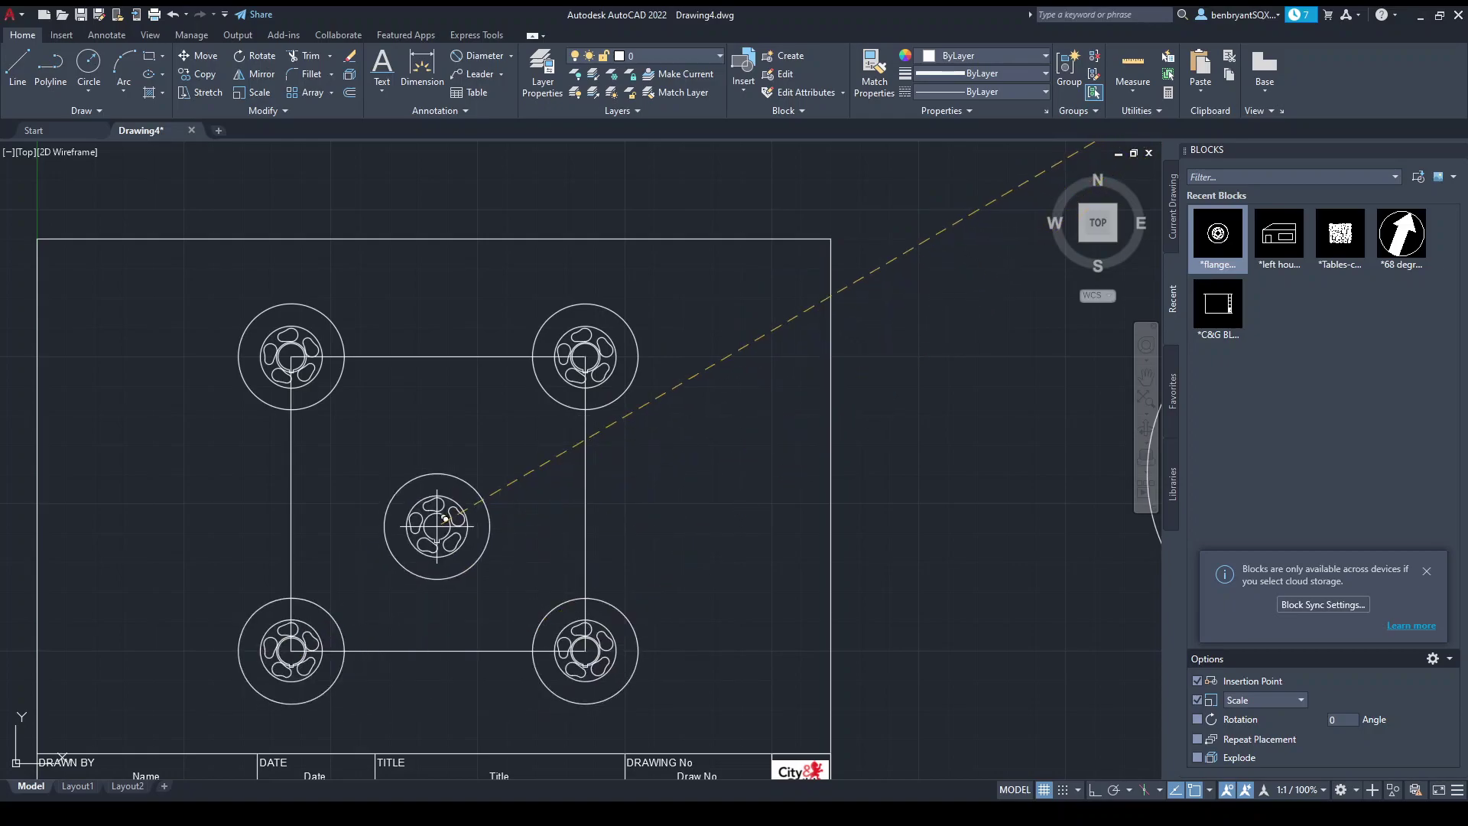
{"action": "key", "text": "Escape"}
{"action": "scroll", "coordinate": [407, 474], "scroll_direction": "down", "scroll_amount": 2}
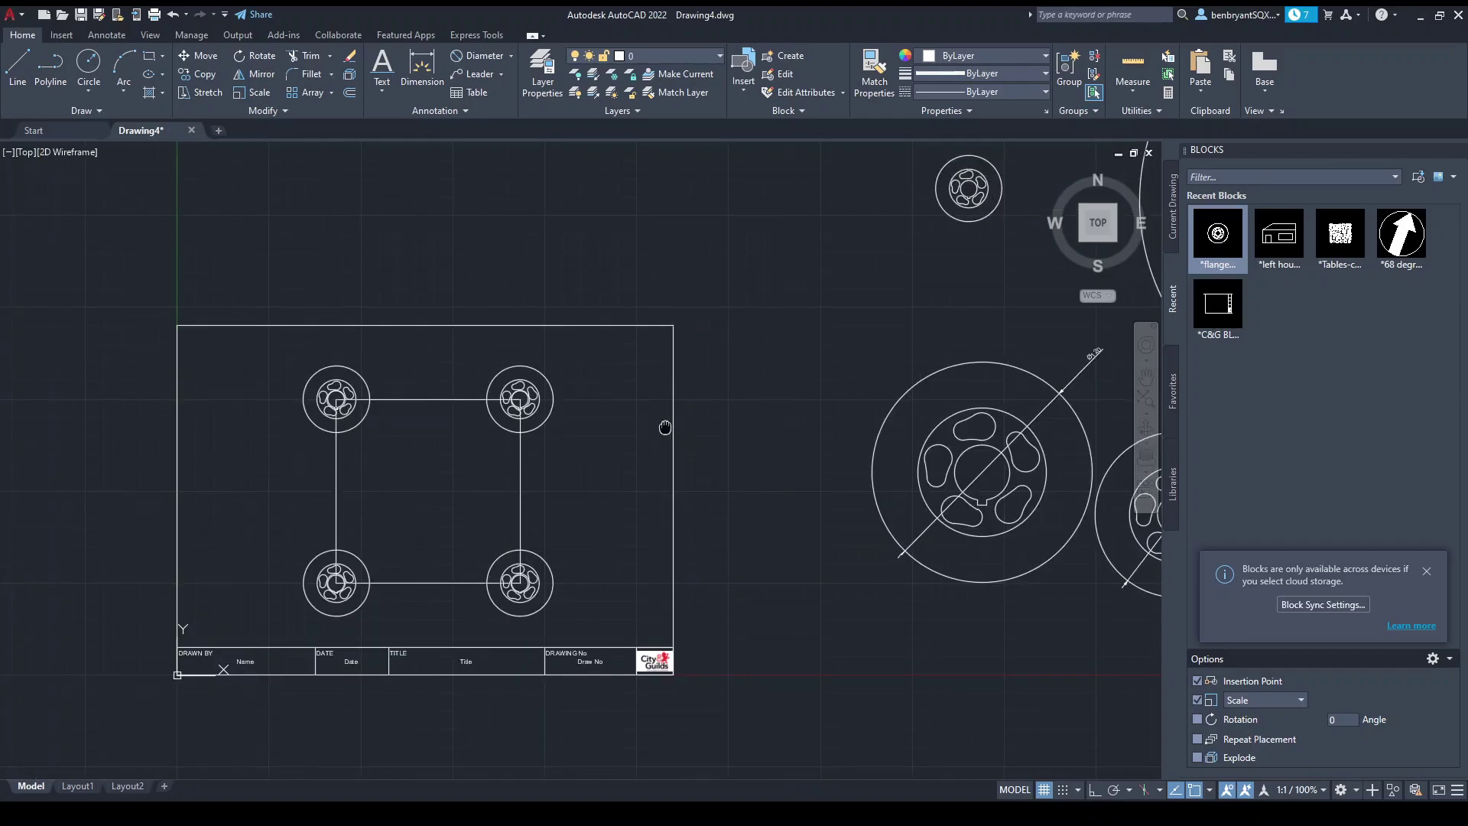
{"action": "middle_click_drag", "start_coordinate": [665, 426], "coordinate": [833, 373]}
{"action": "scroll", "coordinate": [709, 425], "scroll_direction": "up", "scroll_amount": 2}
{"action": "middle_click_drag", "start_coordinate": [649, 393], "coordinate": [713, 388]}
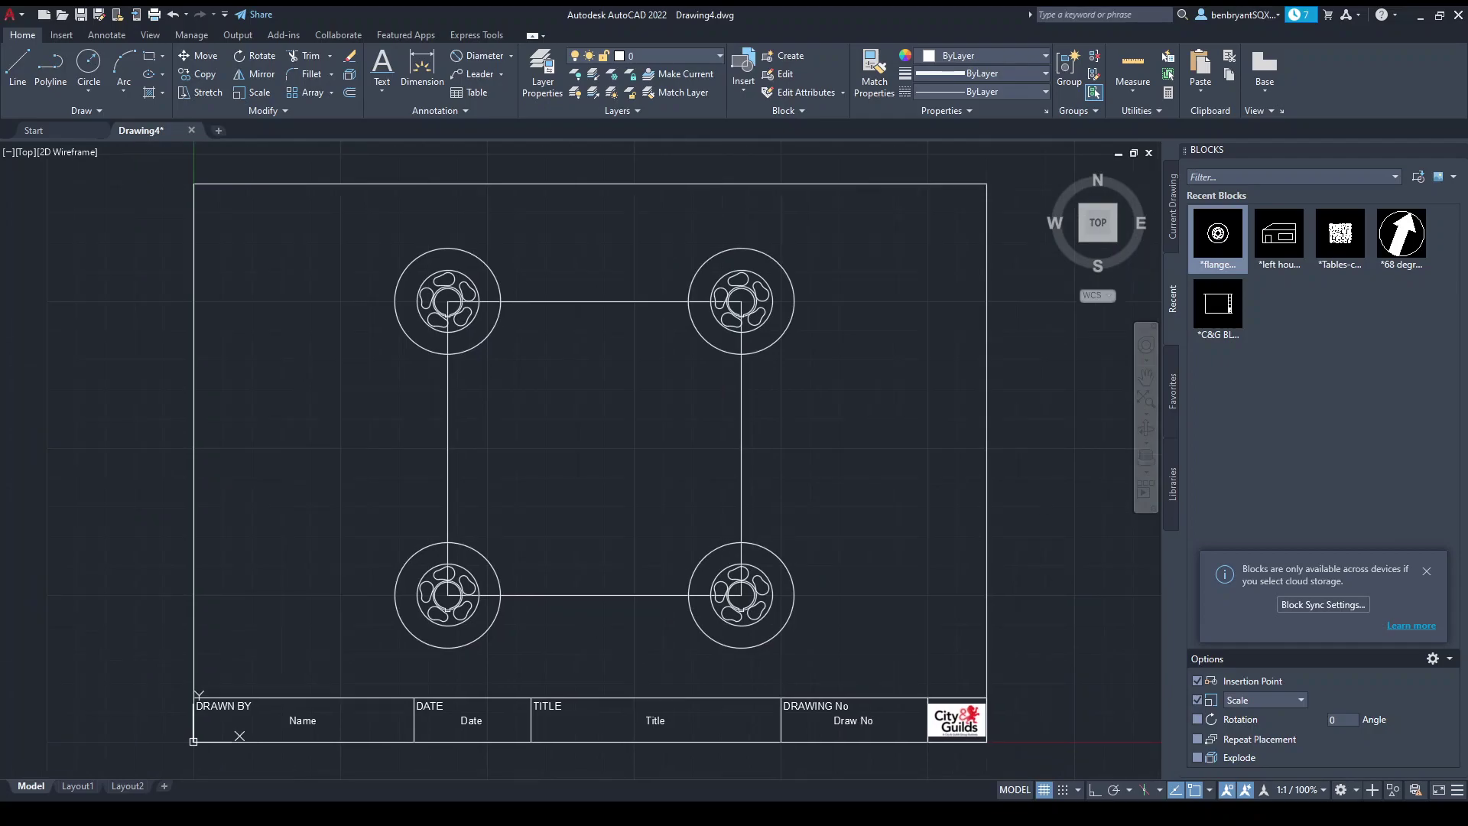